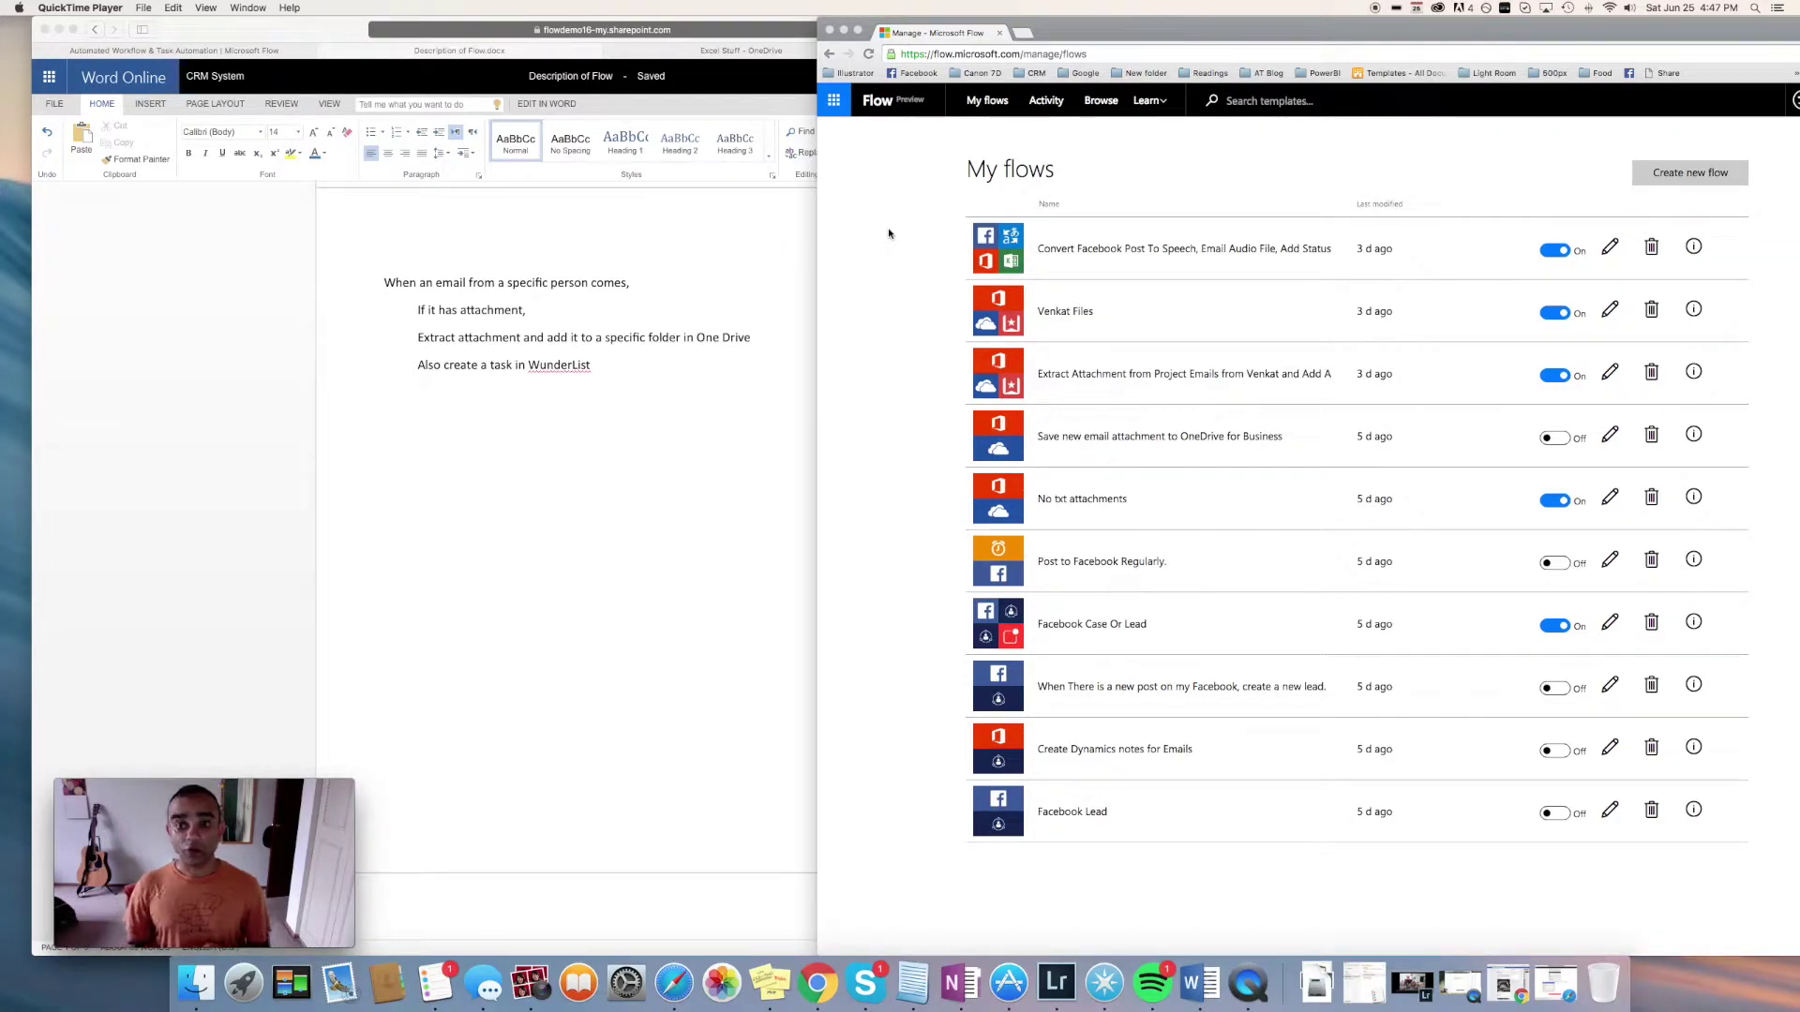
Start a new flow, filter triggers by 'email', and pick Office 365 On new email
{"action": "left_click", "coordinate": [1684, 177]}
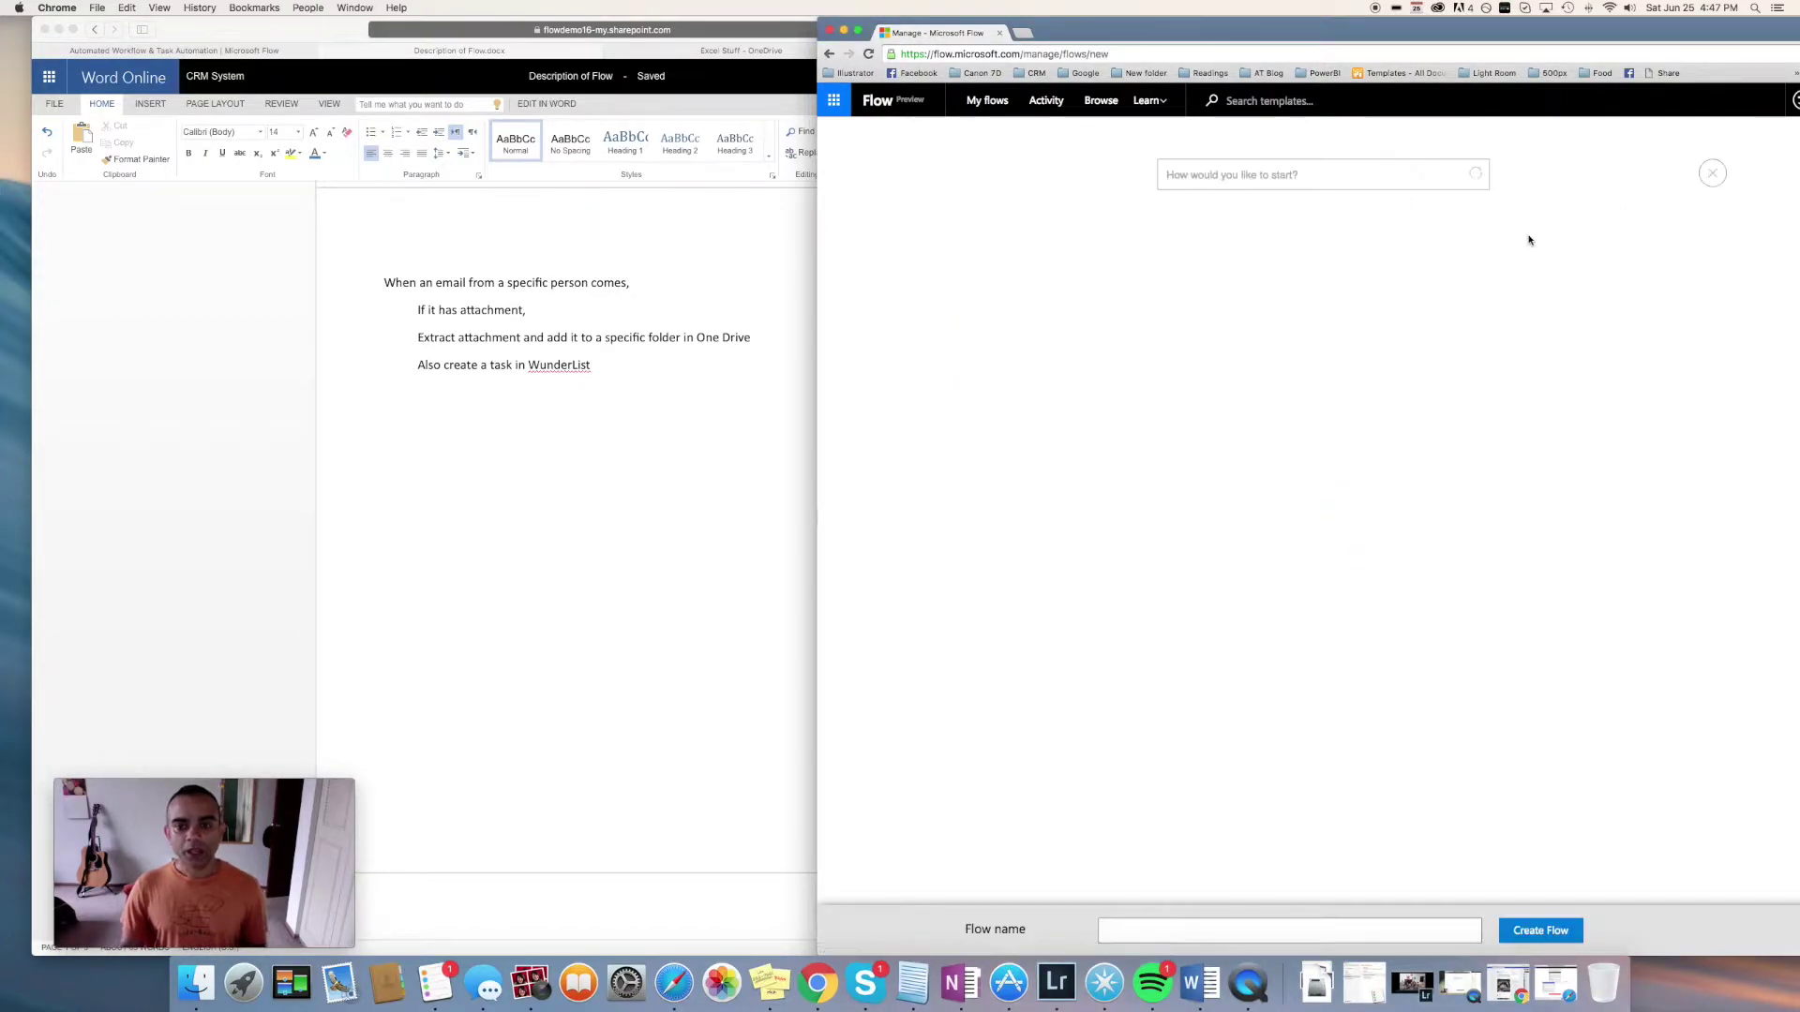
{"action": "left_click", "coordinate": [1358, 179]}
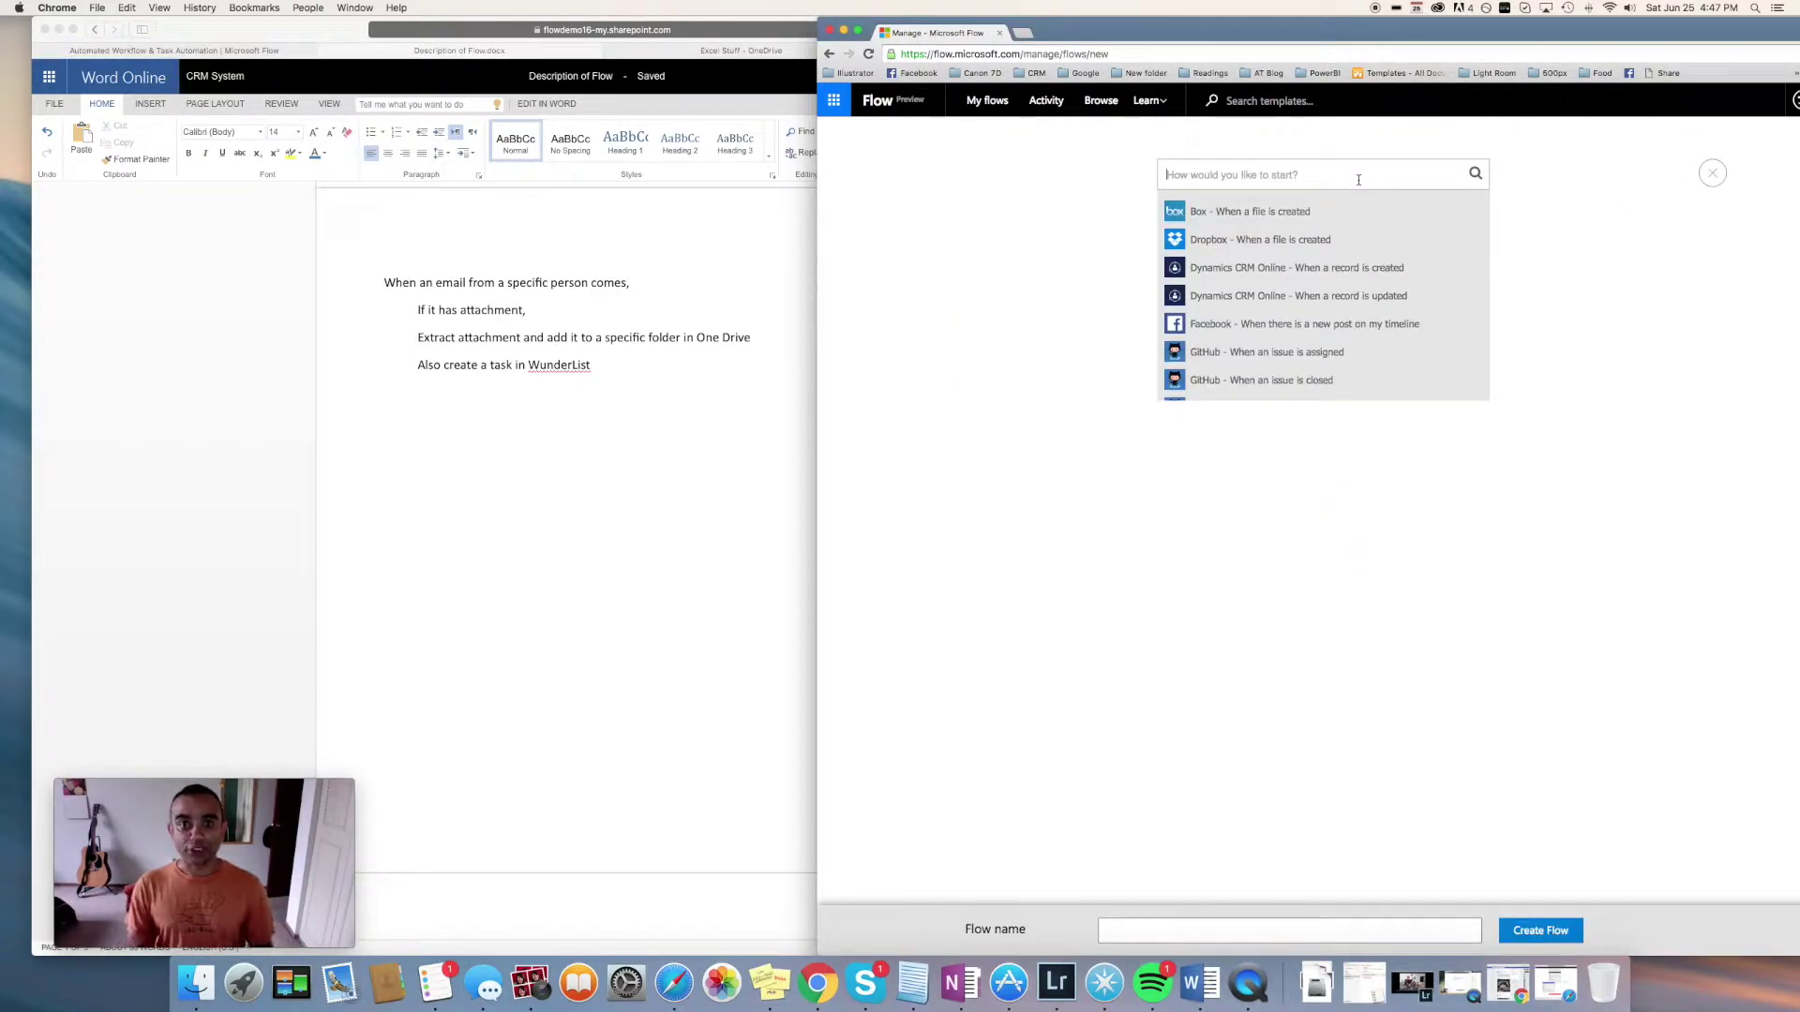
{"action": "type", "text": "new email"}
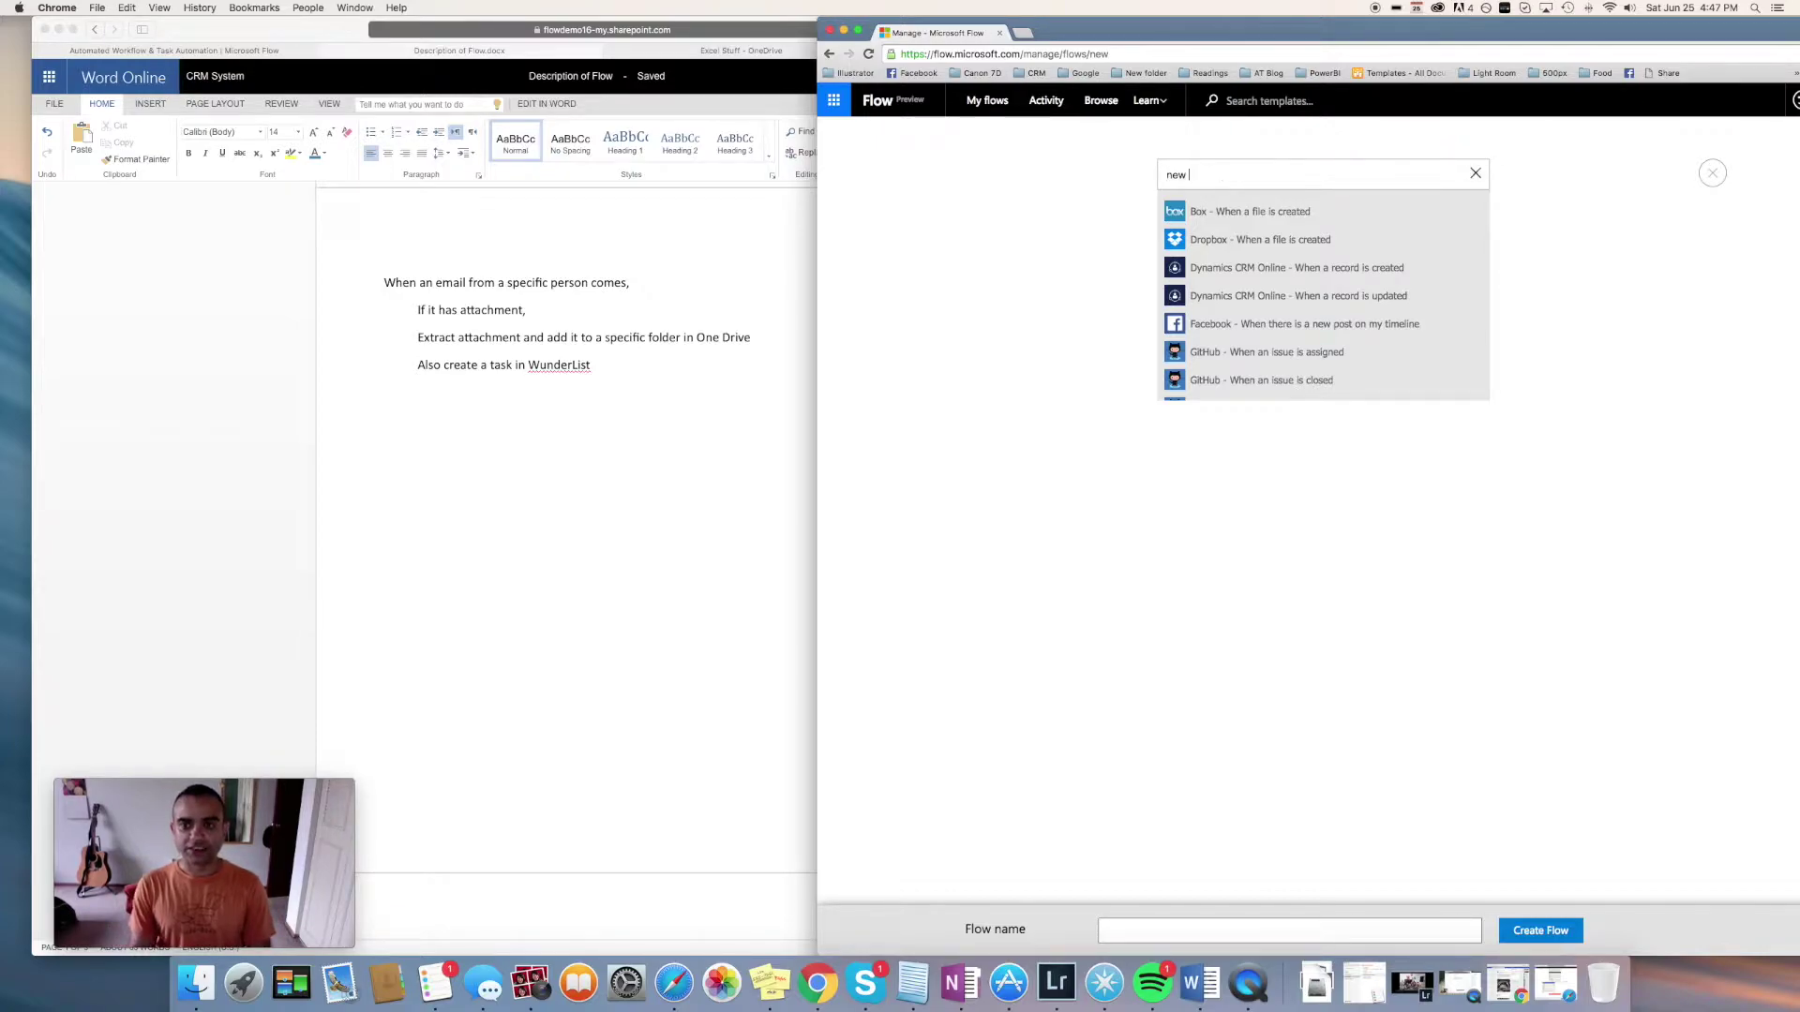
{"action": "key", "text": "BackSpace"}
{"action": "key", "text": "BackSpace"}
{"action": "key", "text": "BackSpace"}
{"action": "key", "text": "BackSpace"}
{"action": "key", "text": "BackSpace"}
{"action": "type", "text": "email"}
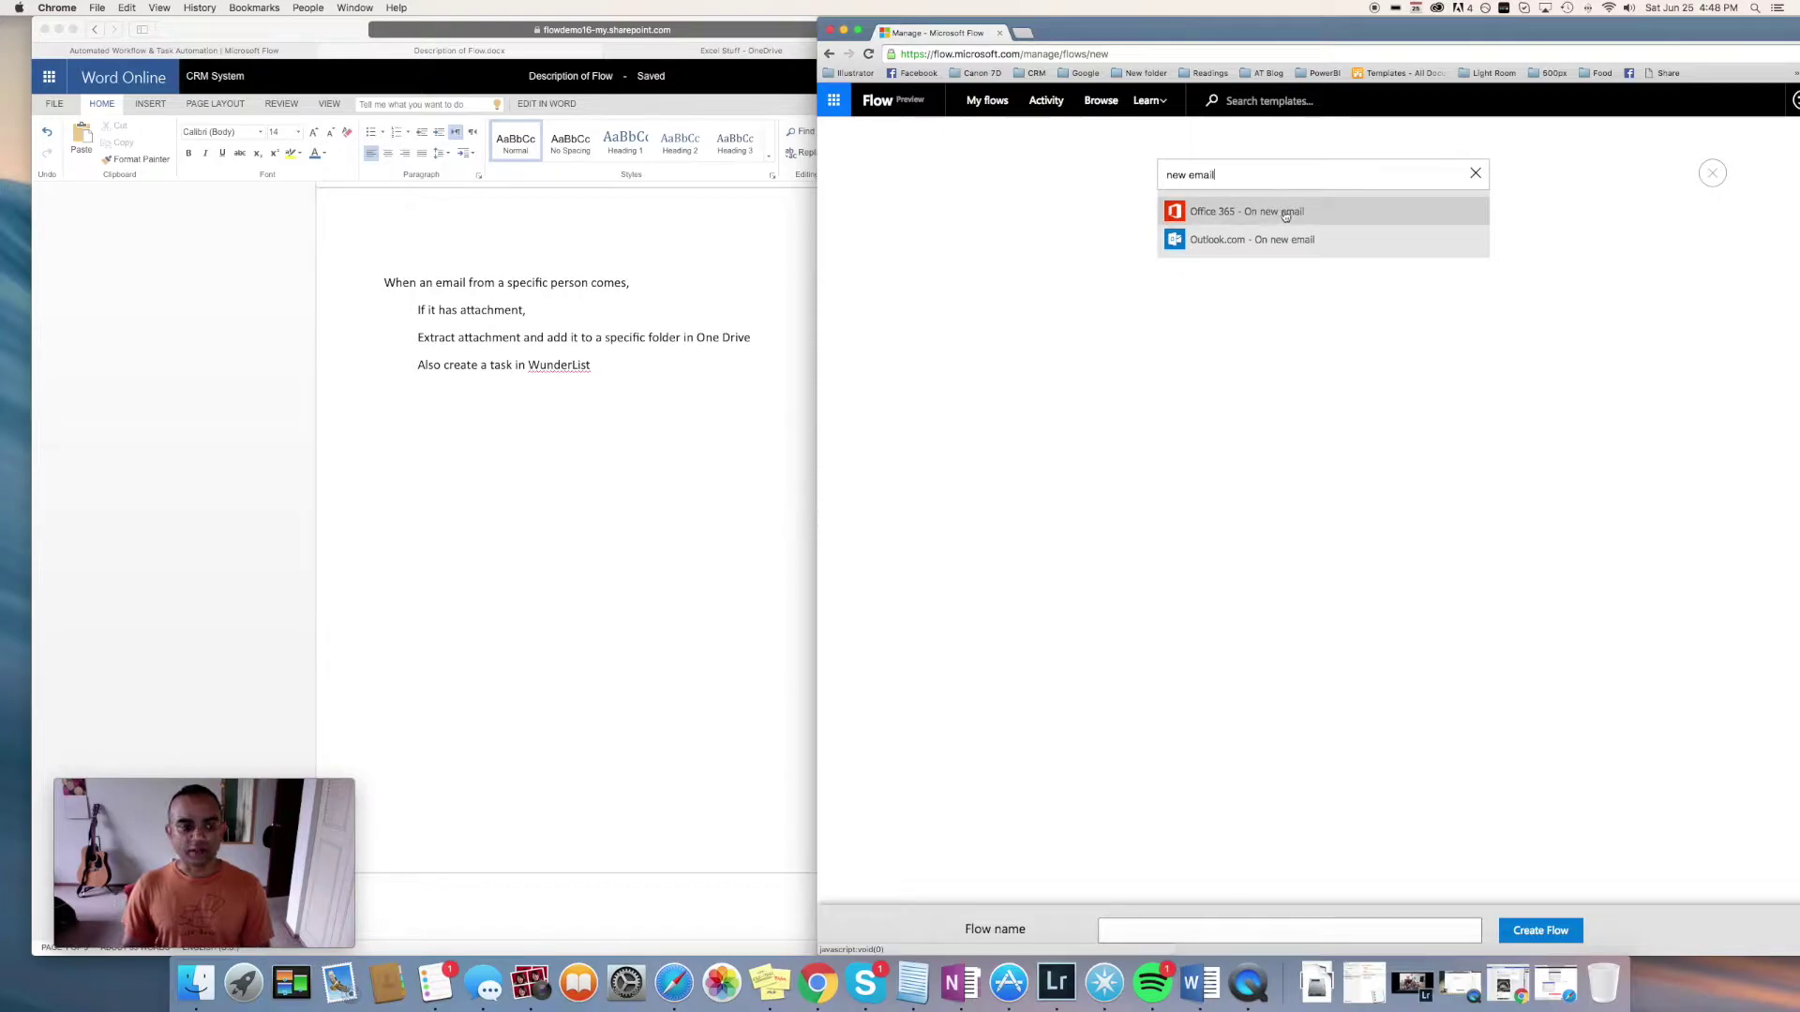
{"action": "left_click", "coordinate": [1286, 215]}
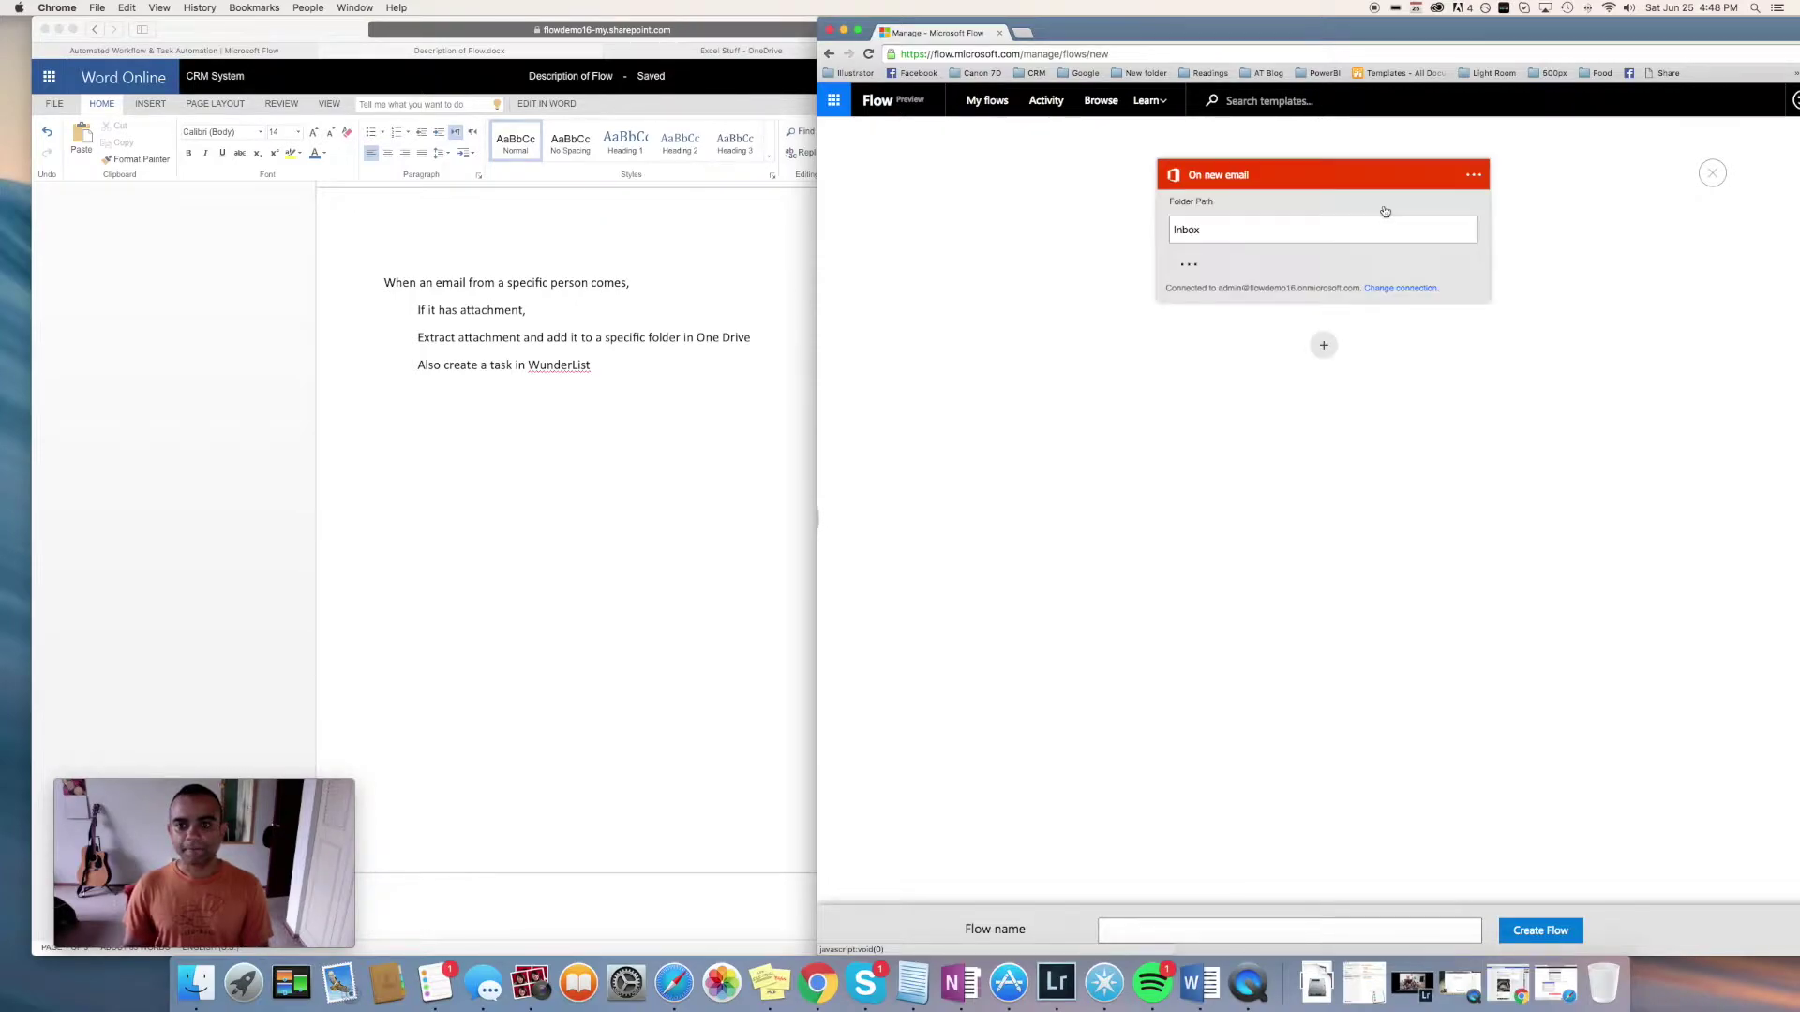
Set the trigger's Has Attachments and Include Attachments options to true
{"action": "left_click", "coordinate": [1188, 267]}
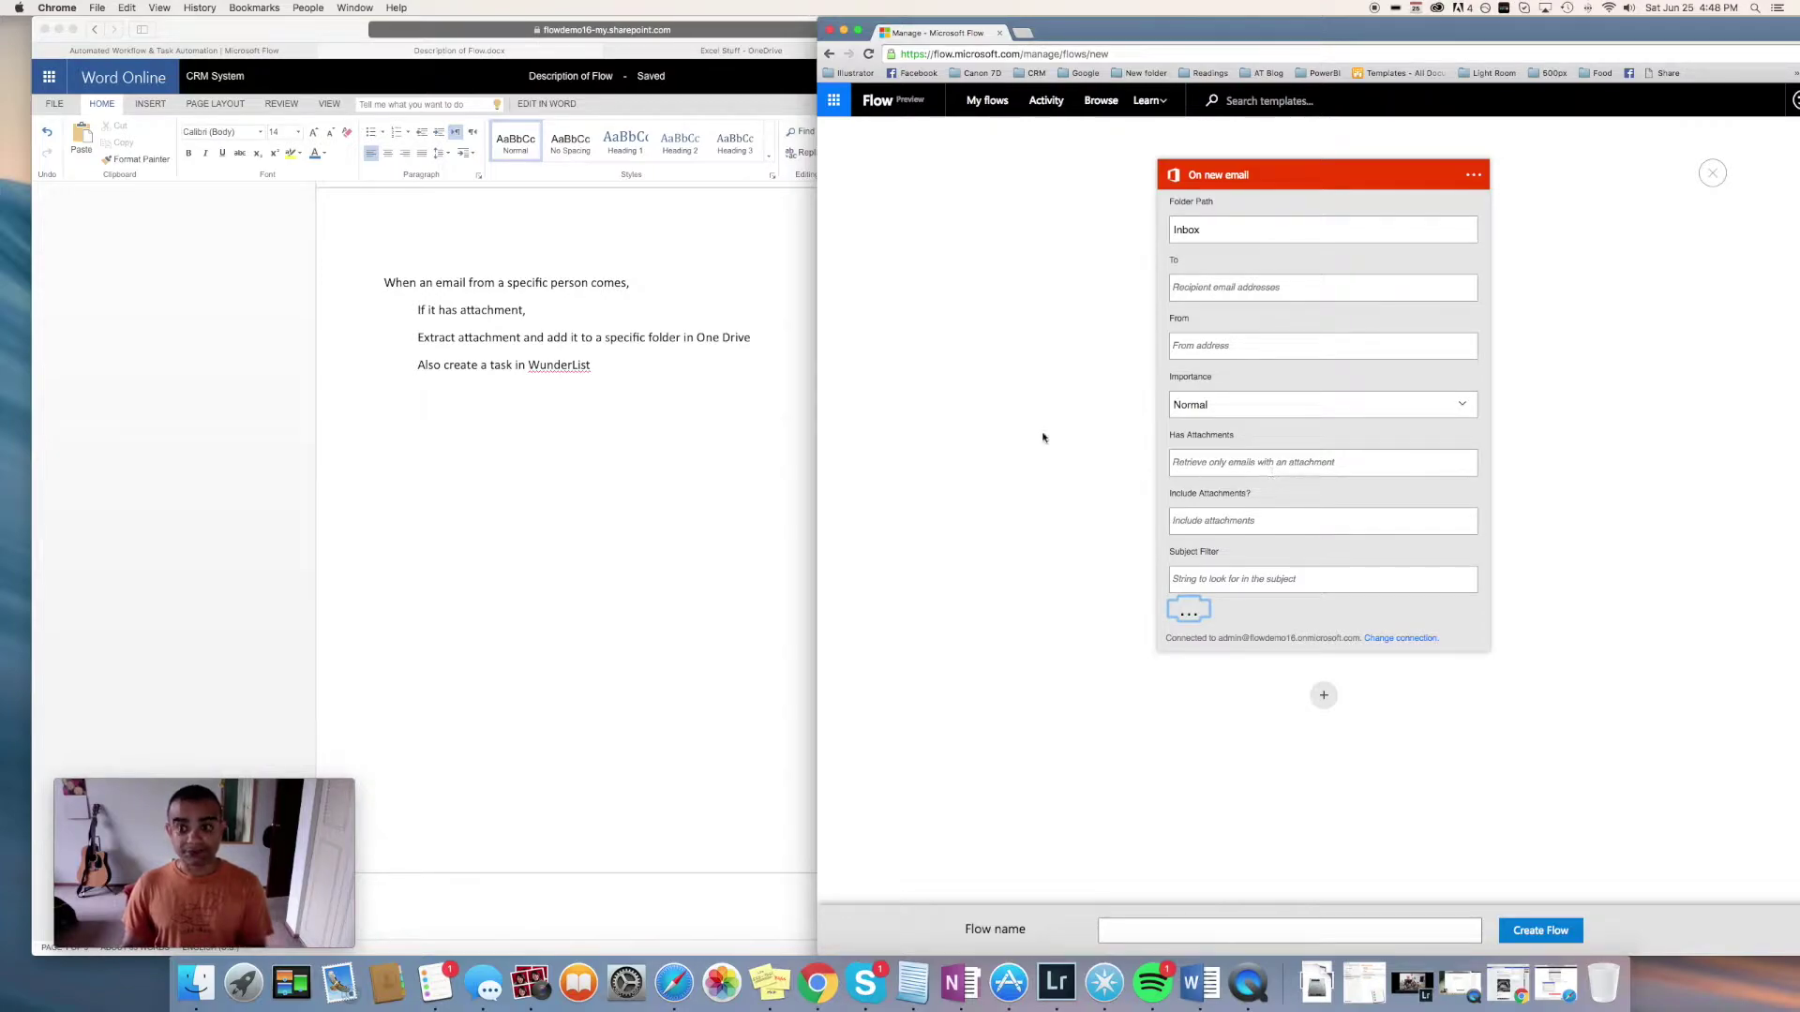
{"action": "left_click", "coordinate": [1222, 459]}
{"action": "type", "text": "true"}
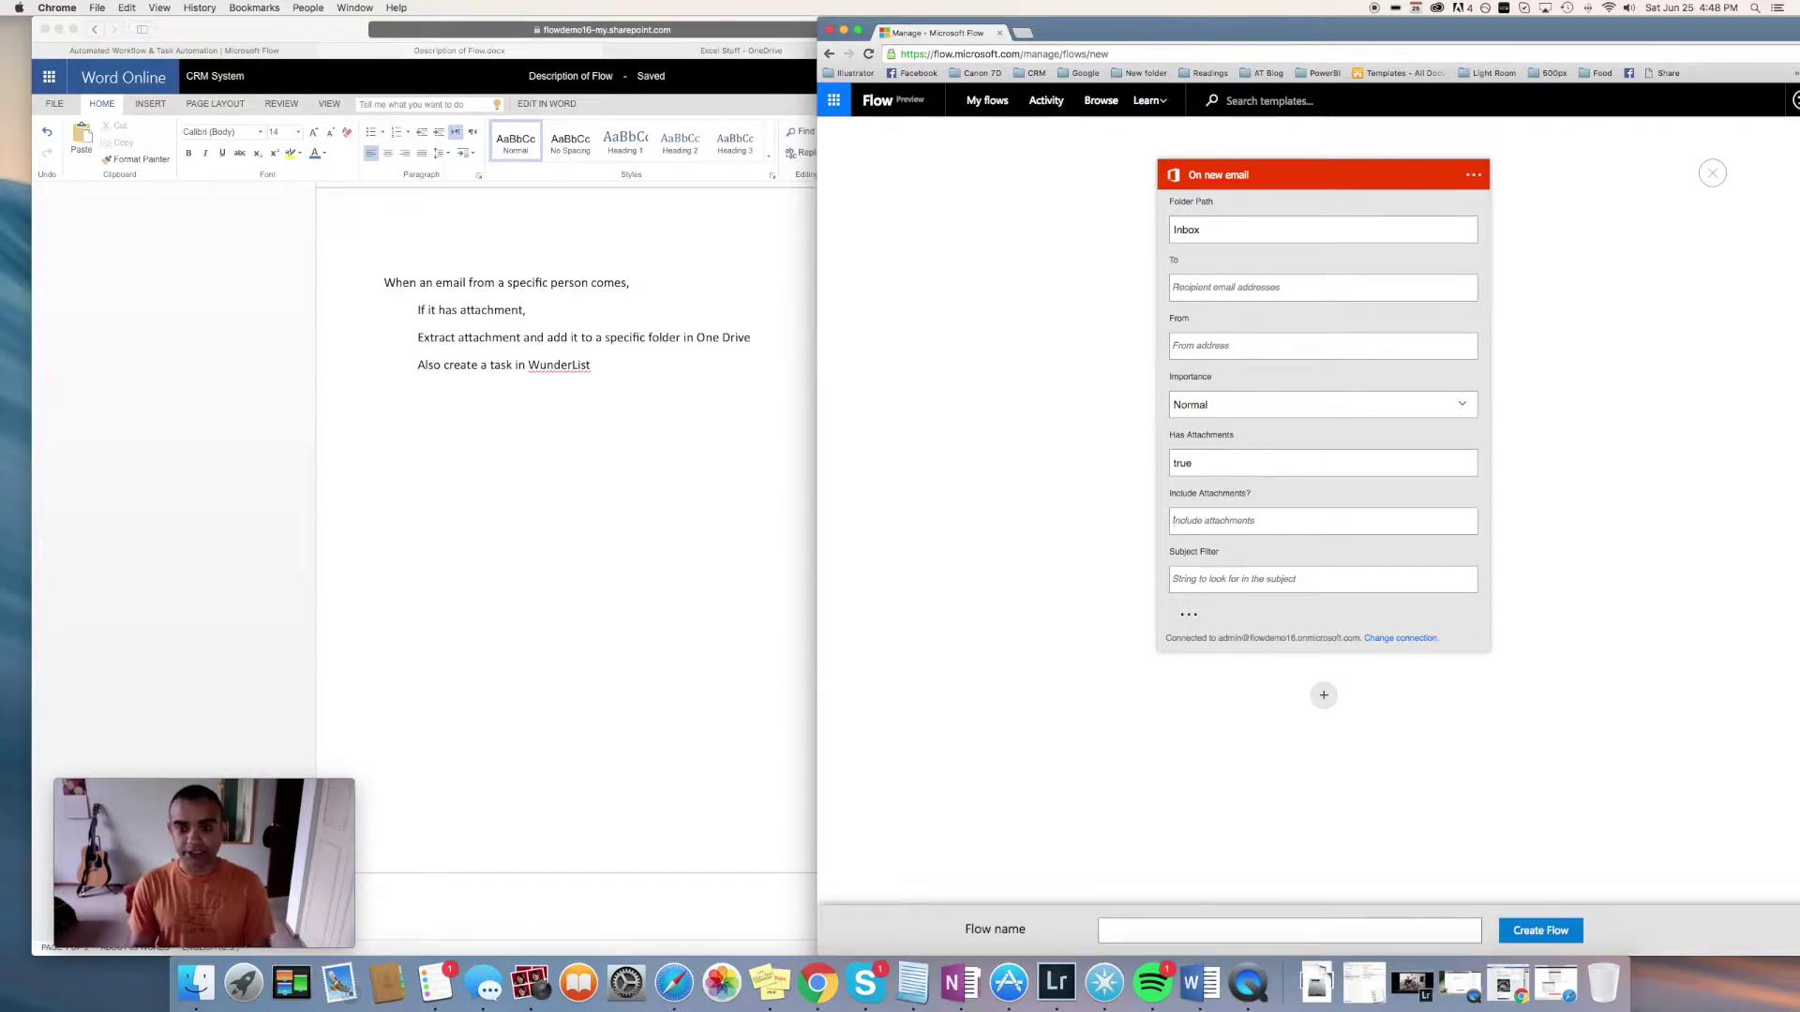
{"action": "key", "text": "Tab"}
{"action": "type", "text": "true"}
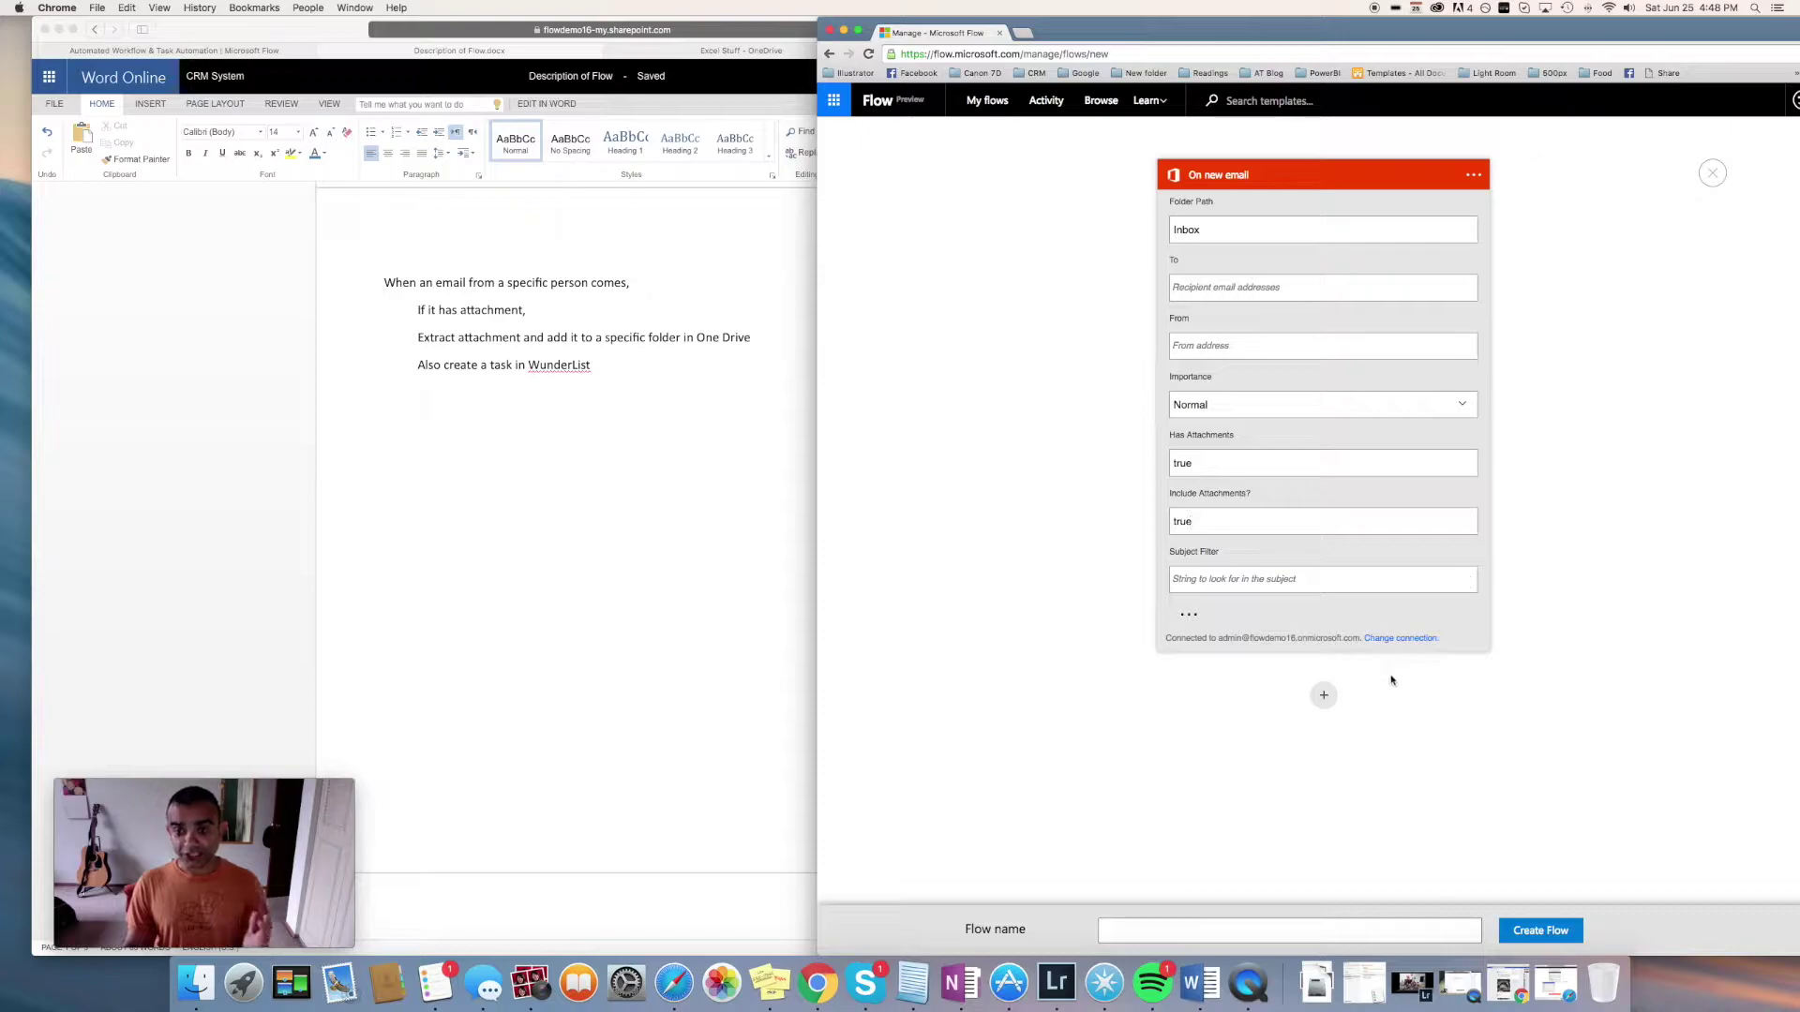
{"action": "left_click", "coordinate": [1324, 694]}
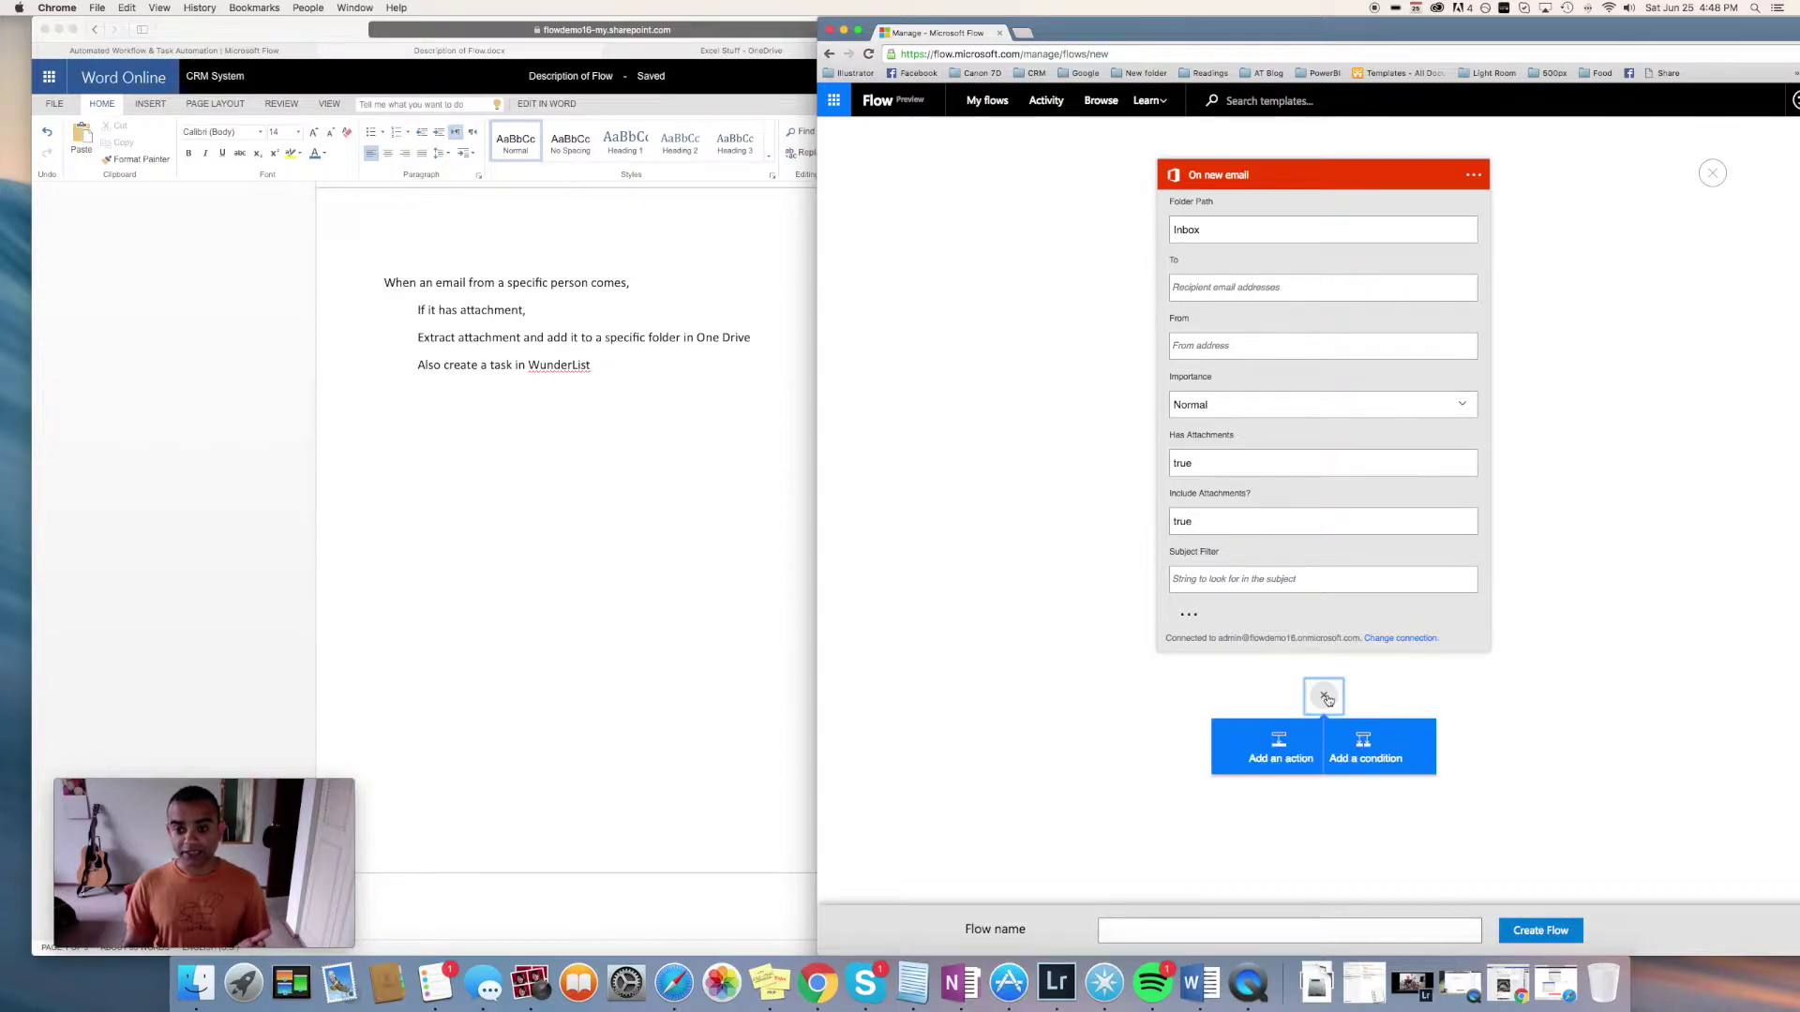
Add a condition requiring the From token to equal the specific sender's email address
{"action": "left_click", "coordinate": [1389, 749]}
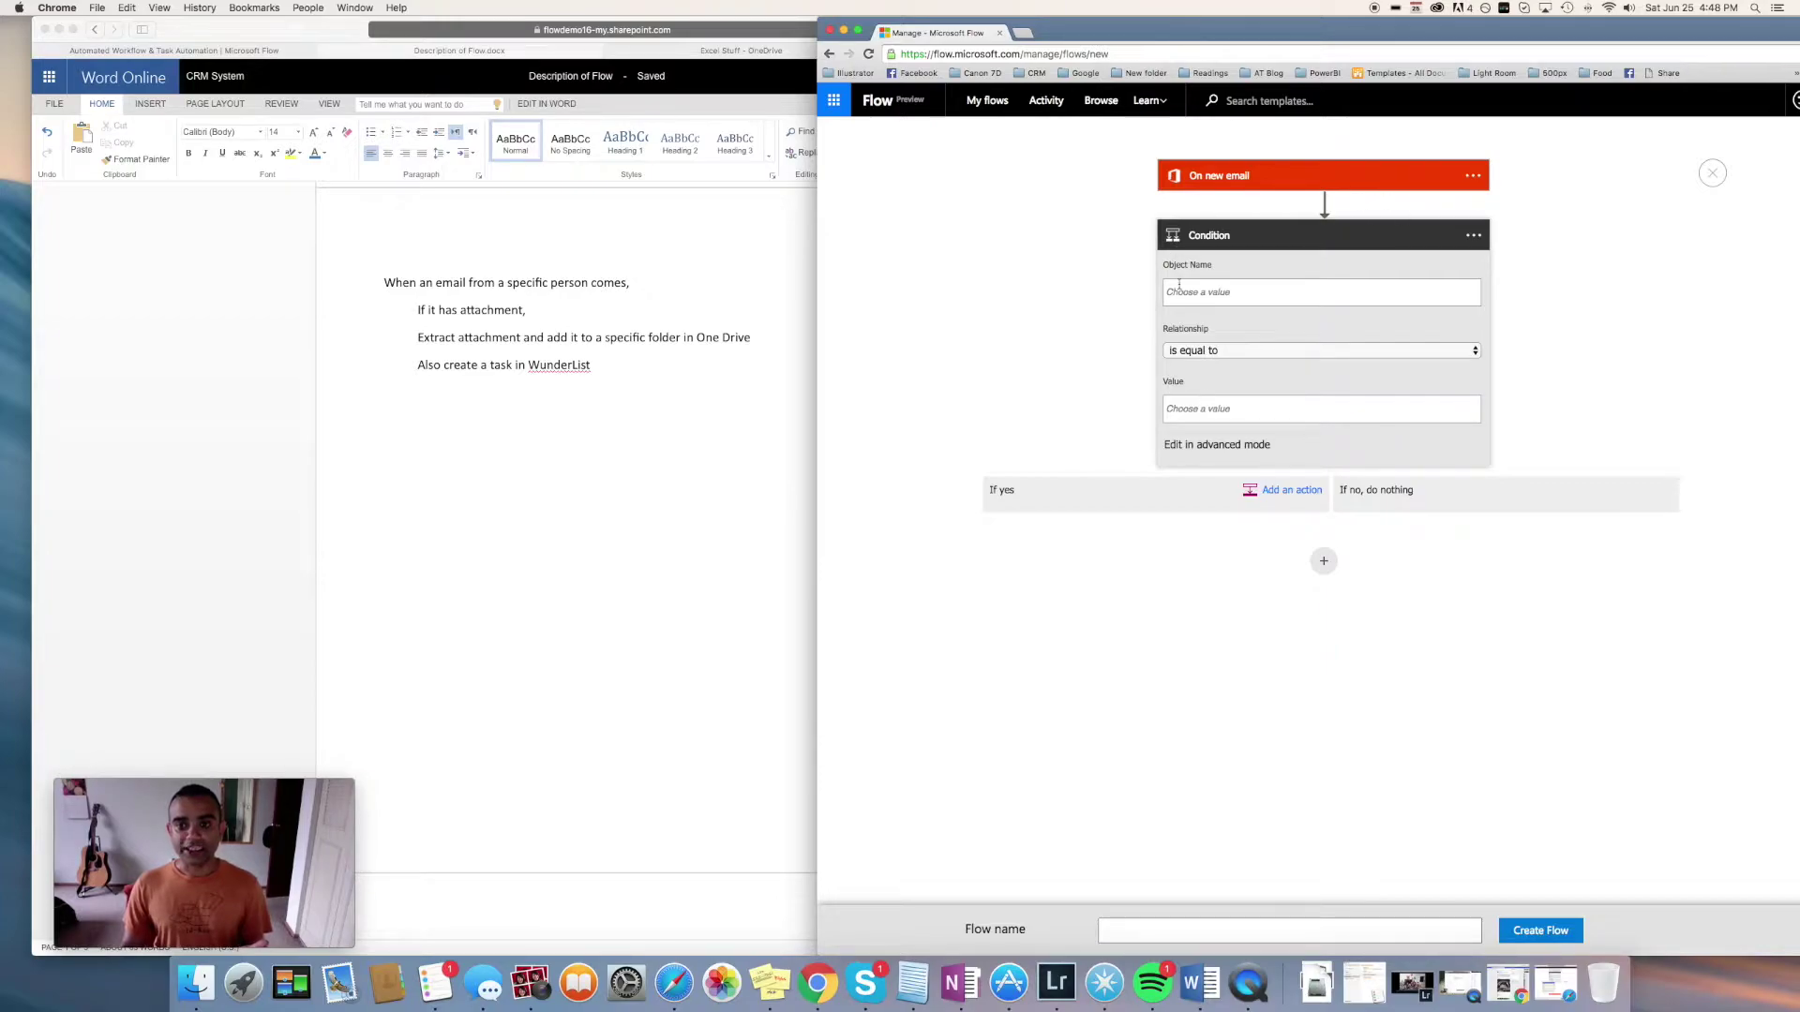
{"action": "left_click", "coordinate": [1228, 294]}
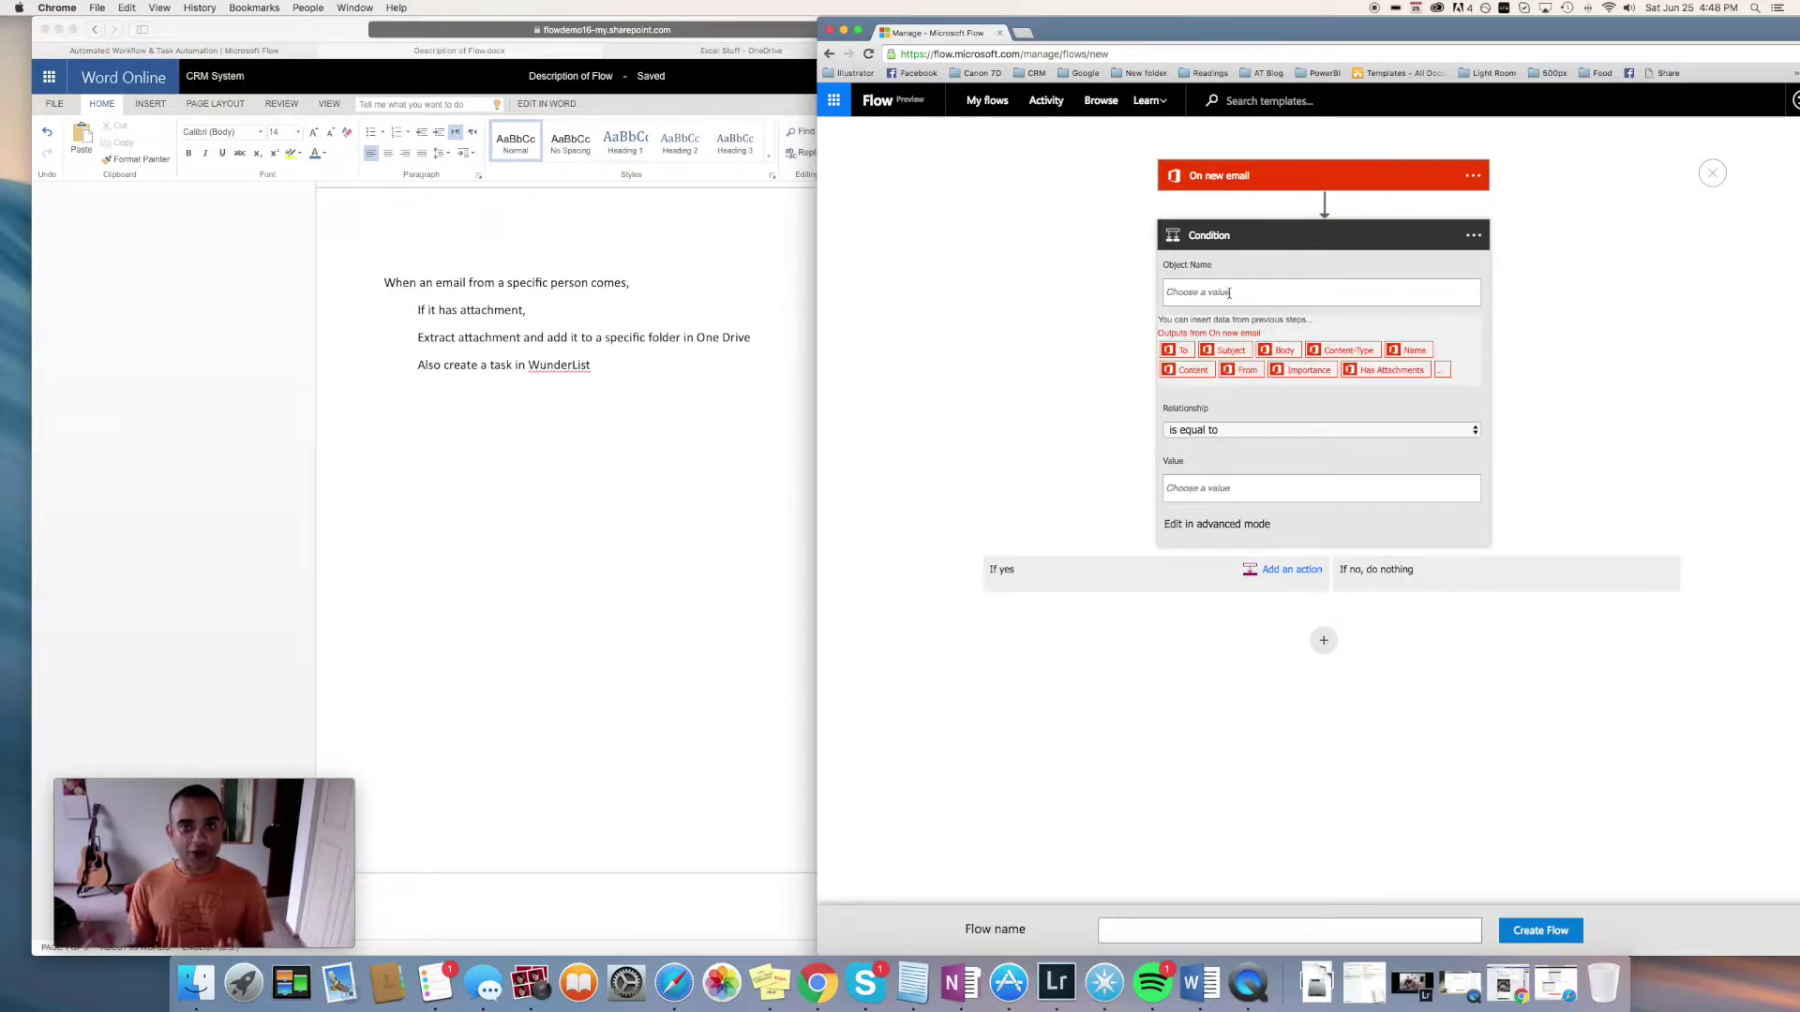
{"action": "left_click", "coordinate": [1244, 370]}
{"action": "left_click", "coordinate": [1228, 488]}
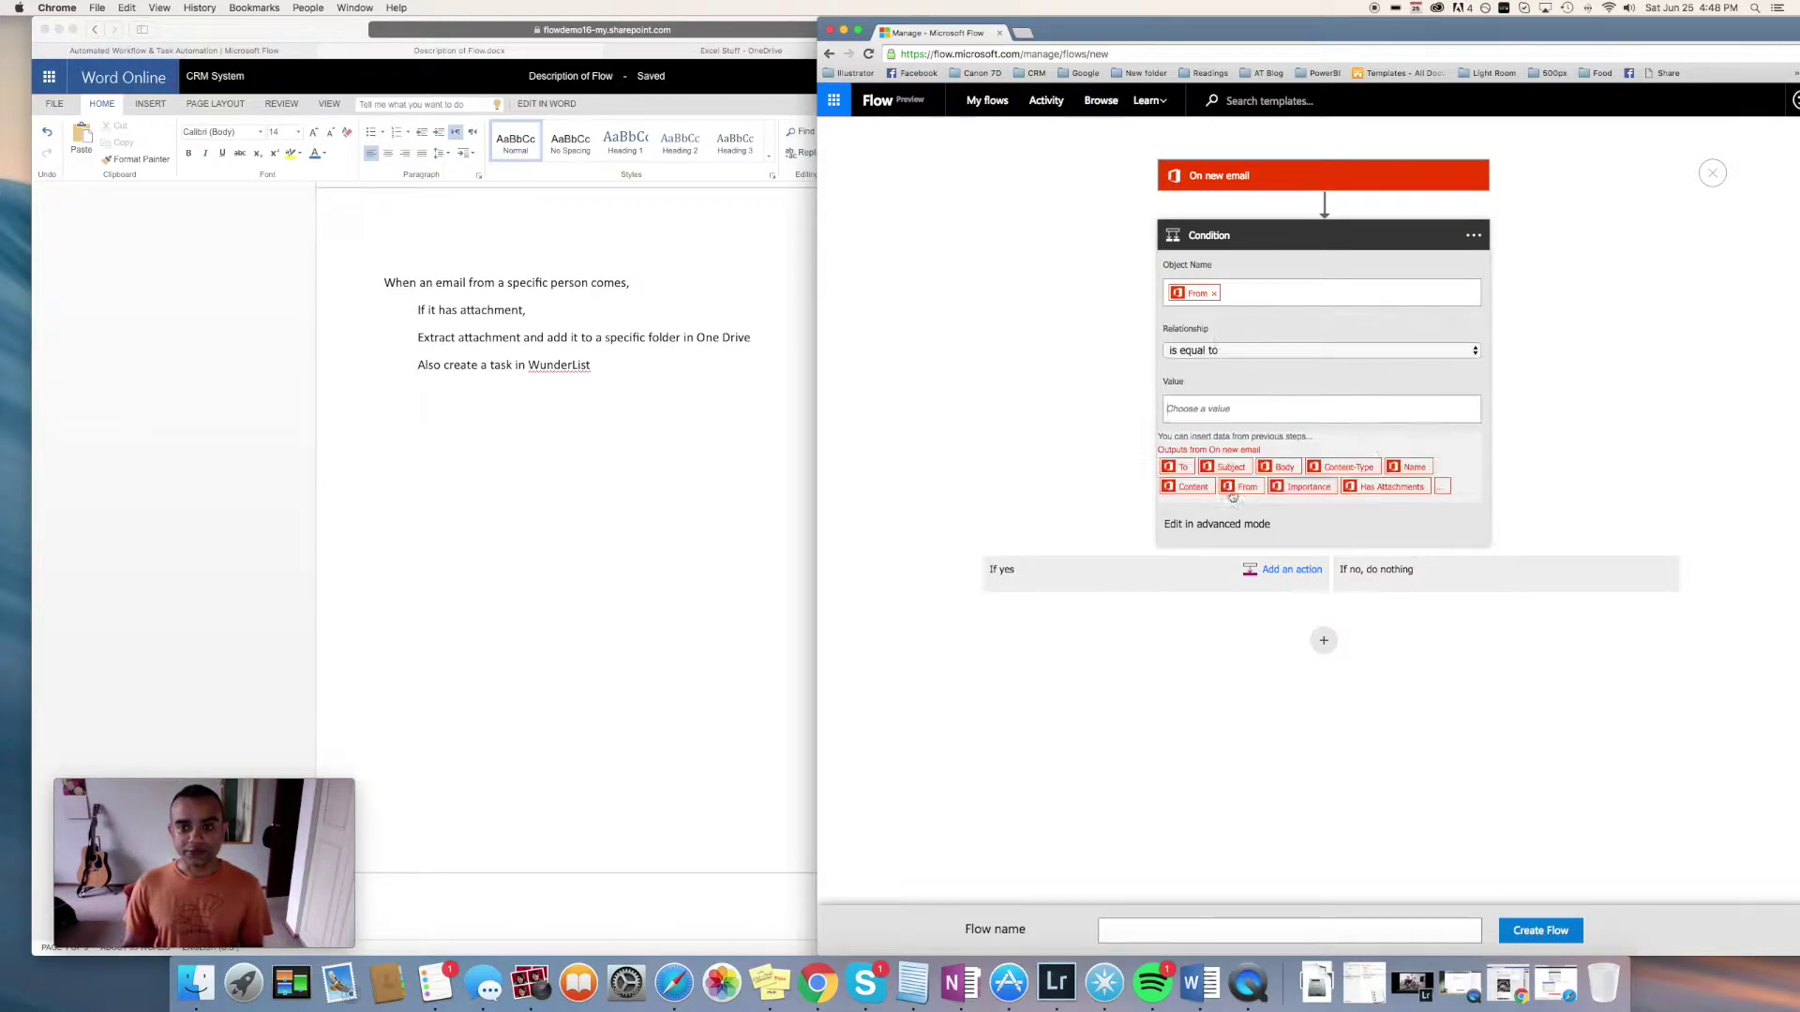
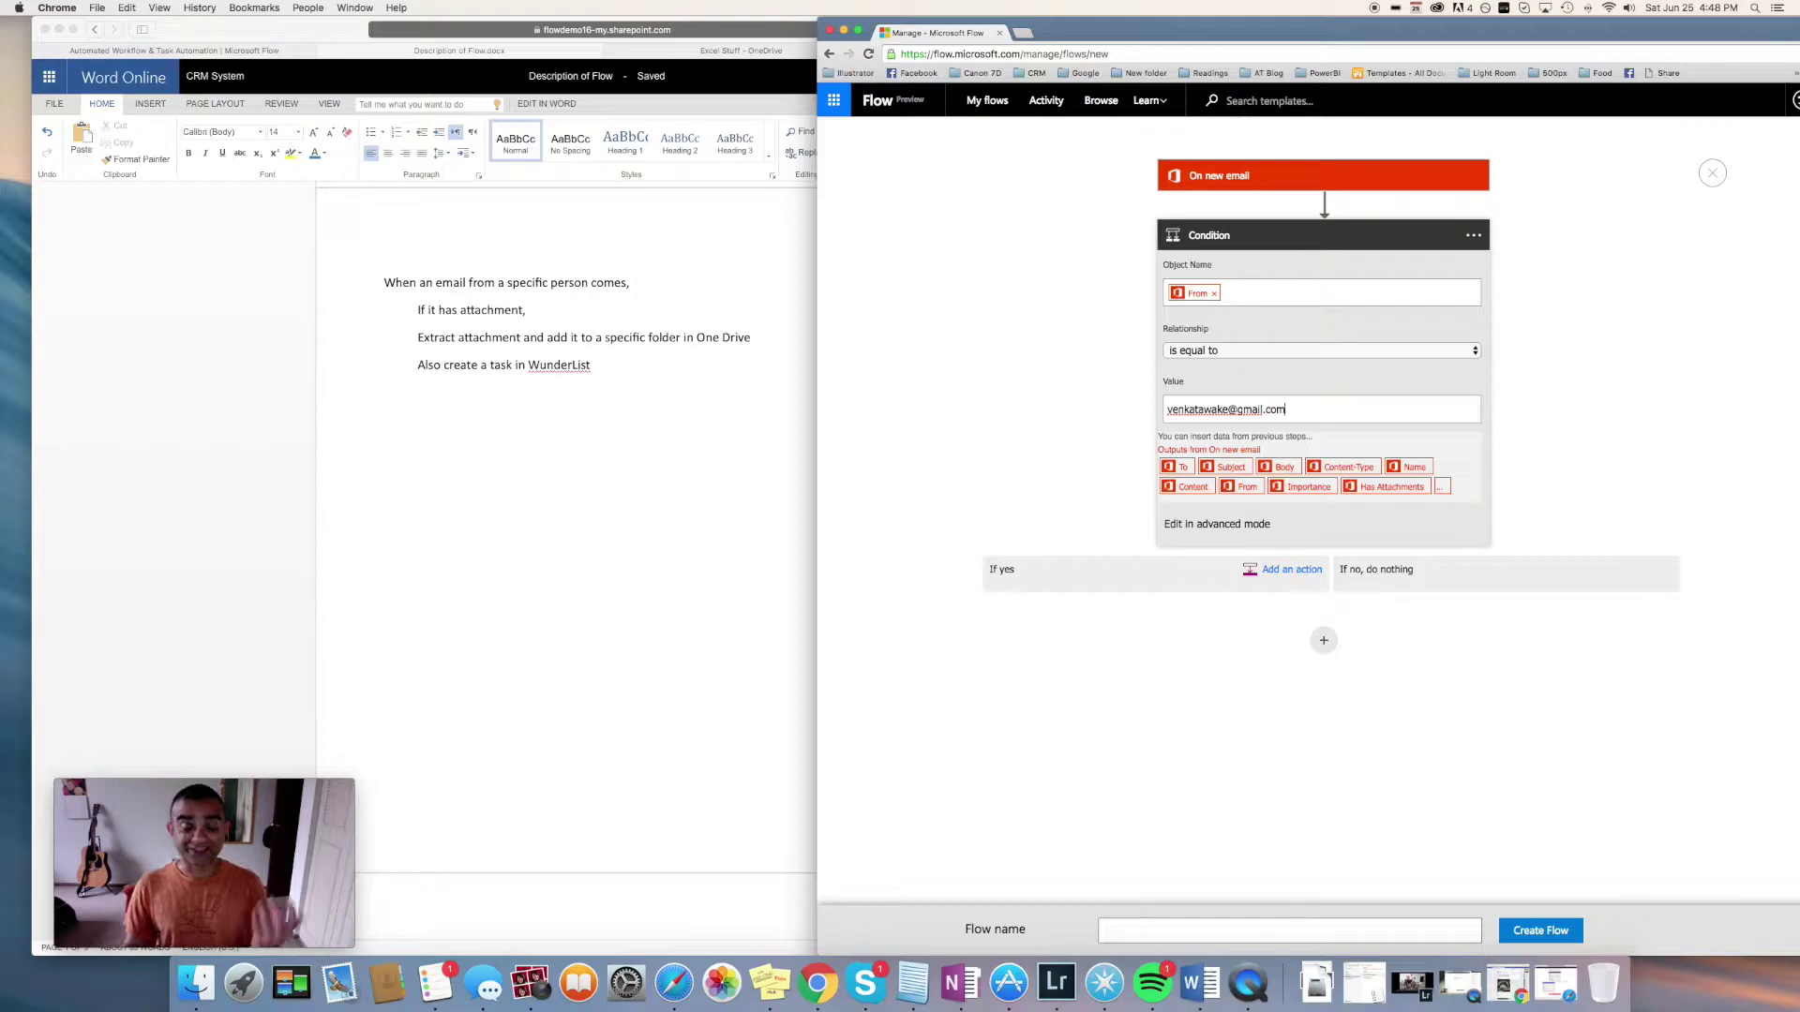
{"action": "left_click", "coordinate": [1280, 578]}
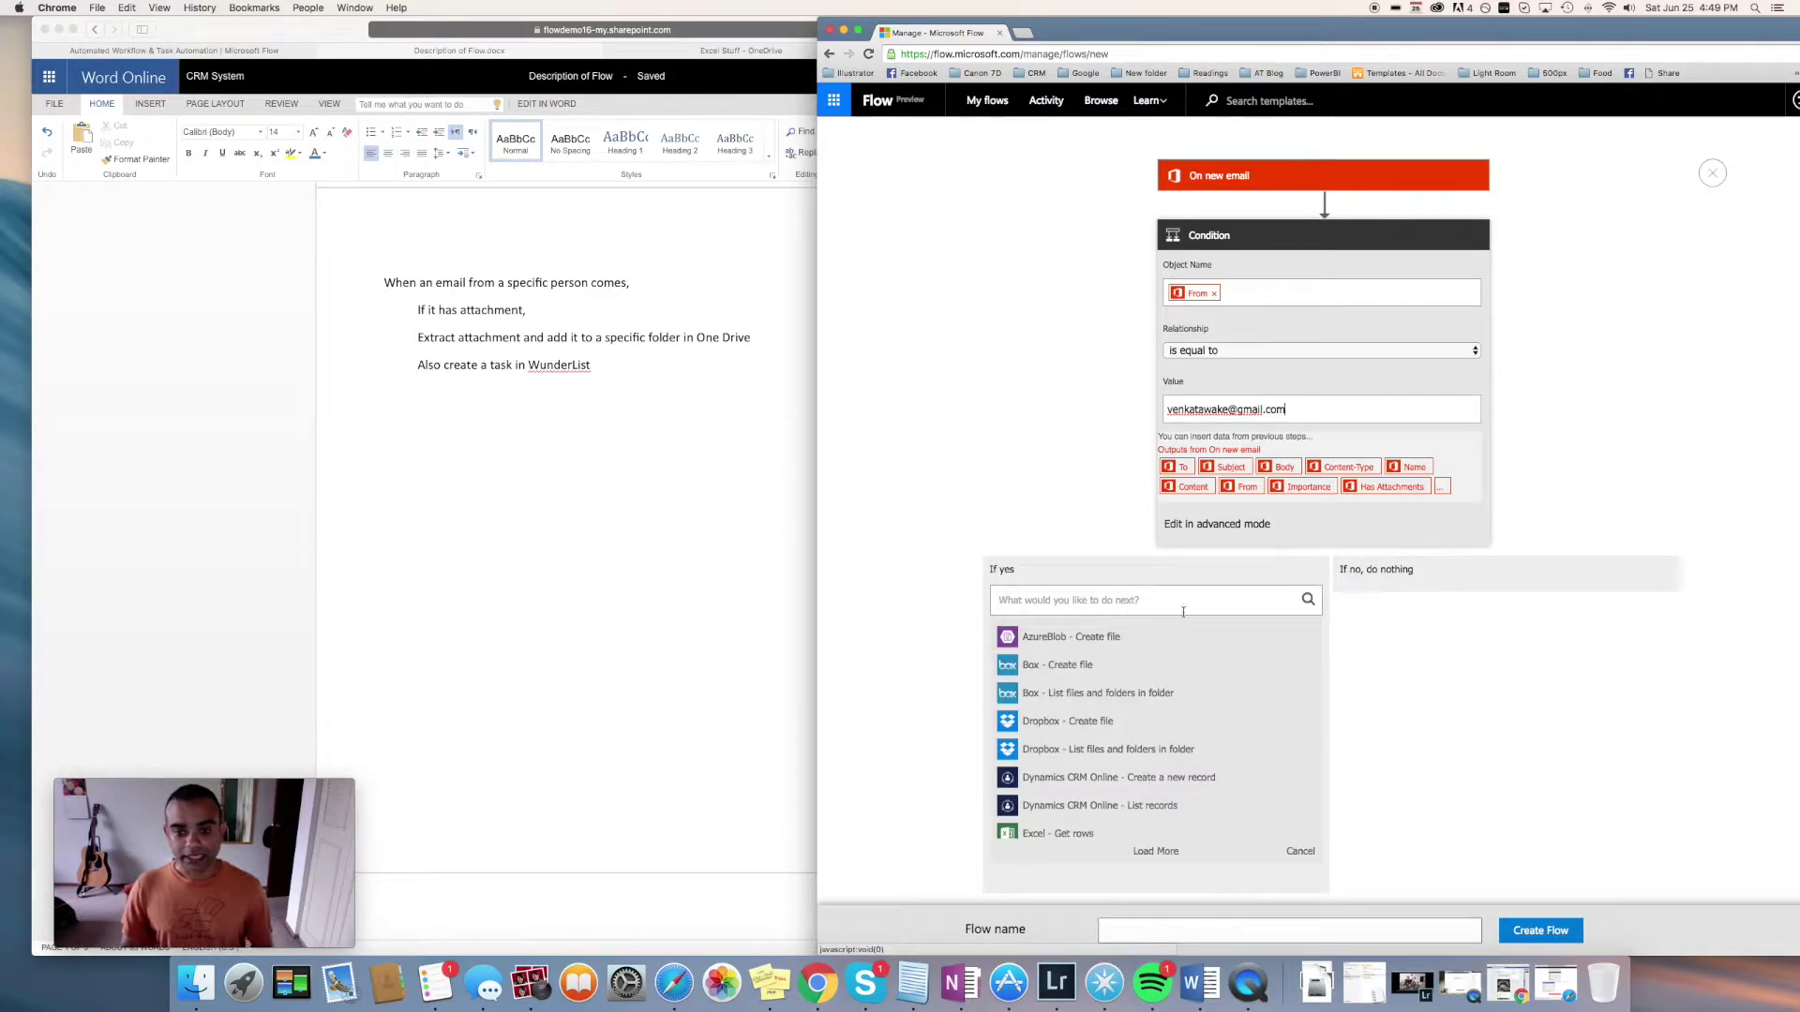
Search 'create file' and add OneDrive for Business Create file under If yes
{"action": "type", "text": "create"}
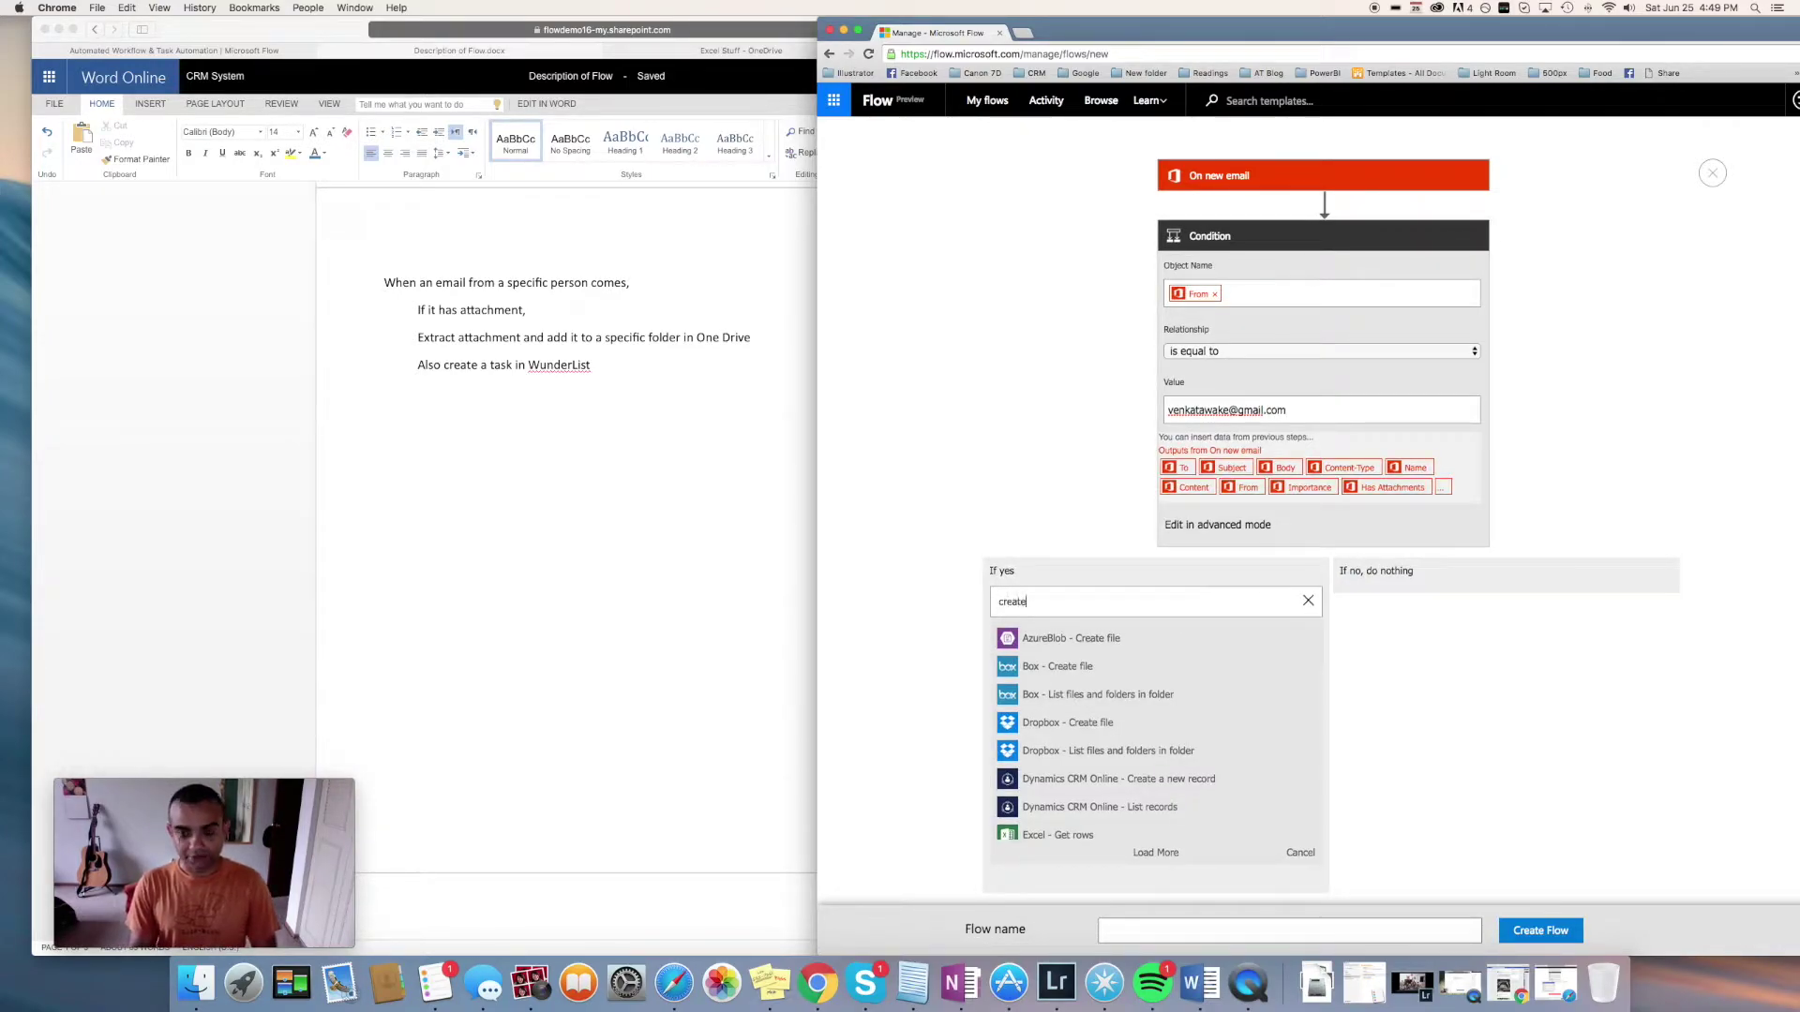
{"action": "type", "text": " file"}
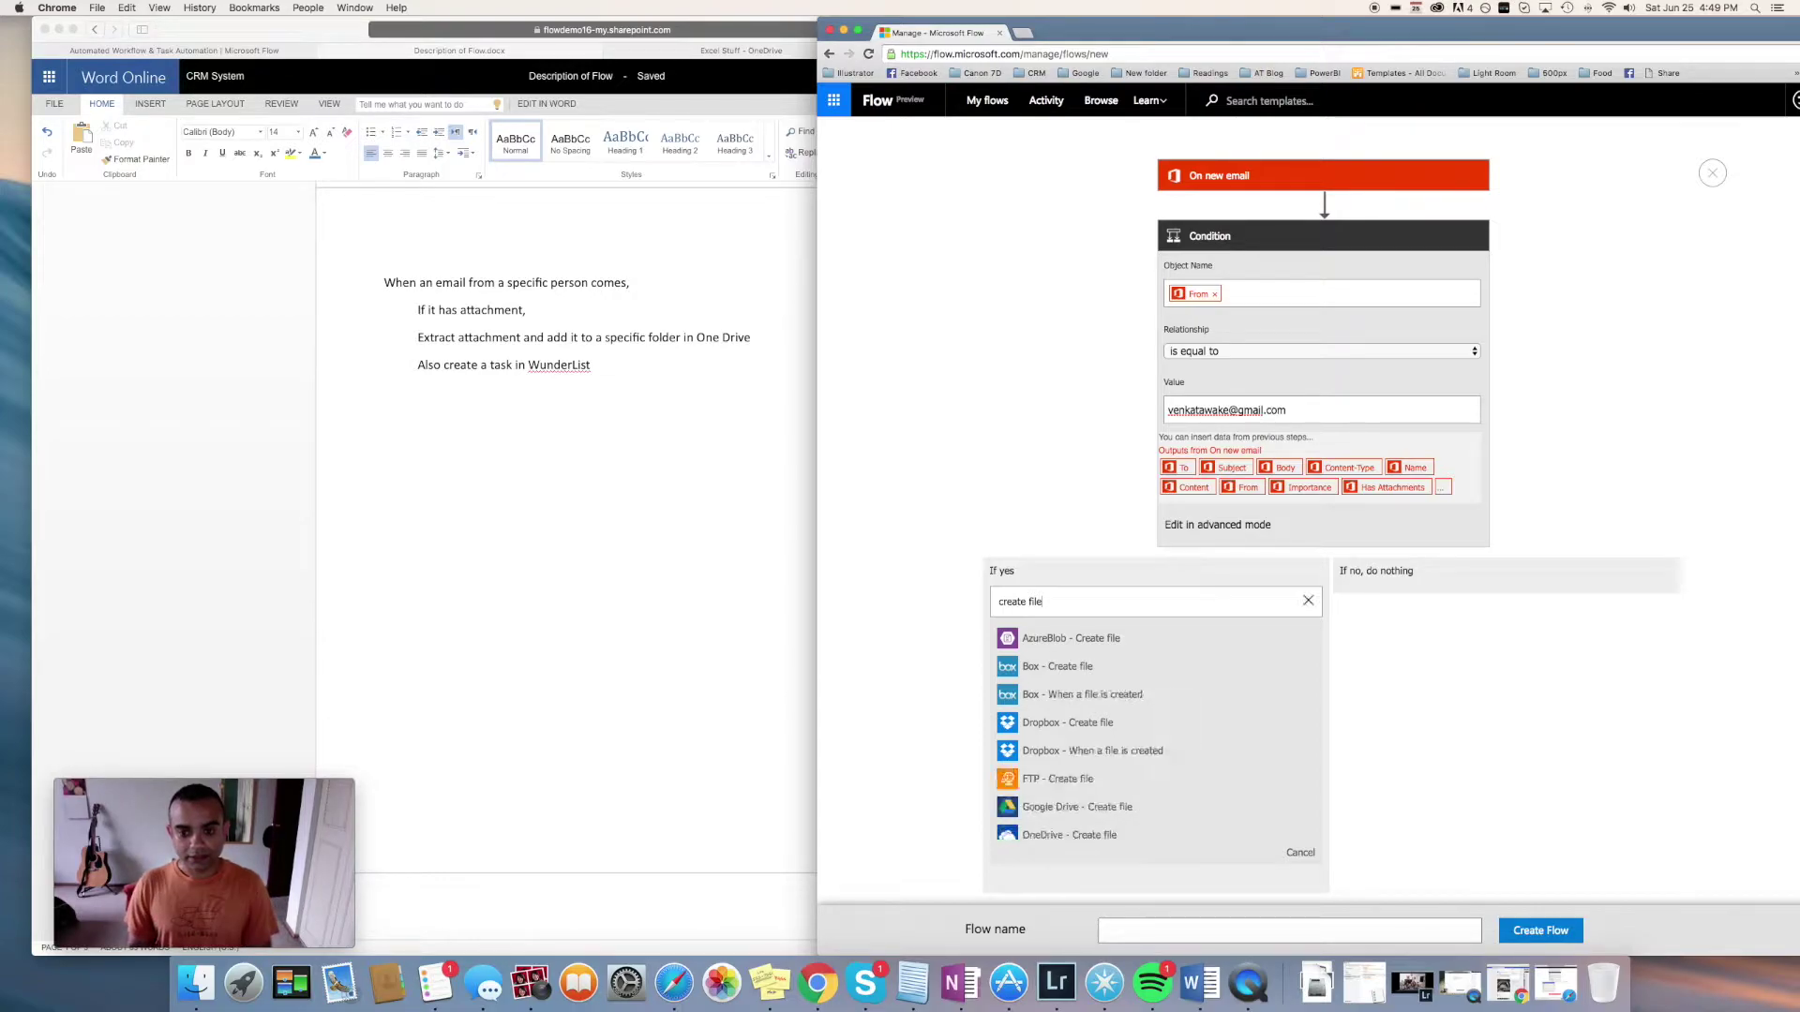
{"action": "scroll", "coordinate": [1116, 750], "scroll_direction": "down", "scroll_amount": 3}
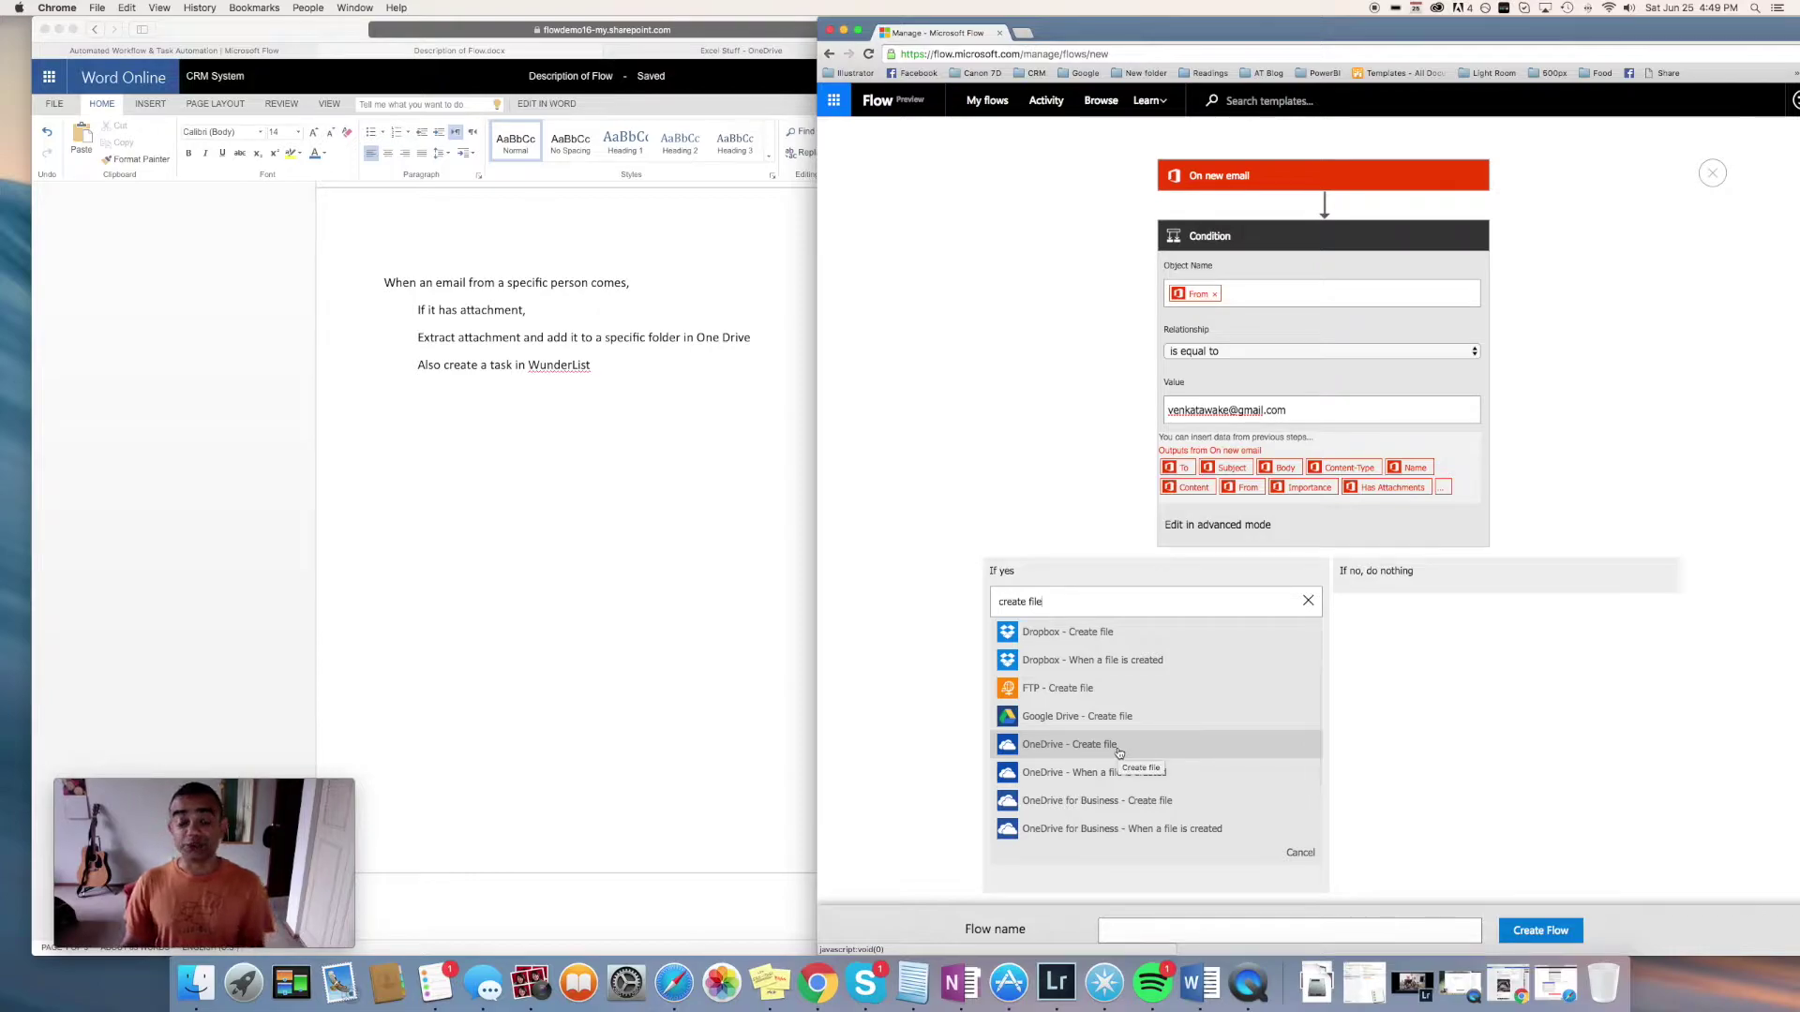
{"action": "scroll", "coordinate": [1115, 750], "scroll_direction": "down", "scroll_amount": 2}
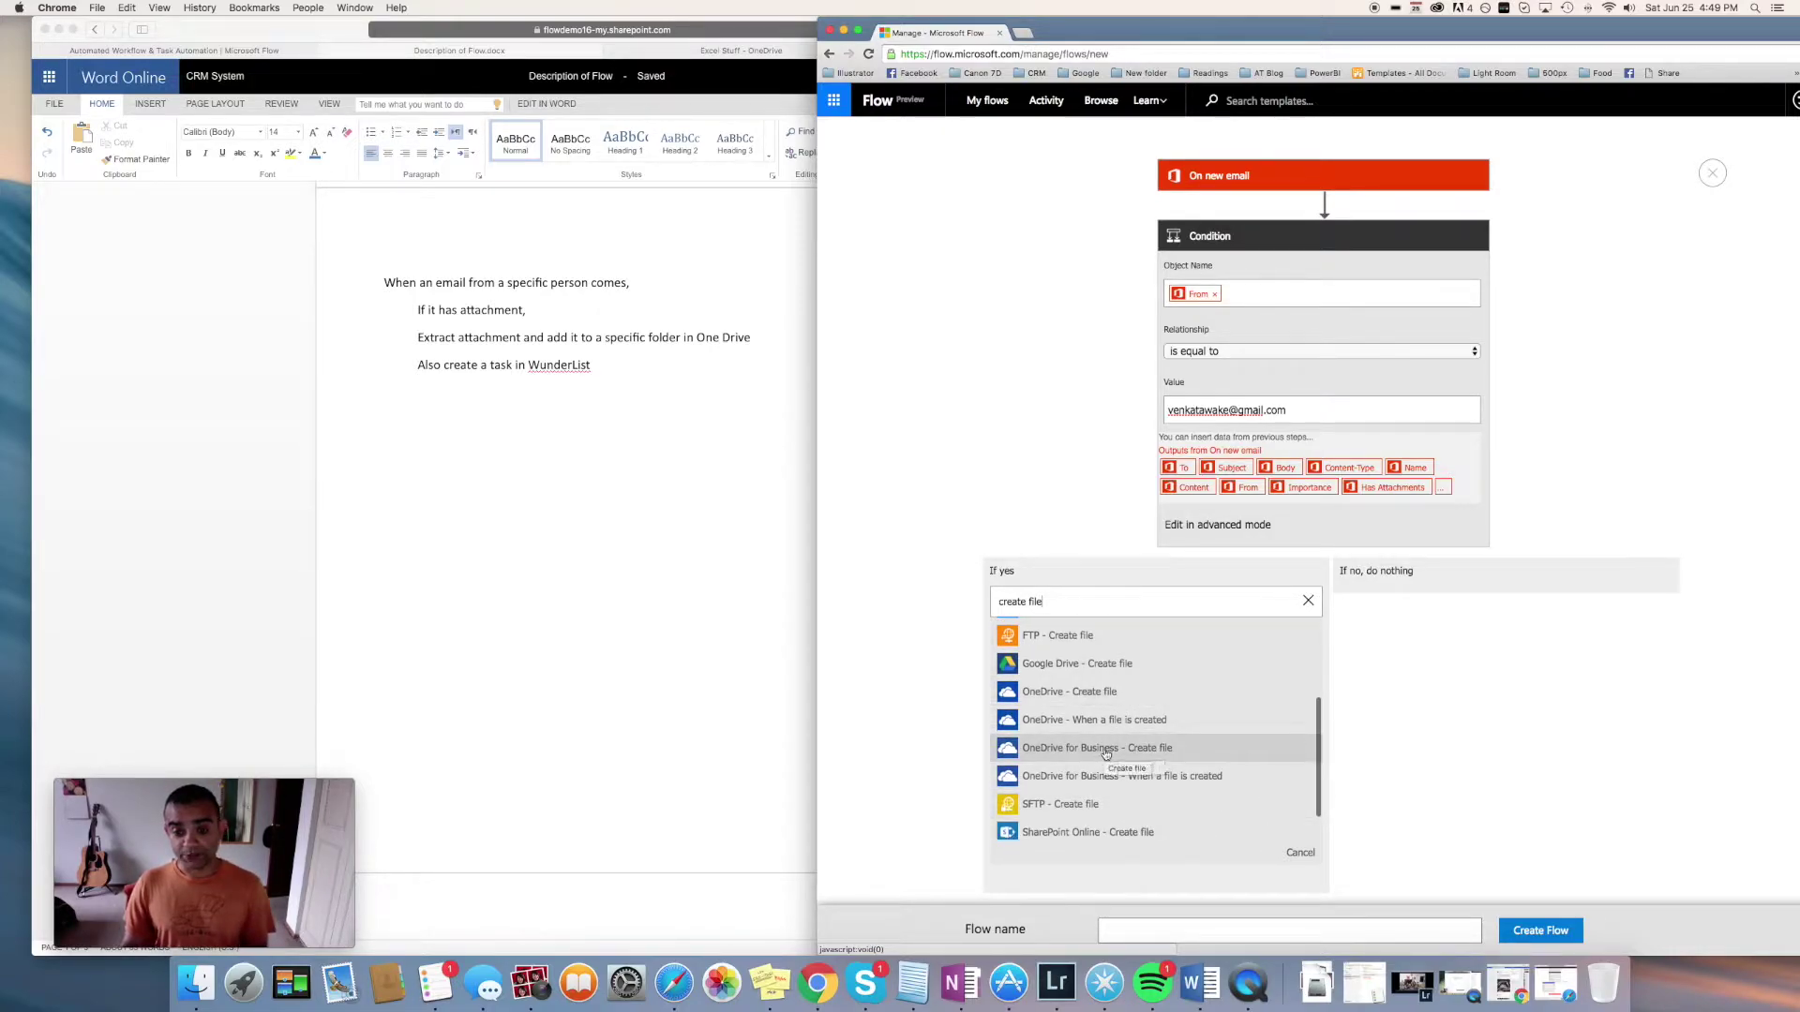
{"action": "left_click", "coordinate": [1106, 750]}
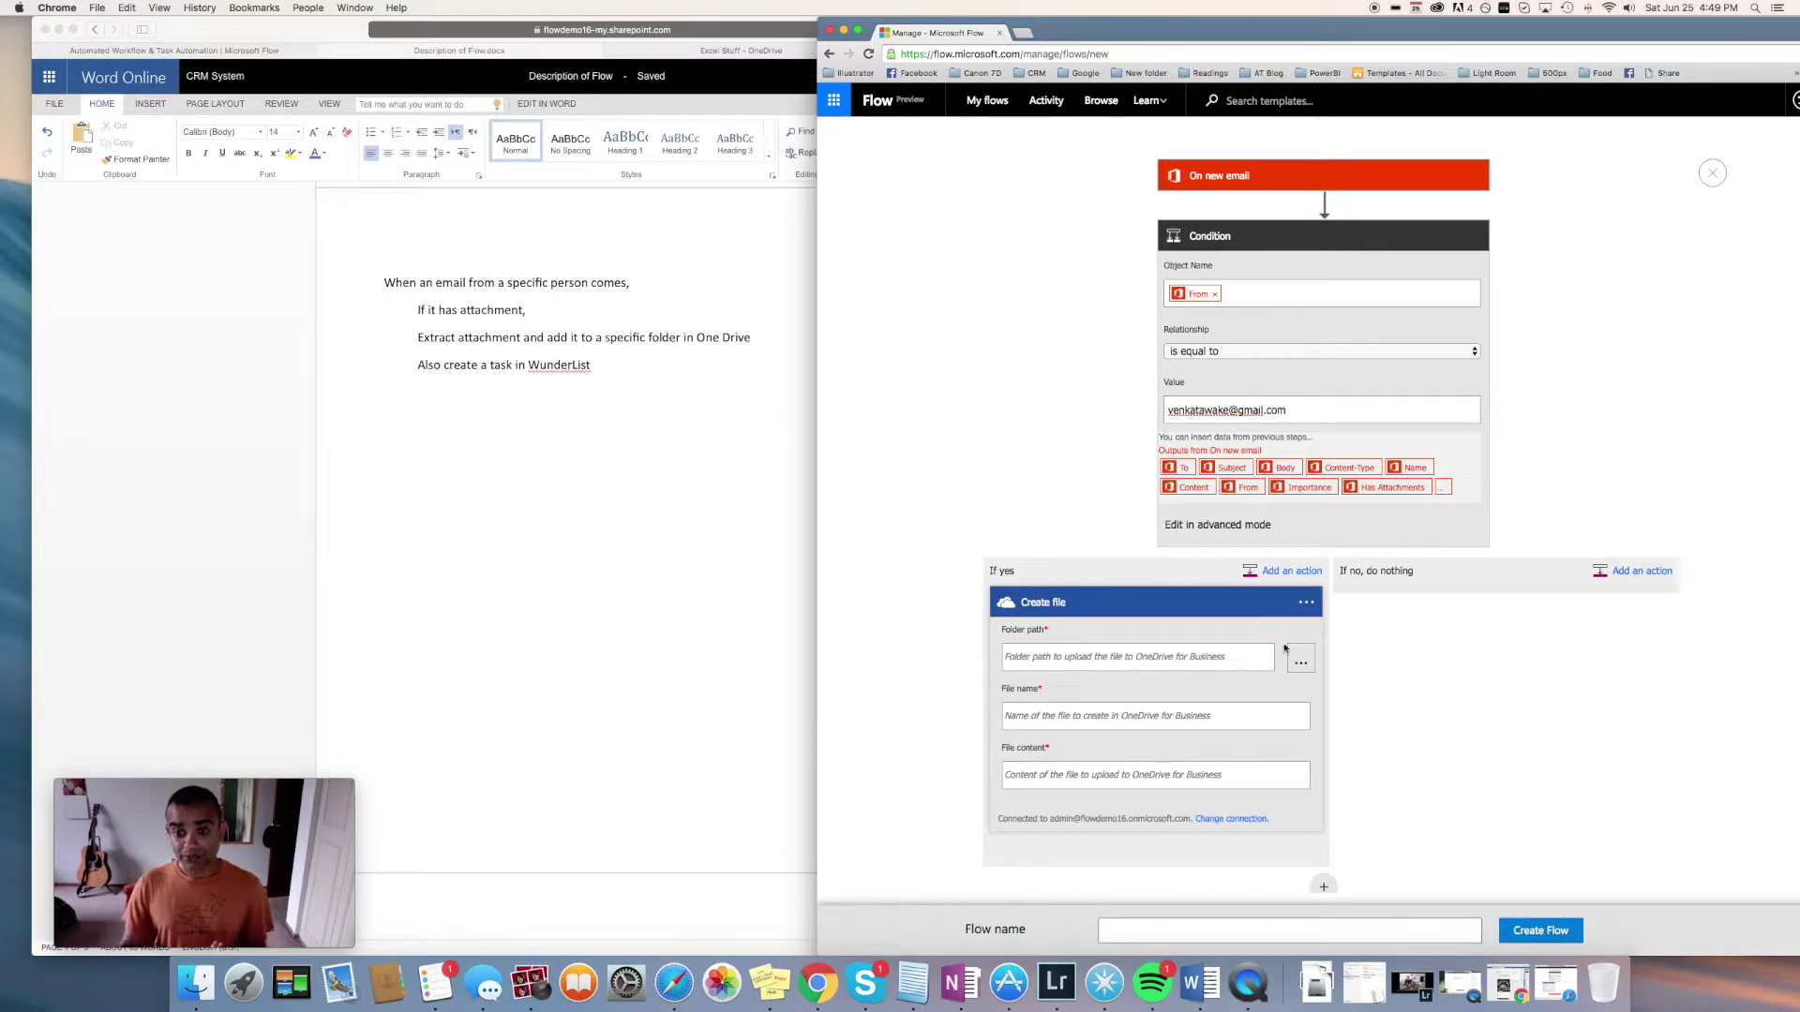
Set the Create file folder path to the project files folder in OneDrive
{"action": "left_click", "coordinate": [1307, 661]}
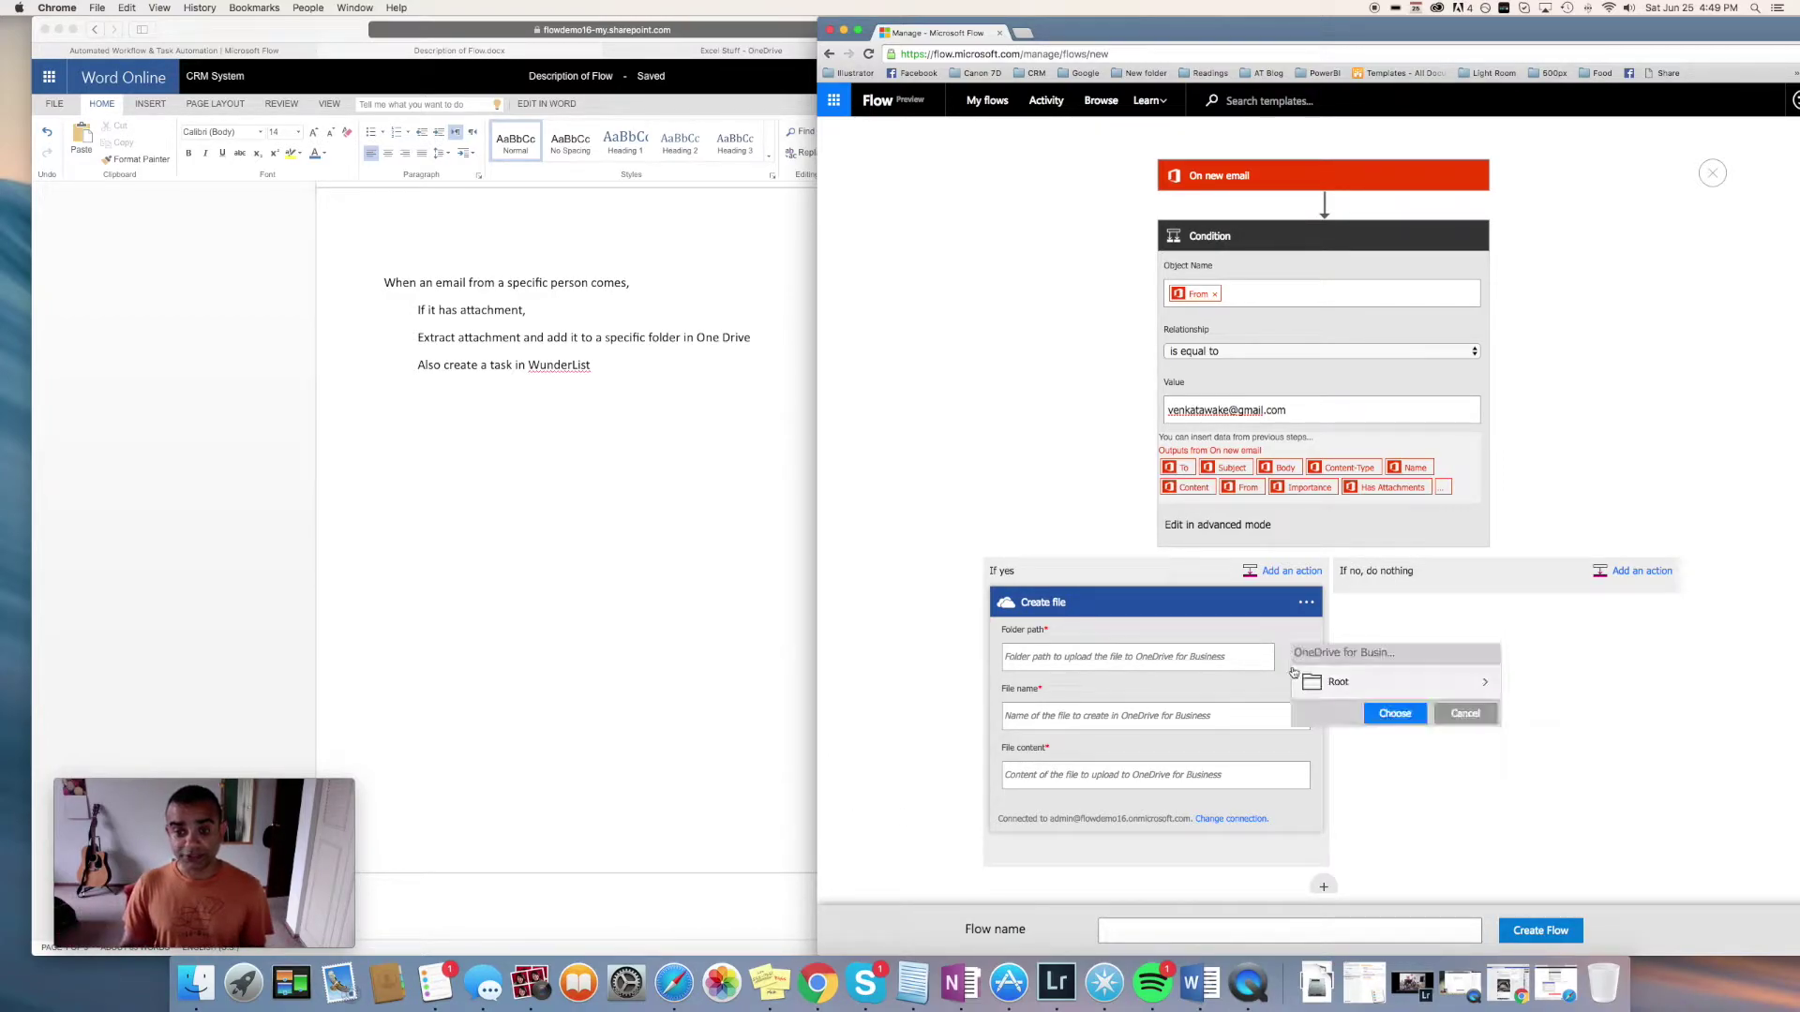
{"action": "left_click", "coordinate": [1488, 685]}
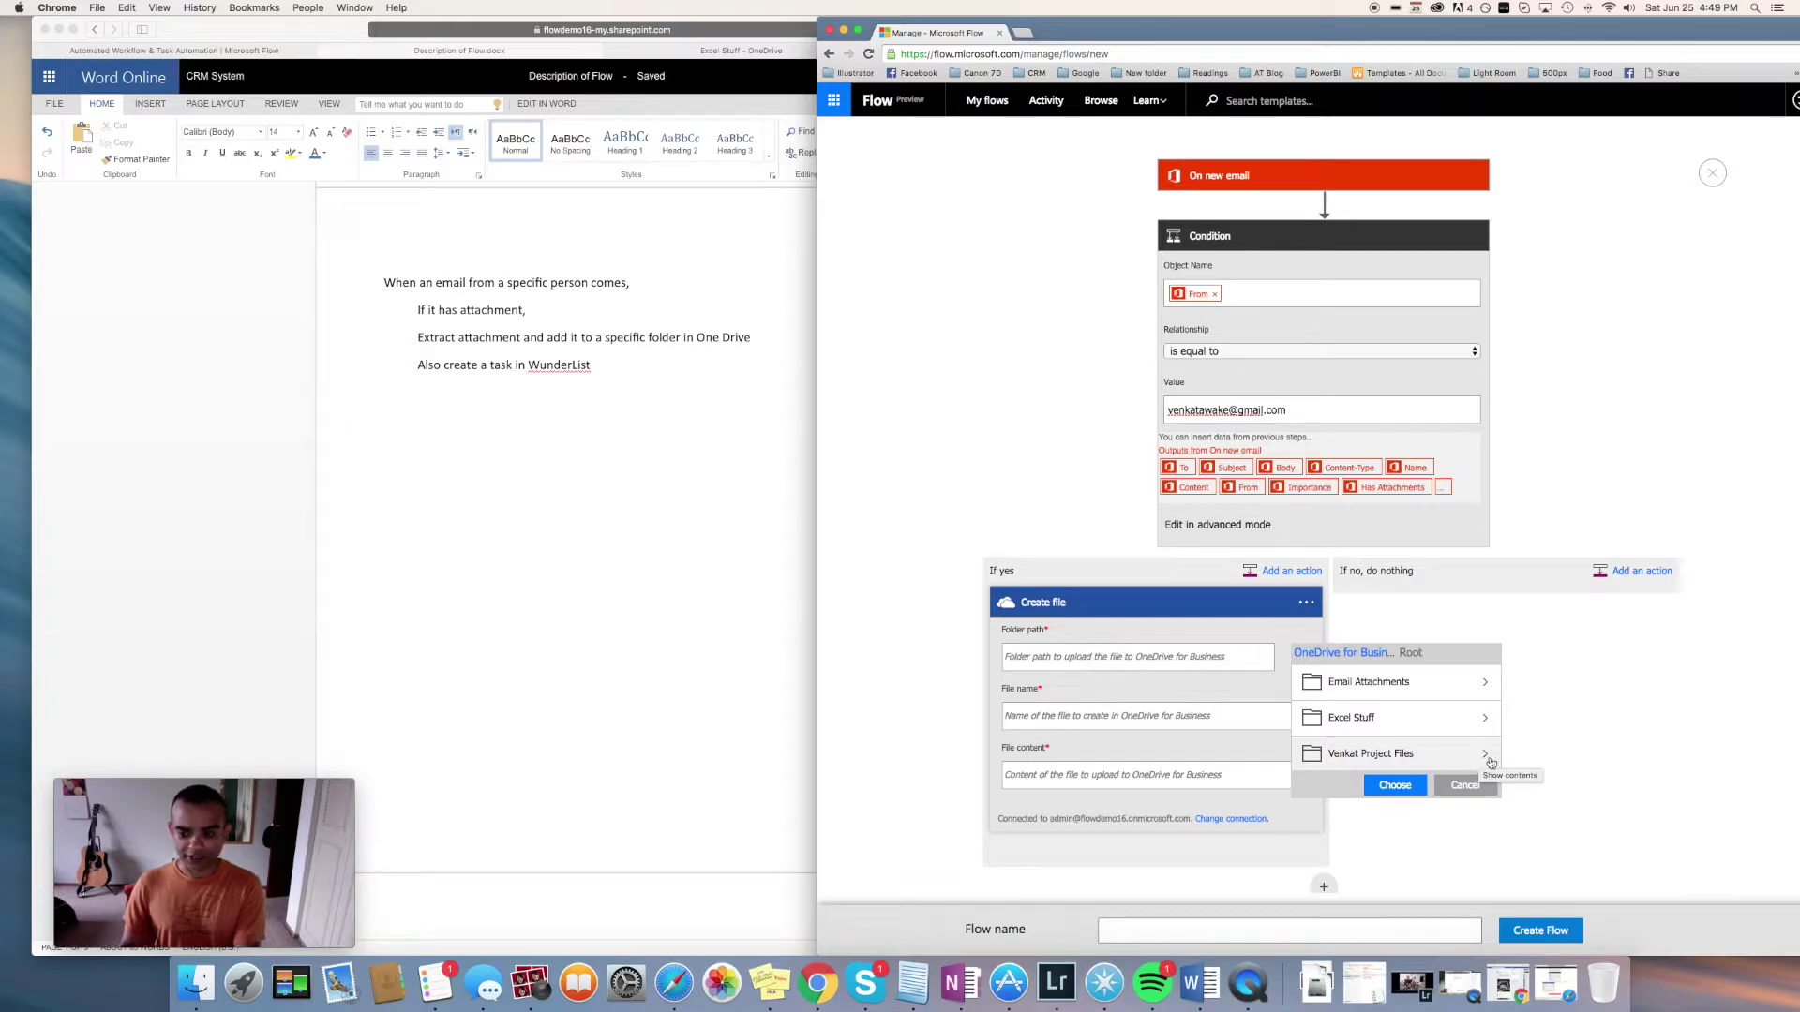
{"action": "left_click", "coordinate": [1483, 756]}
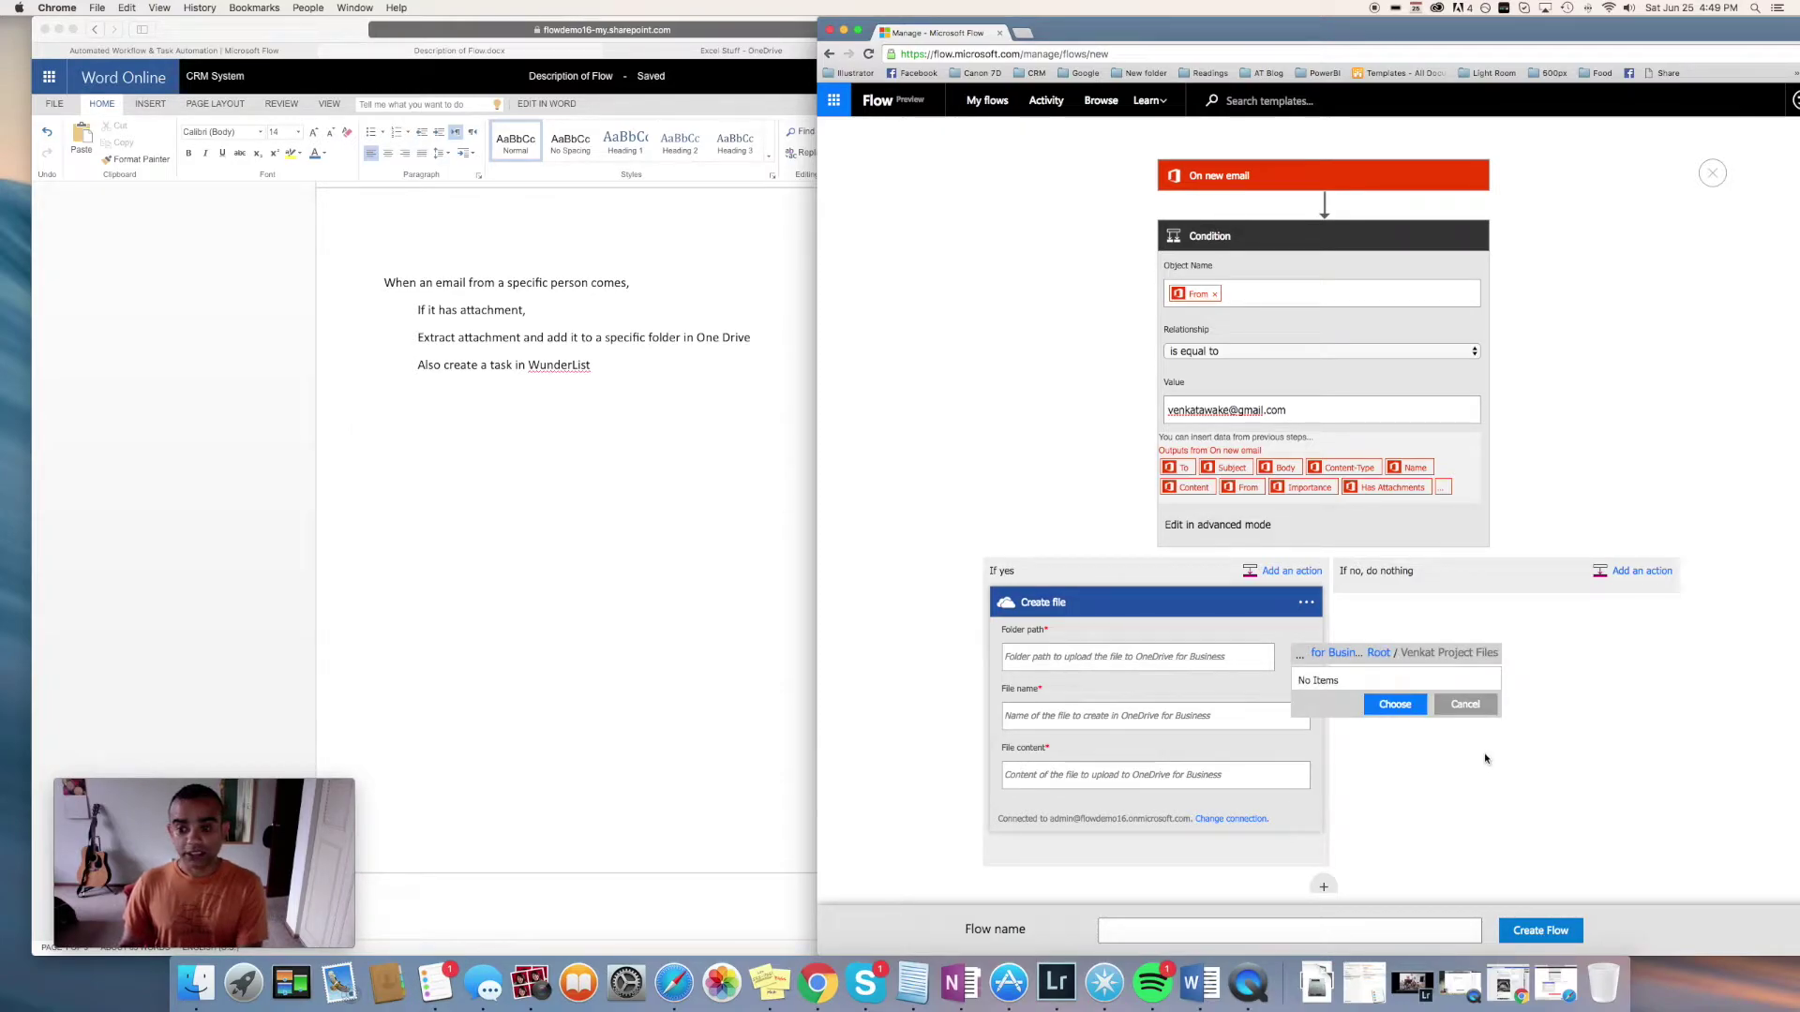
{"action": "left_click", "coordinate": [1450, 704]}
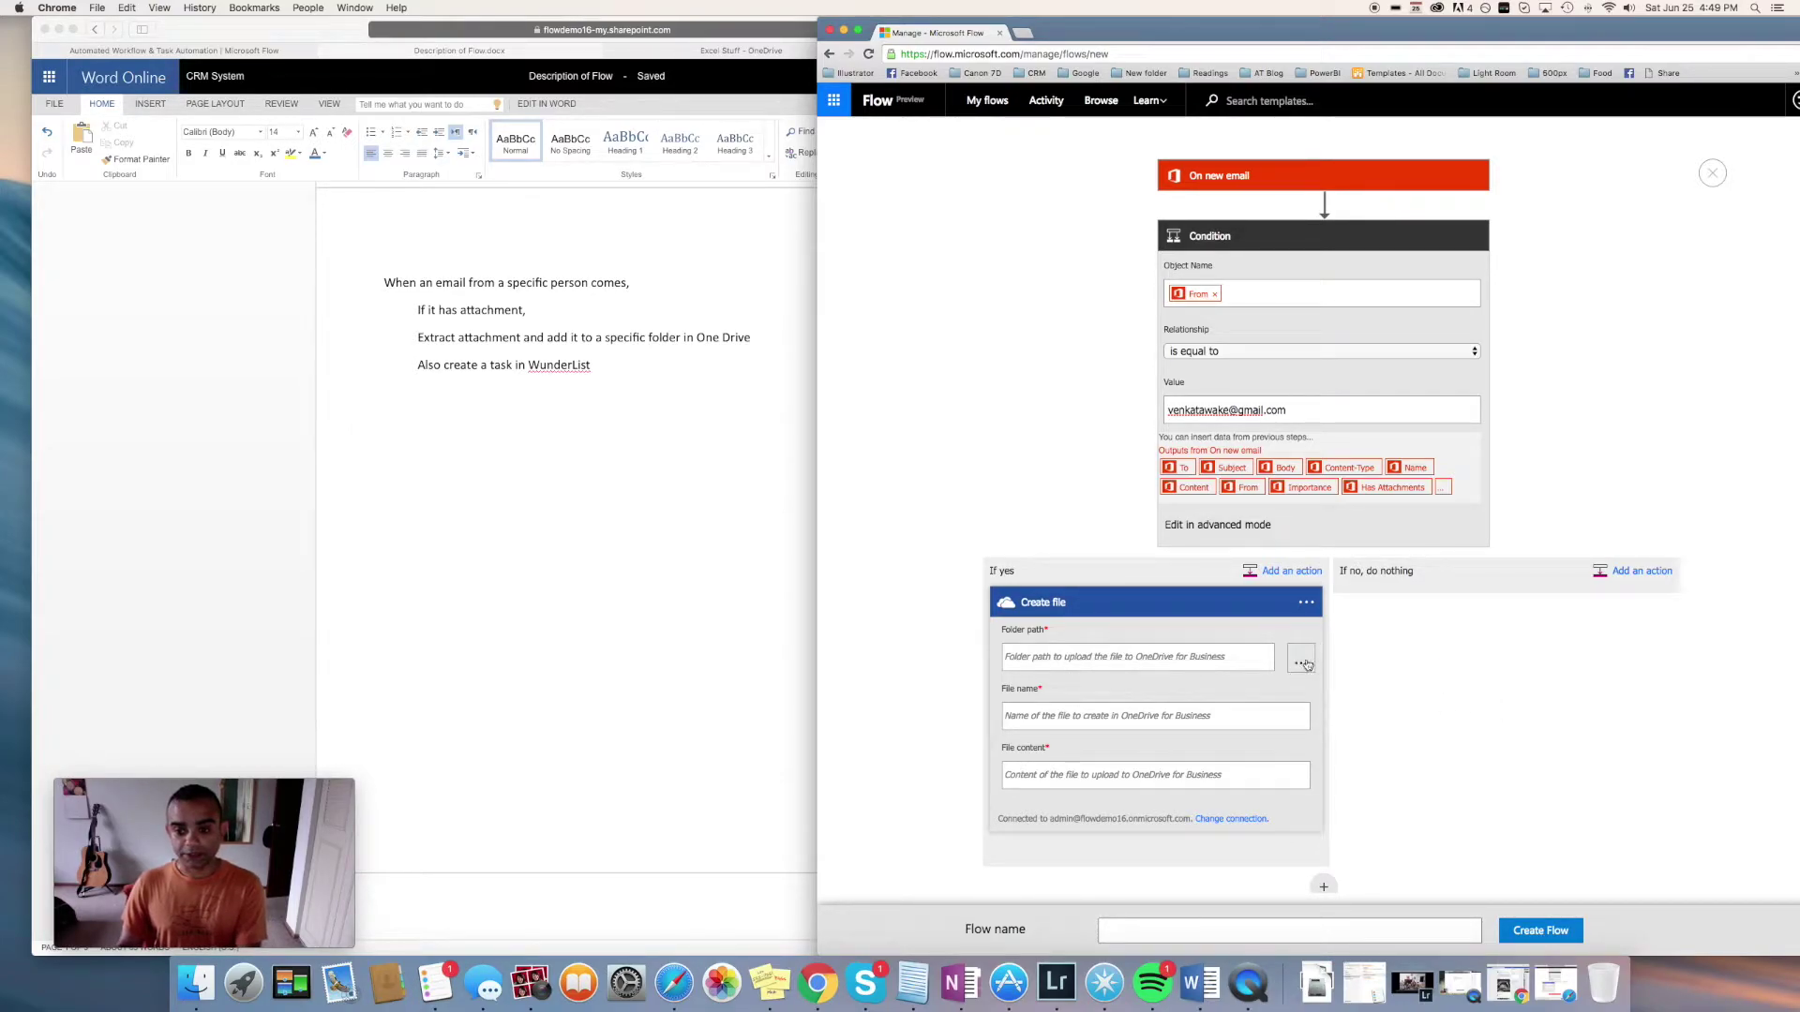
{"action": "left_click", "coordinate": [1303, 663]}
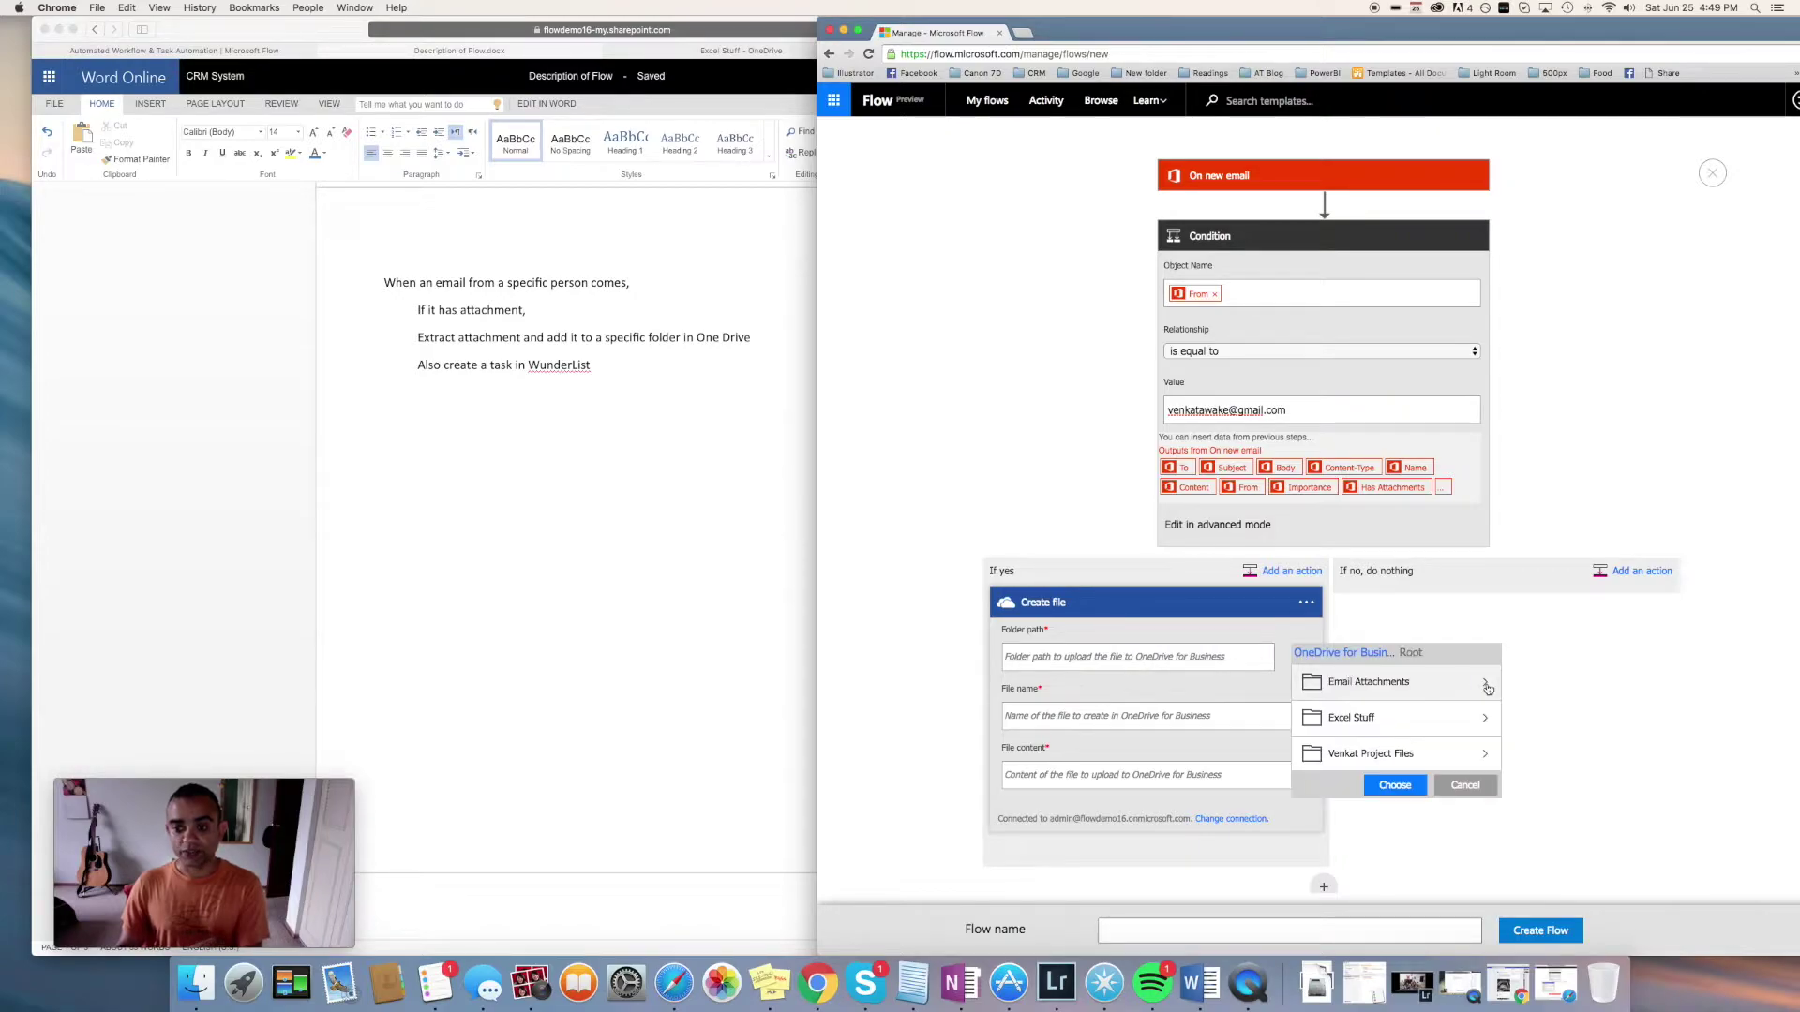
{"action": "left_click", "coordinate": [1442, 757]}
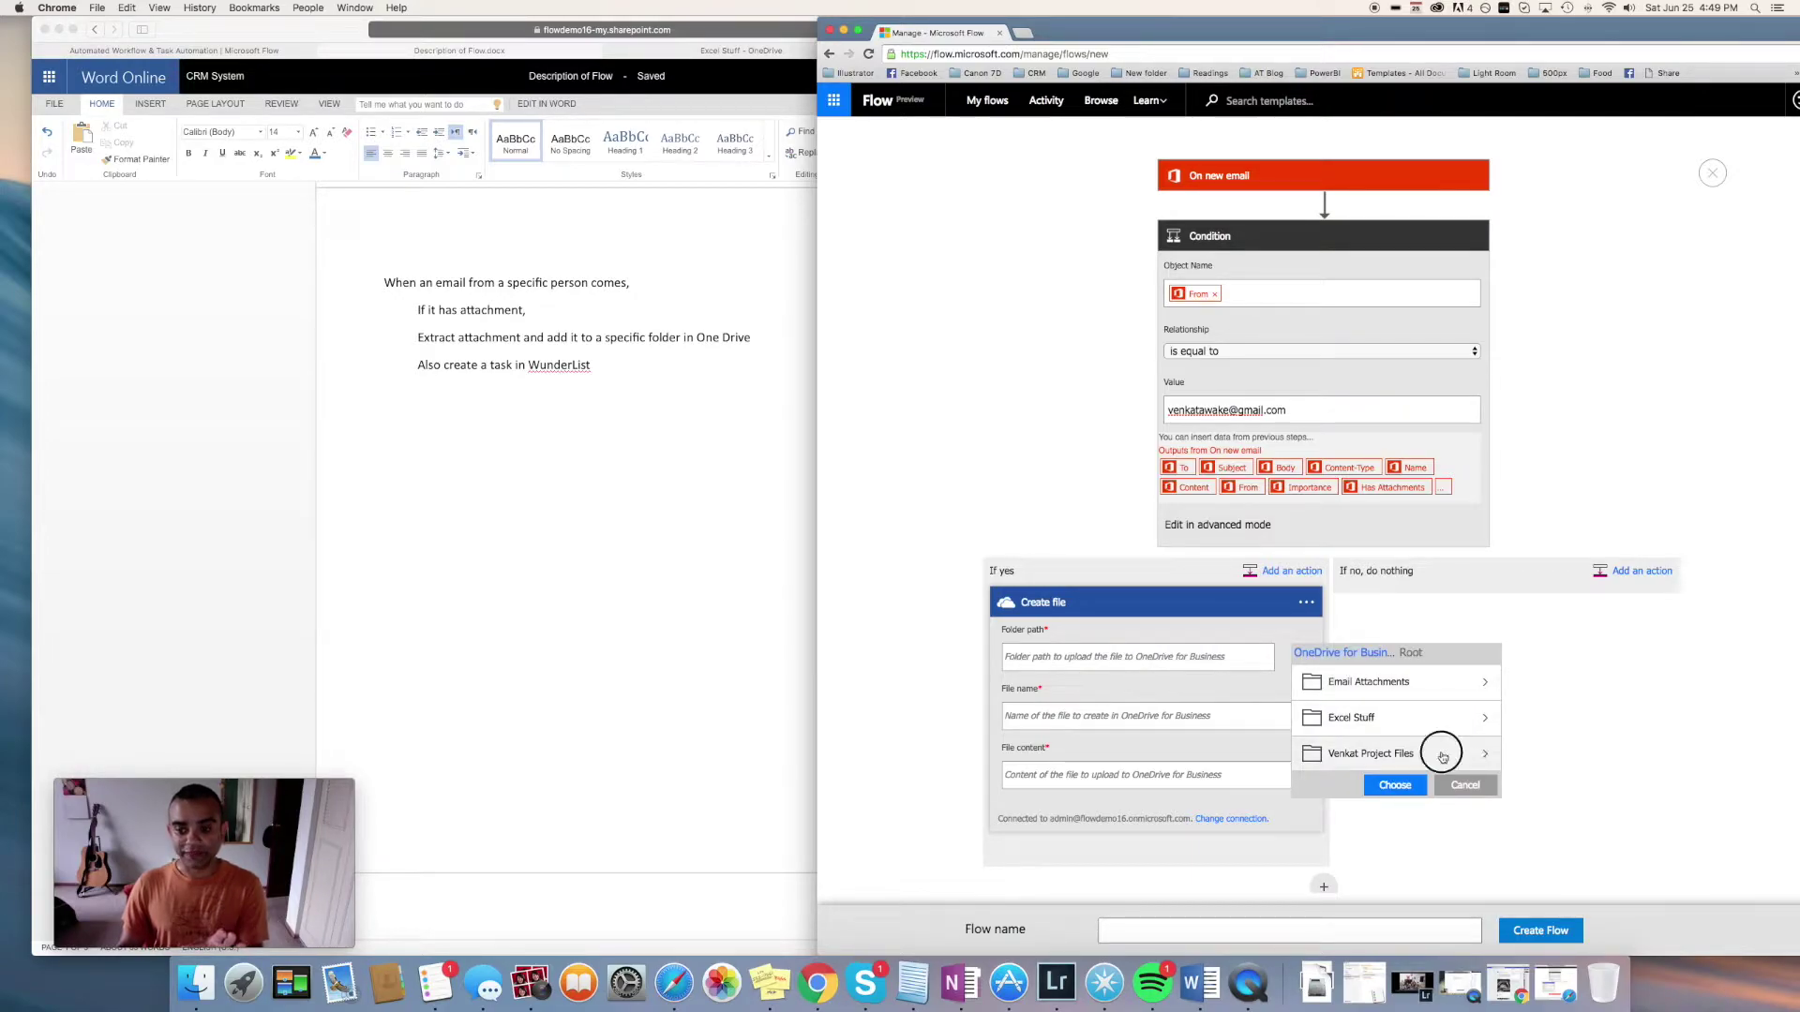
{"action": "left_click", "coordinate": [1395, 785]}
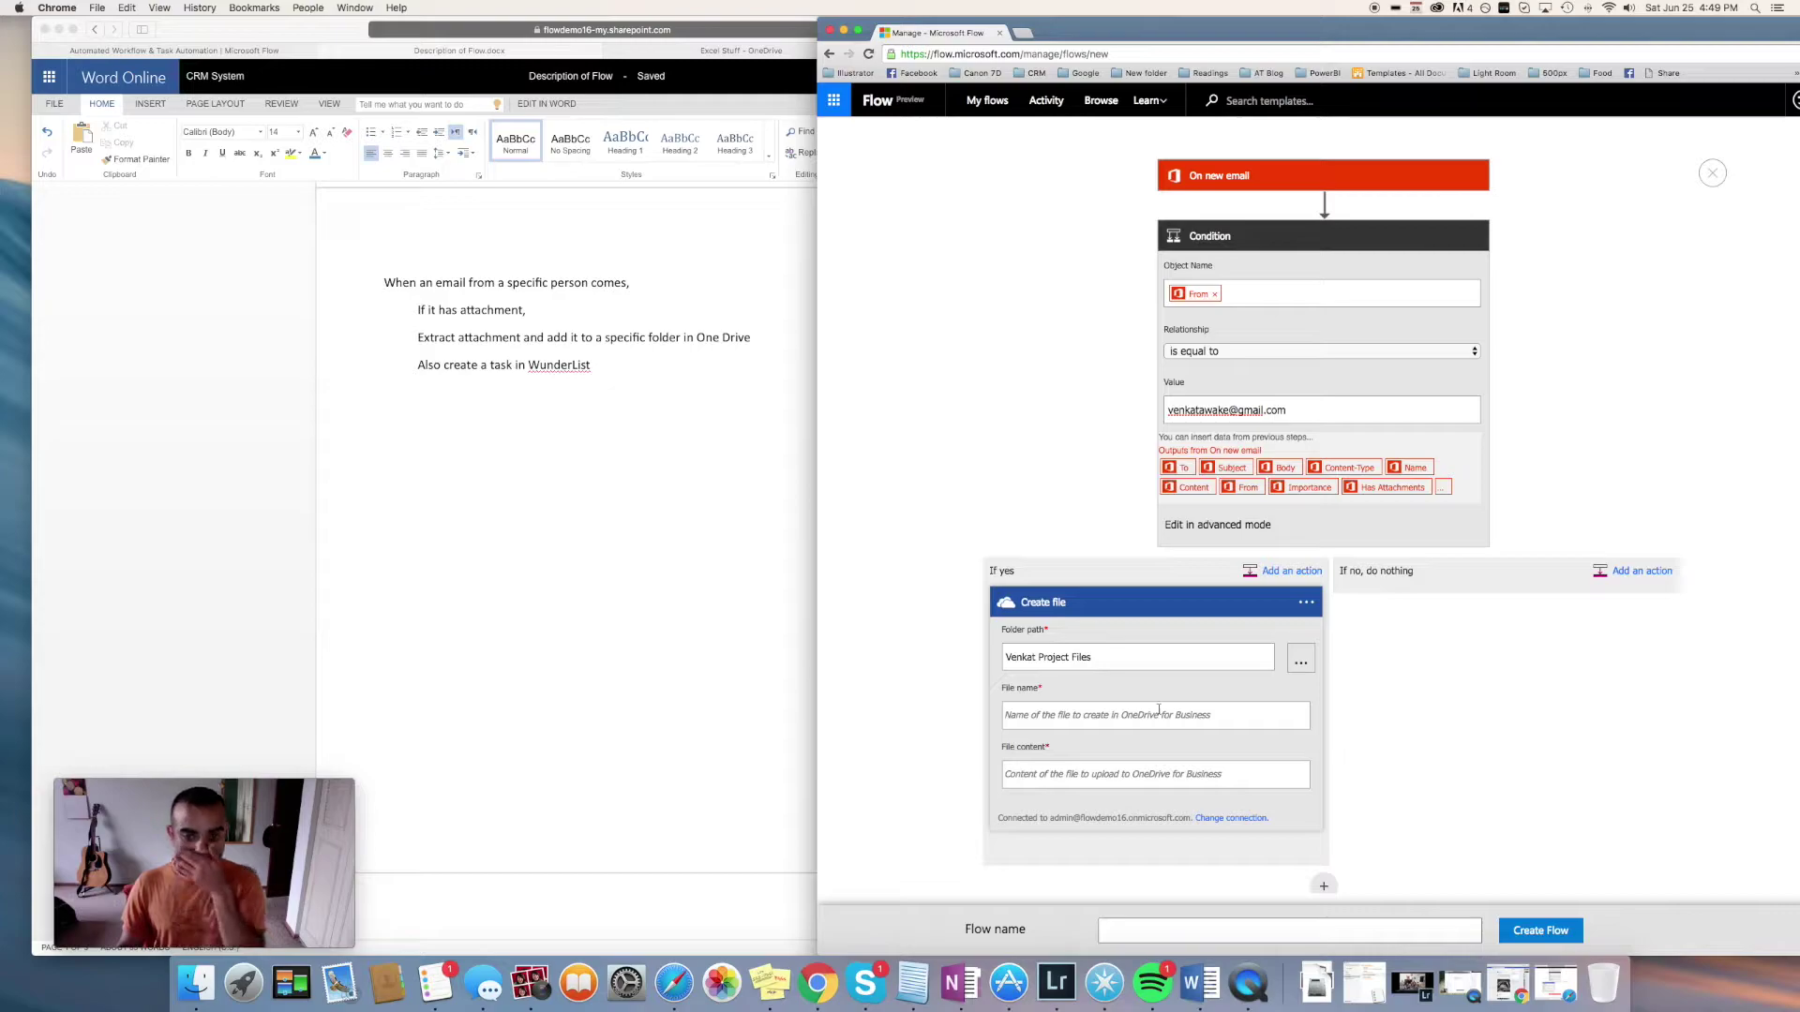
Set File name to the attachment Name token, replacing the Content token
{"action": "left_click", "coordinate": [1123, 713]}
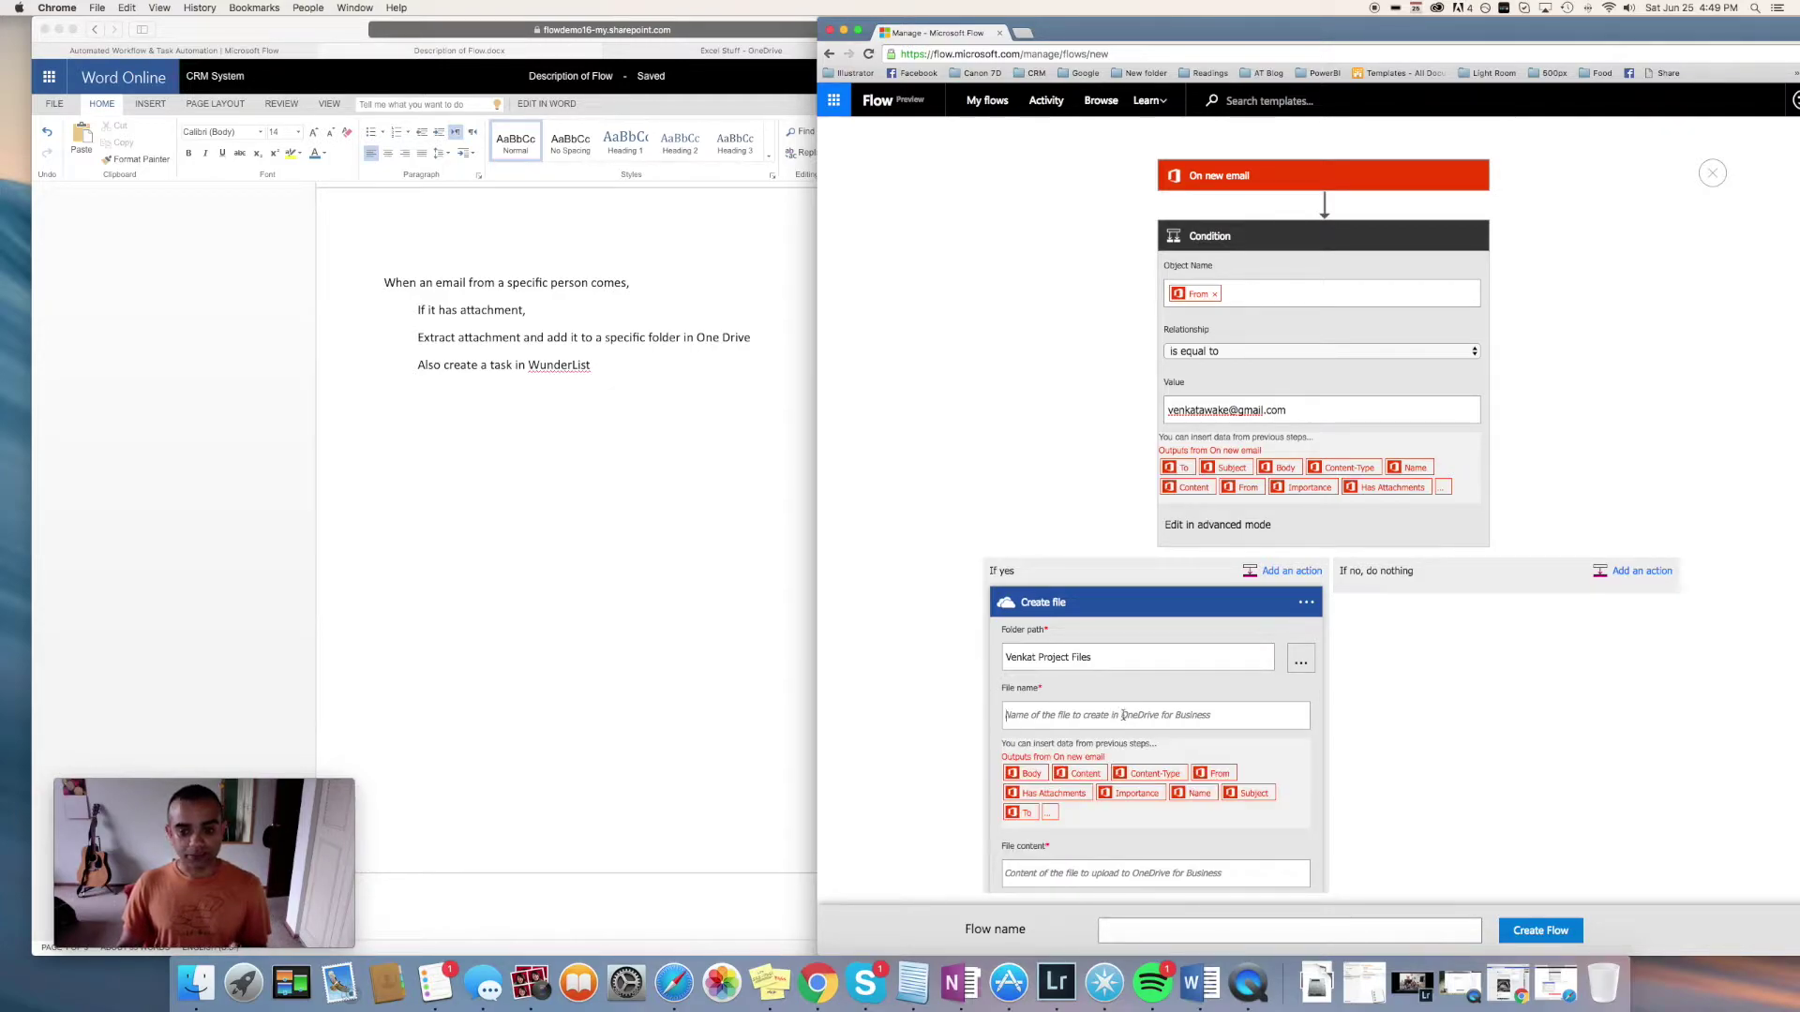
{"action": "scroll", "coordinate": [1078, 787], "scroll_direction": "down", "scroll_amount": 1}
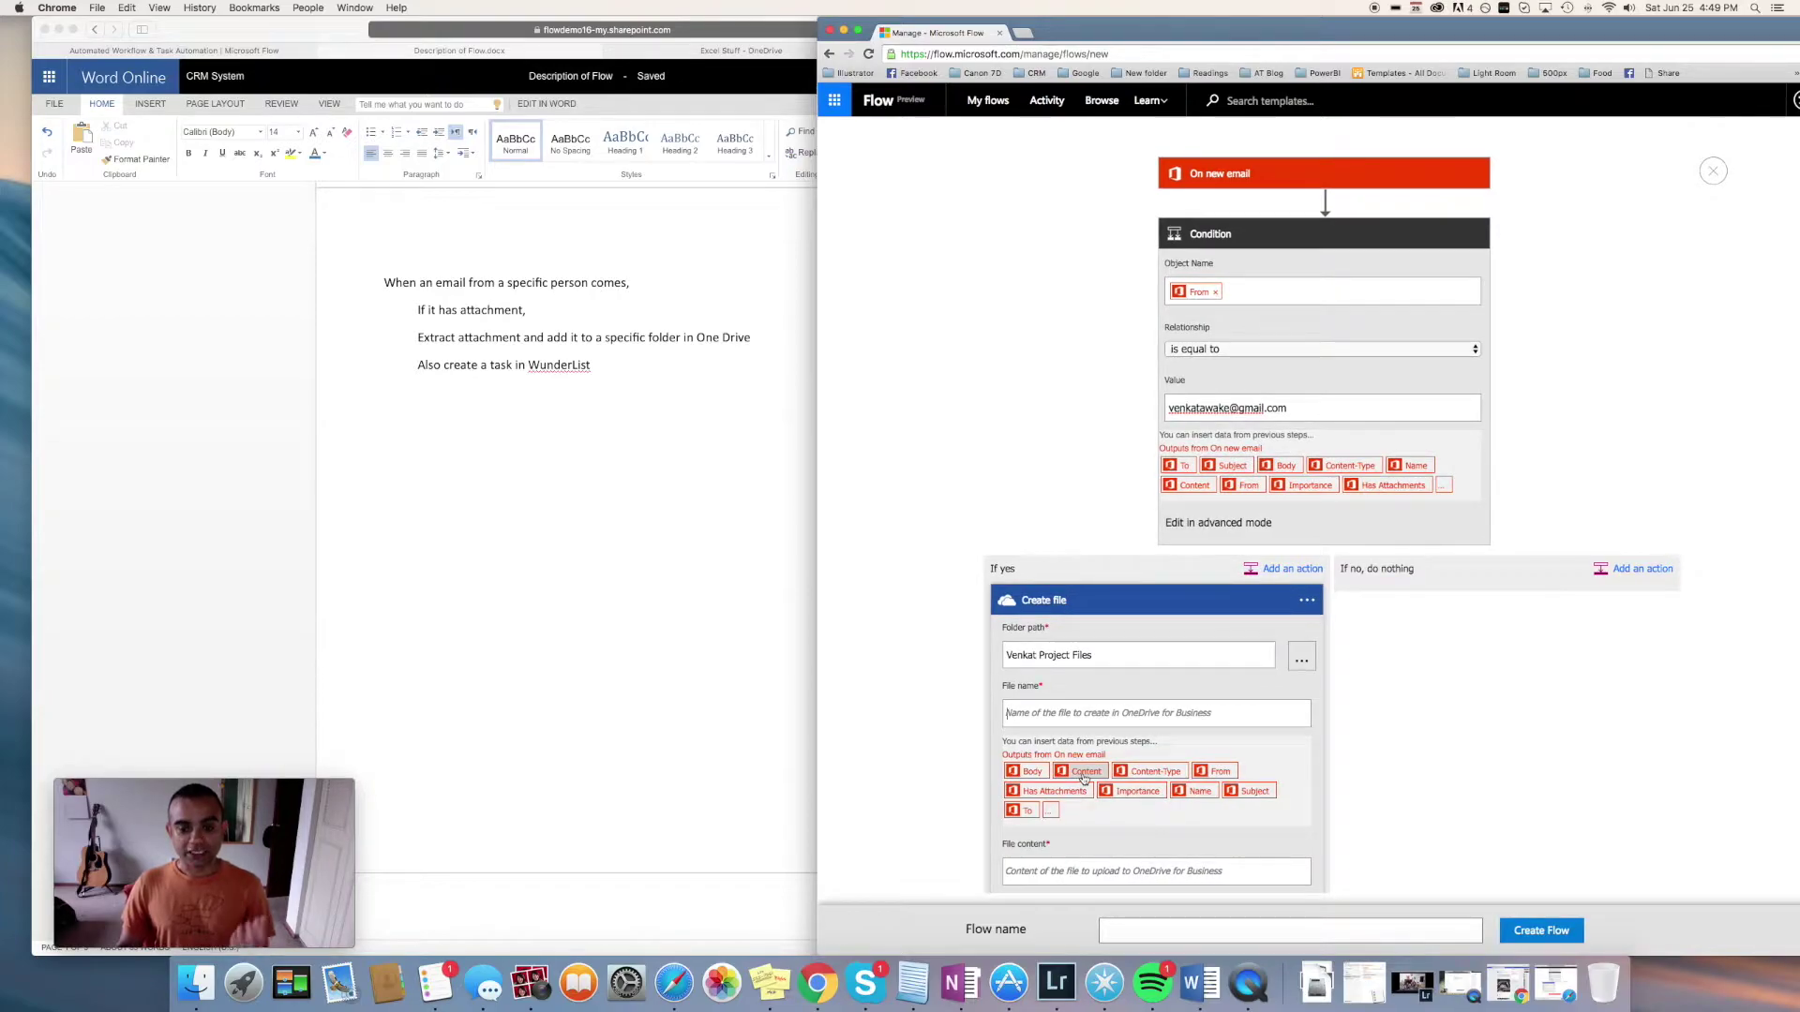
{"action": "left_click", "coordinate": [1084, 771]}
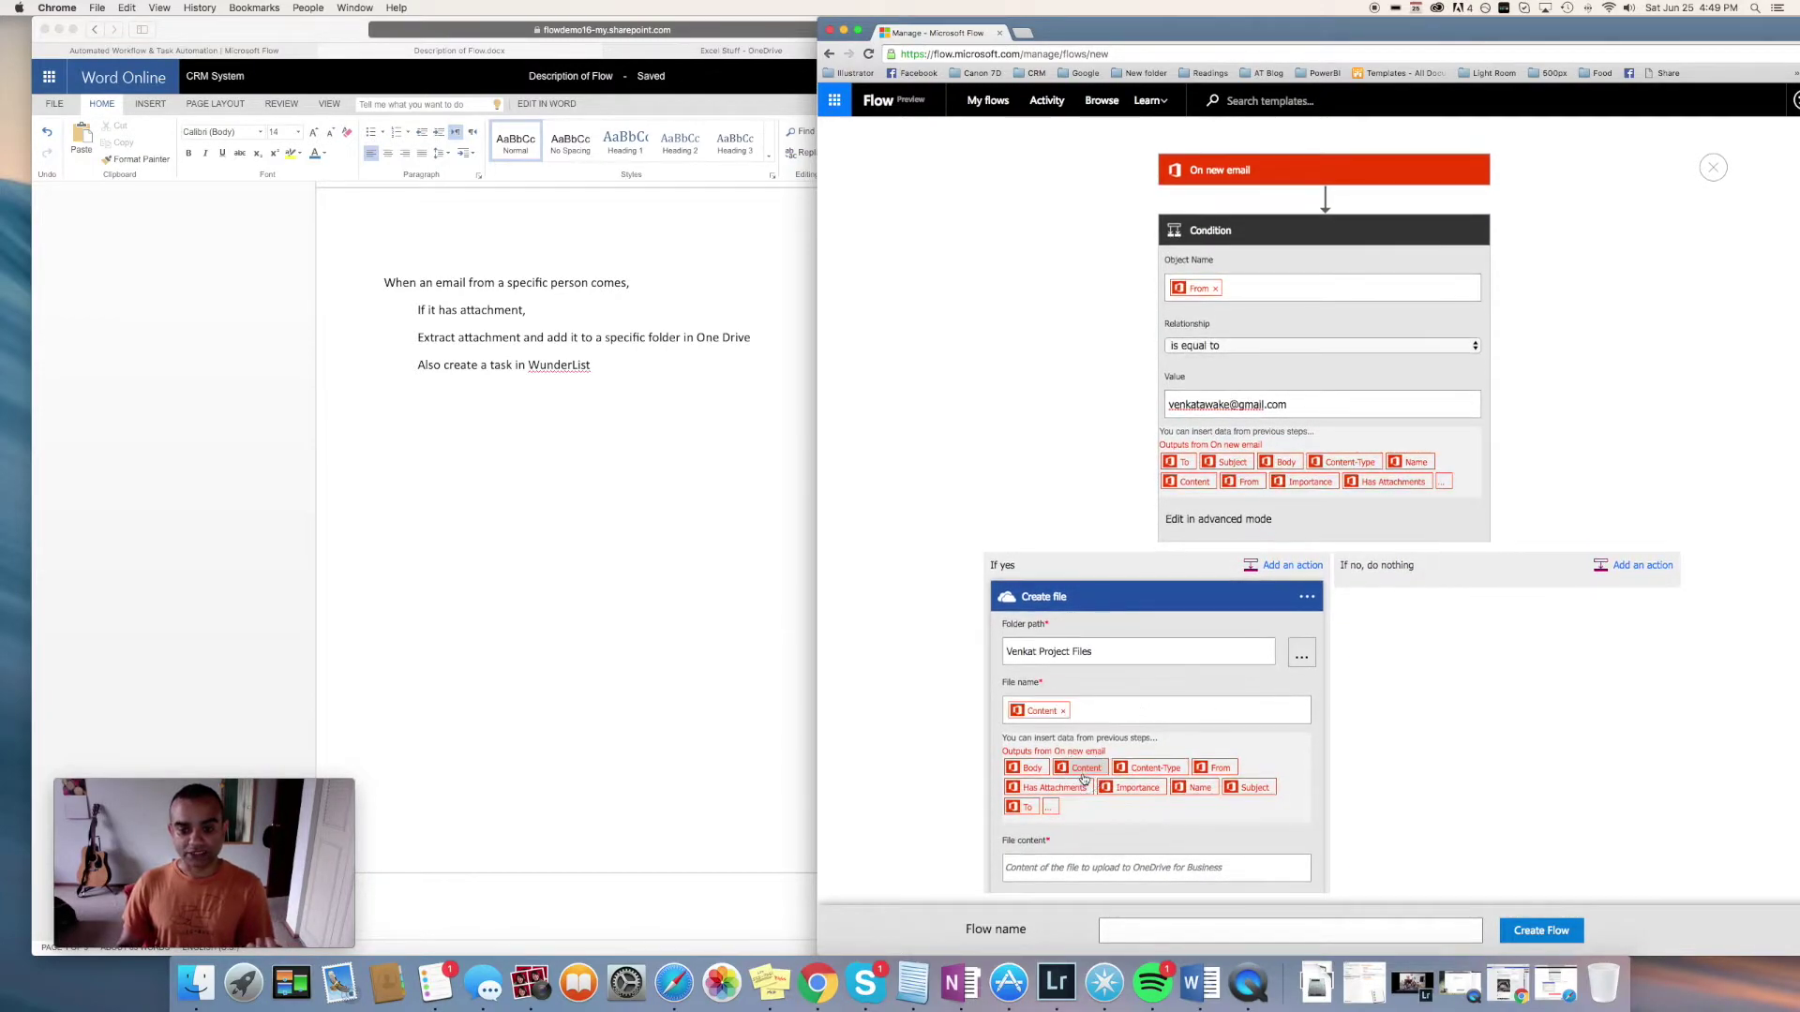
{"action": "scroll", "coordinate": [1106, 773], "scroll_direction": "up", "scroll_amount": 1}
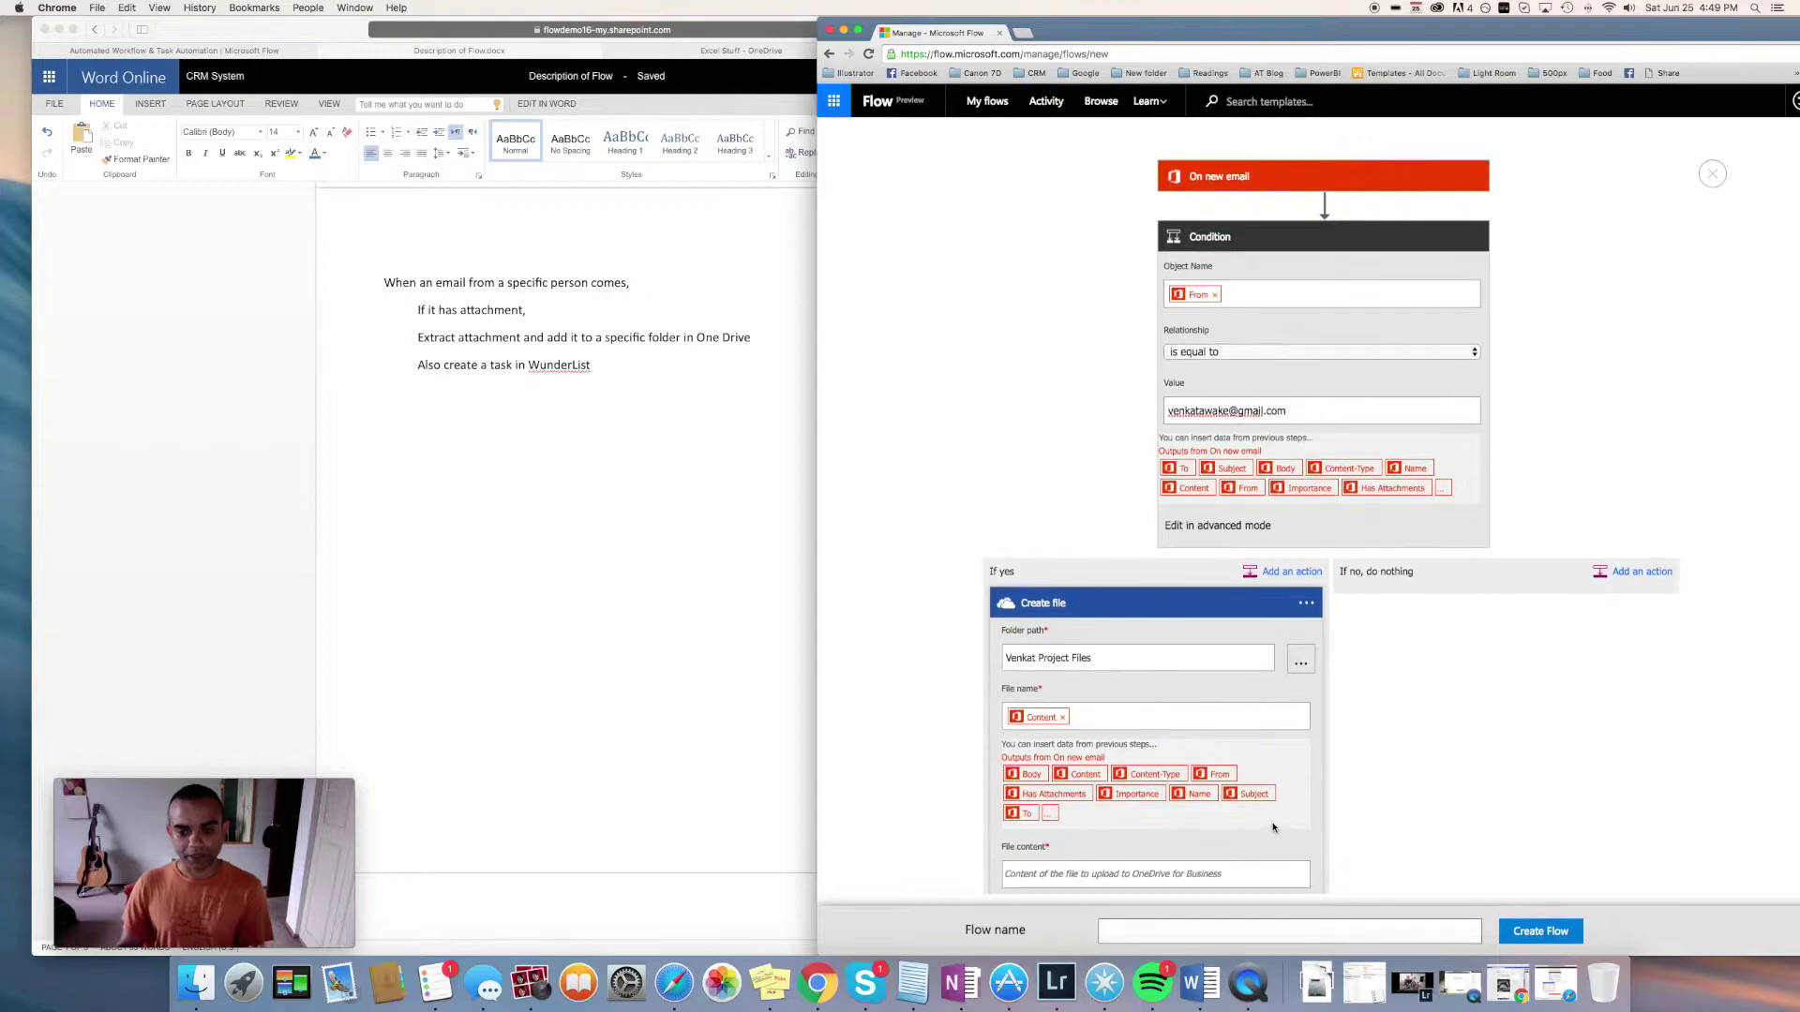
{"action": "scroll", "coordinate": [1121, 769], "scroll_direction": "down", "scroll_amount": 1}
{"action": "left_click", "coordinate": [1062, 709]}
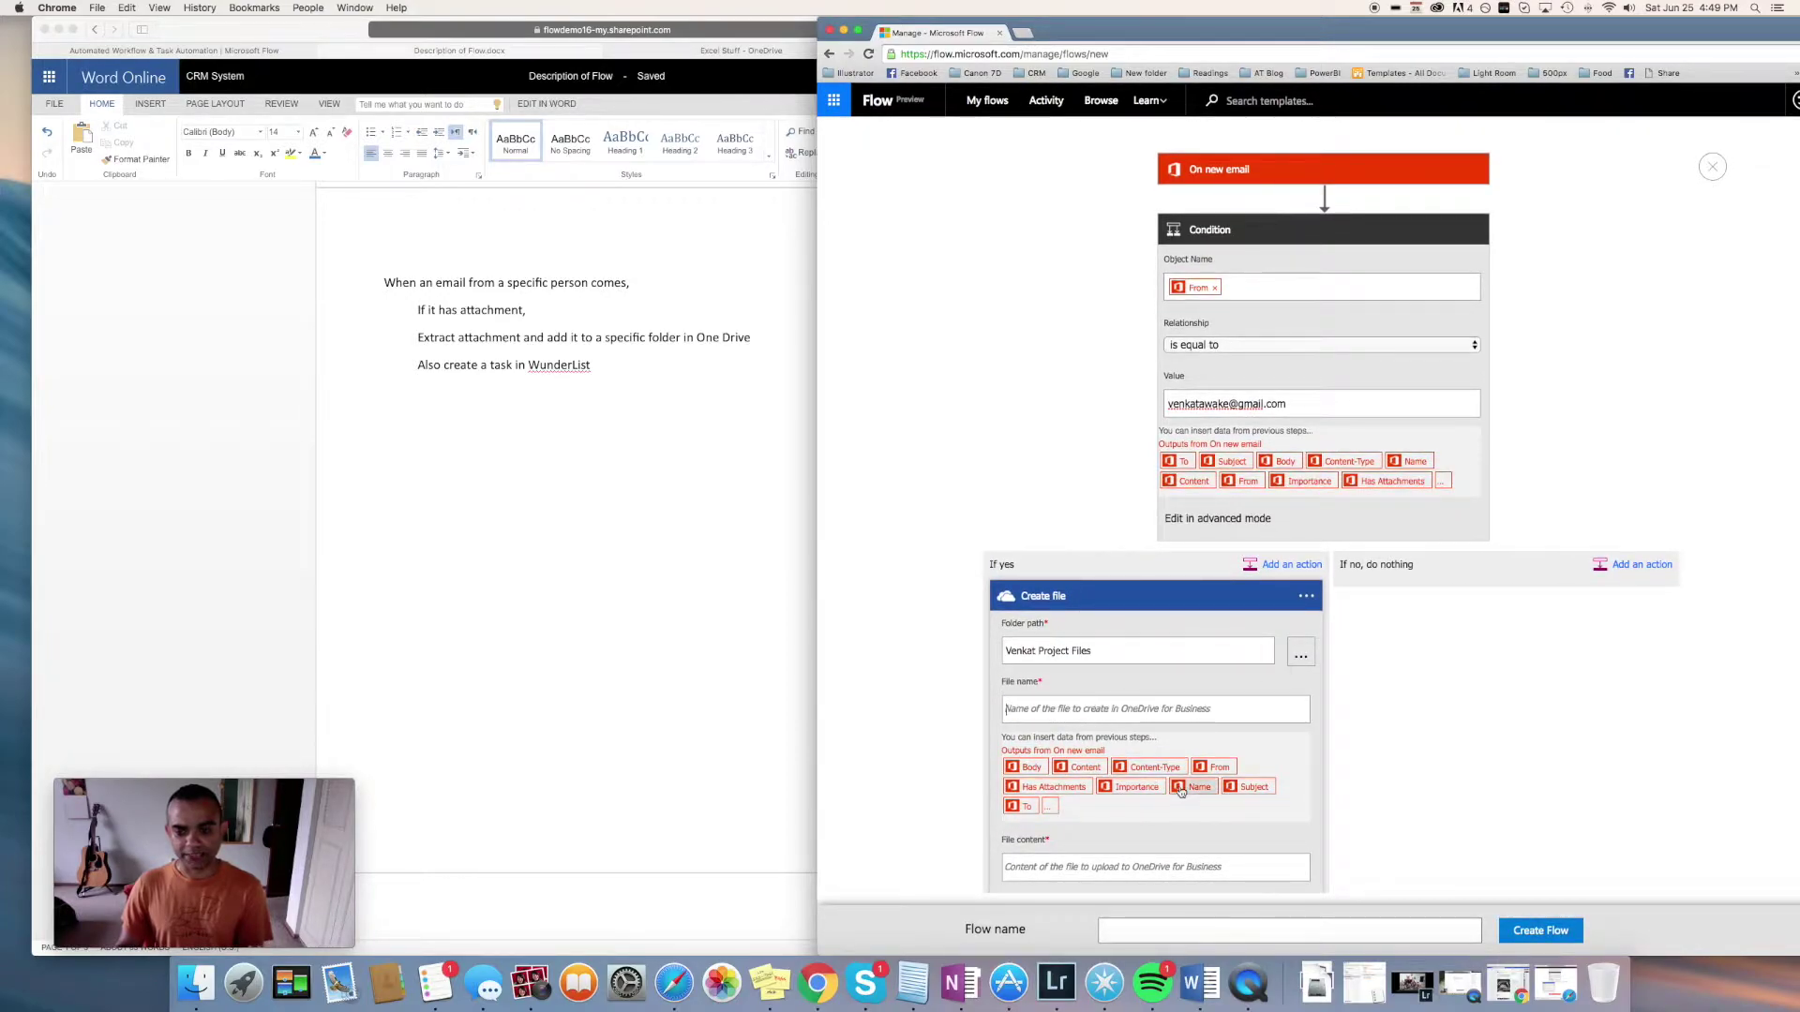
{"action": "left_click", "coordinate": [1185, 787]}
Set File content to the attachment Content token
{"action": "scroll", "coordinate": [1301, 750], "scroll_direction": "down", "scroll_amount": 2}
{"action": "left_click", "coordinate": [1120, 793]}
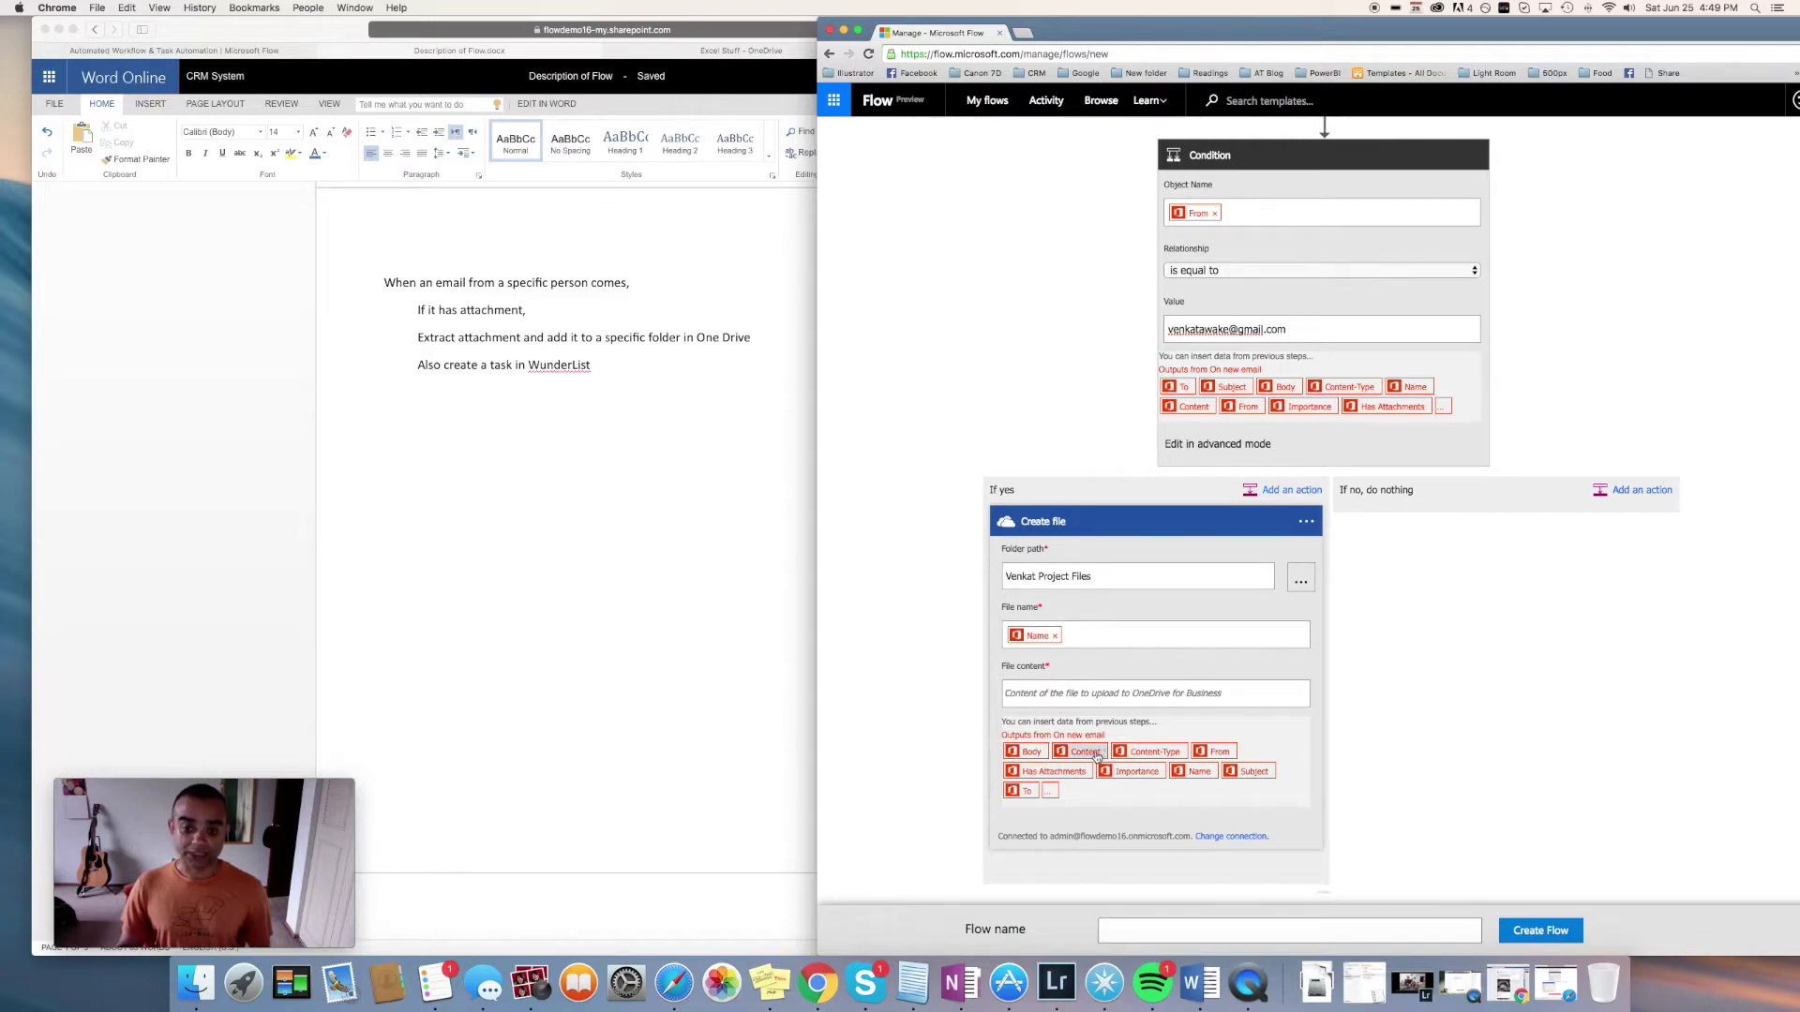
{"action": "left_click", "coordinate": [1093, 753]}
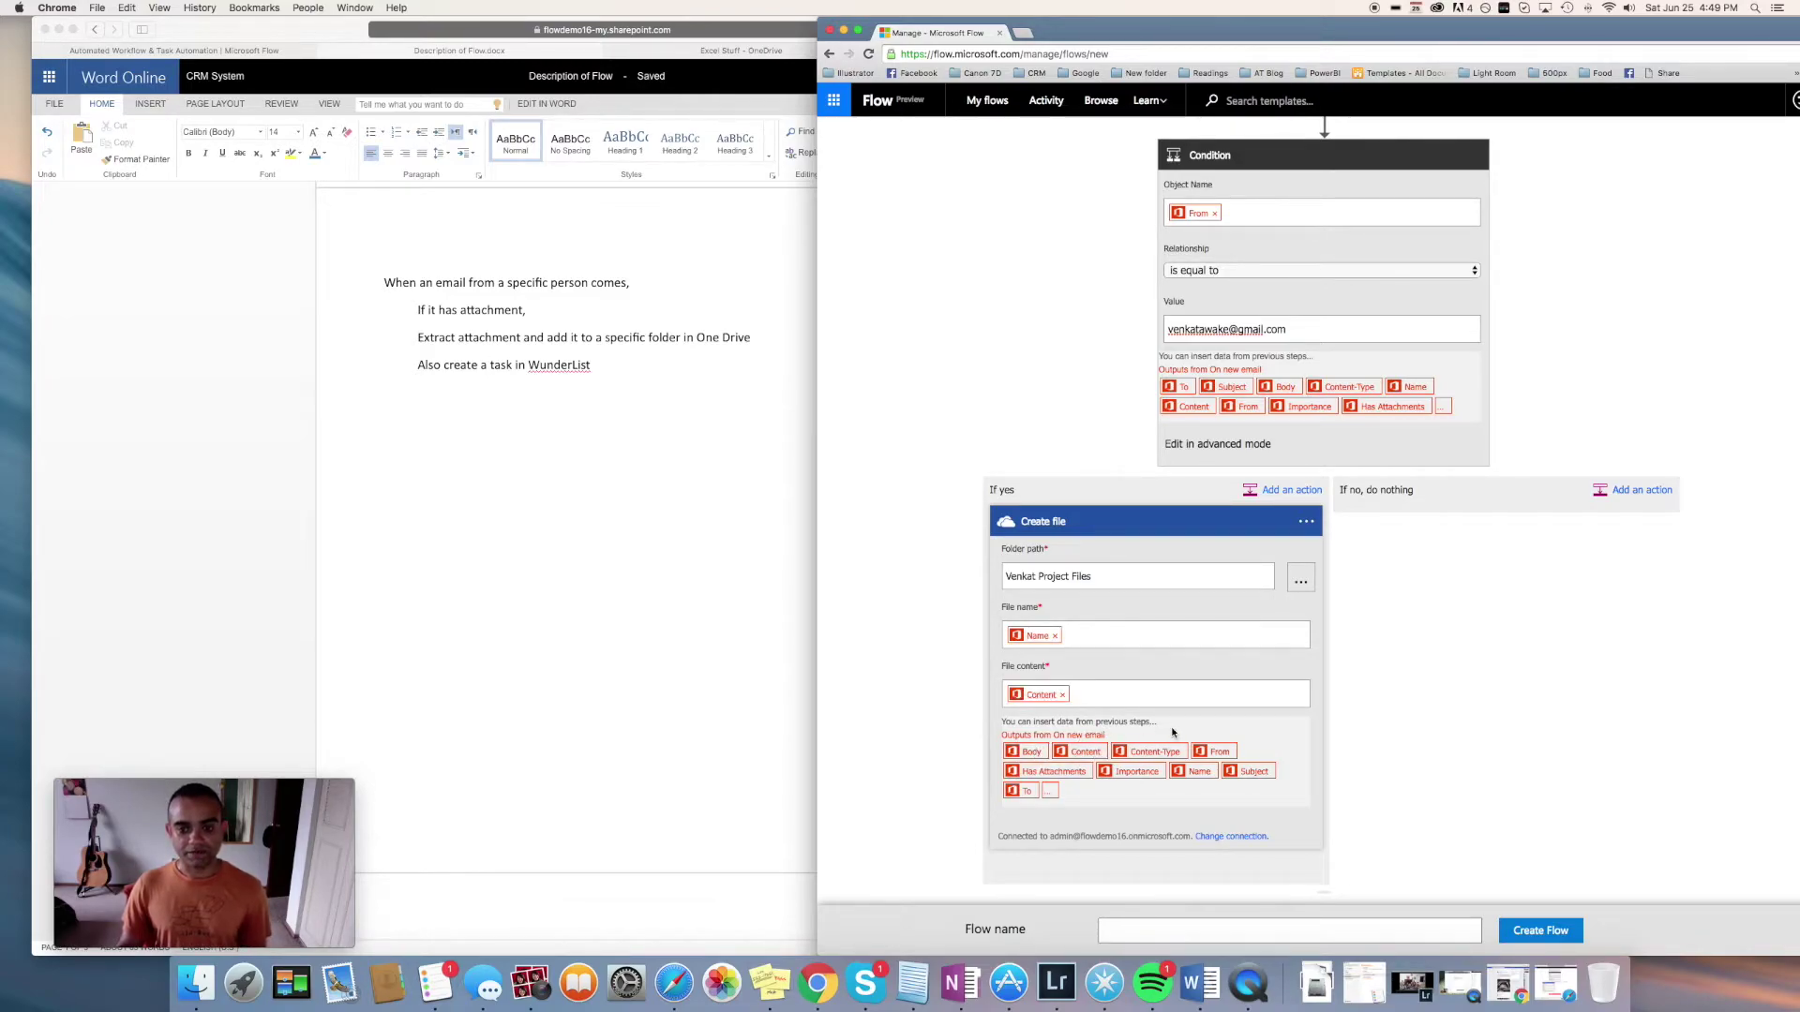
{"action": "scroll", "coordinate": [1413, 735], "scroll_direction": "down", "scroll_amount": 1}
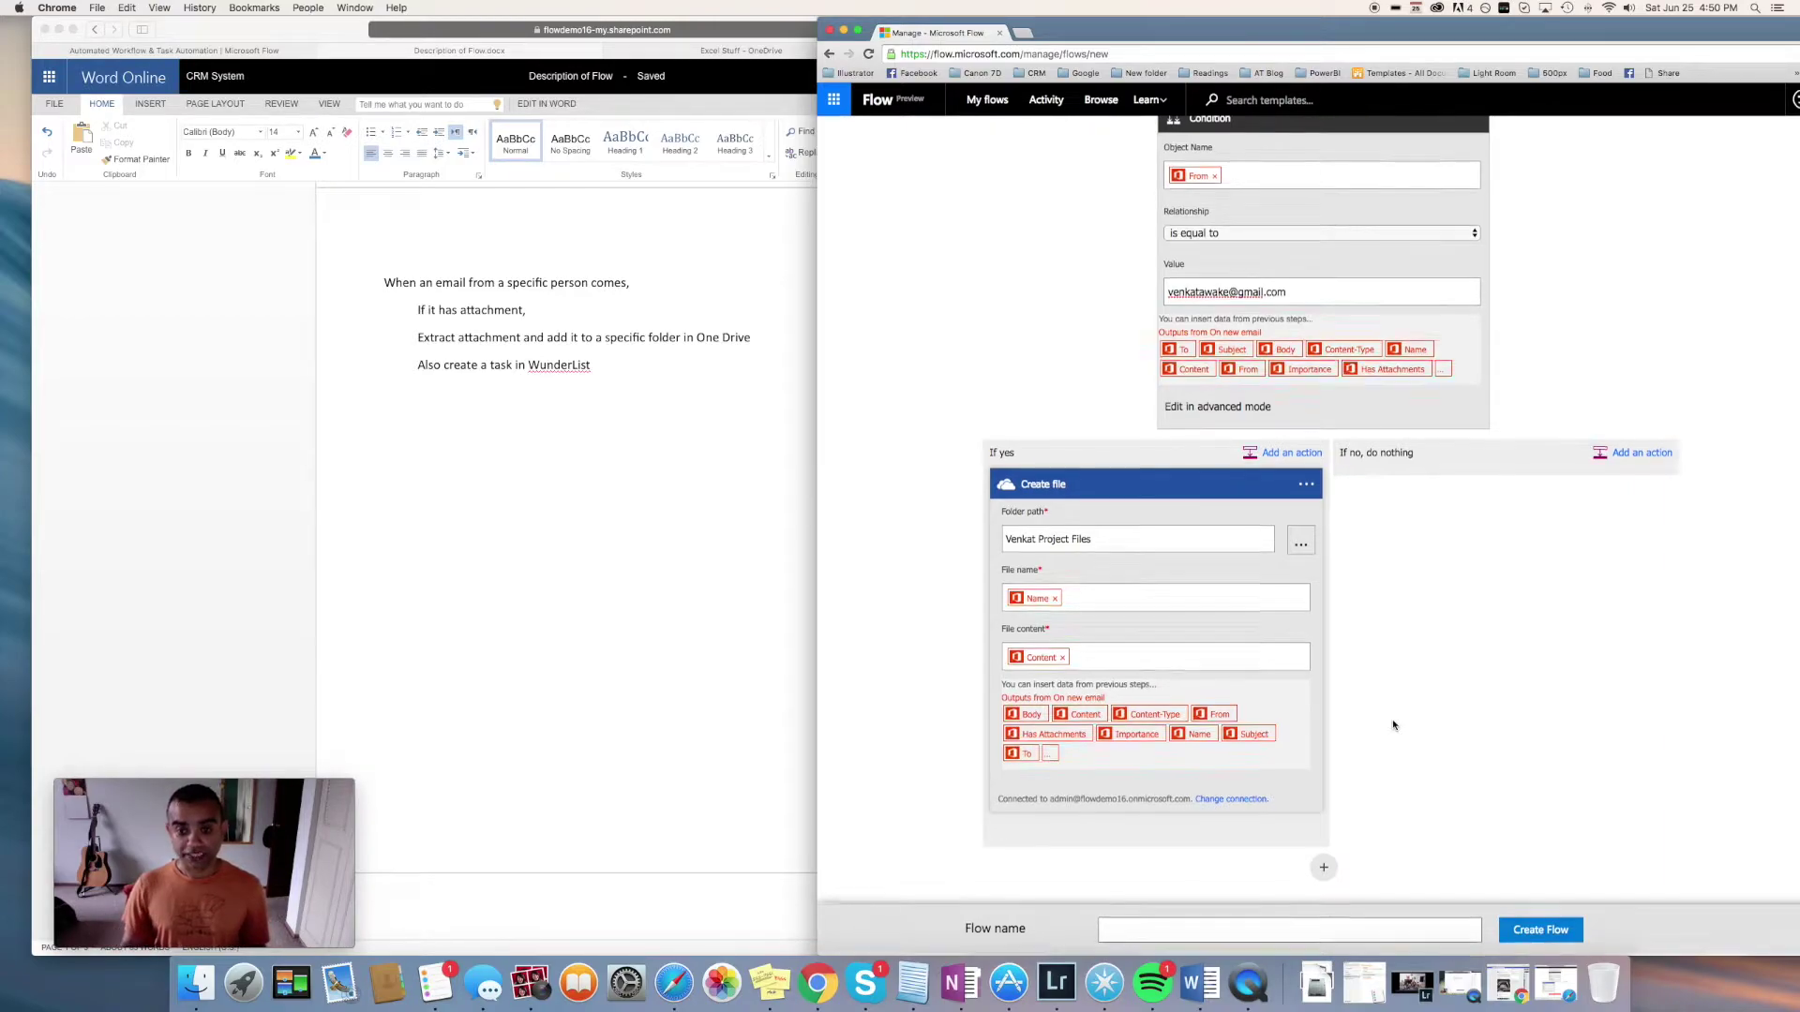
Add a Wunderlist Create a task action after the Create file step
{"action": "left_click", "coordinate": [1322, 873]}
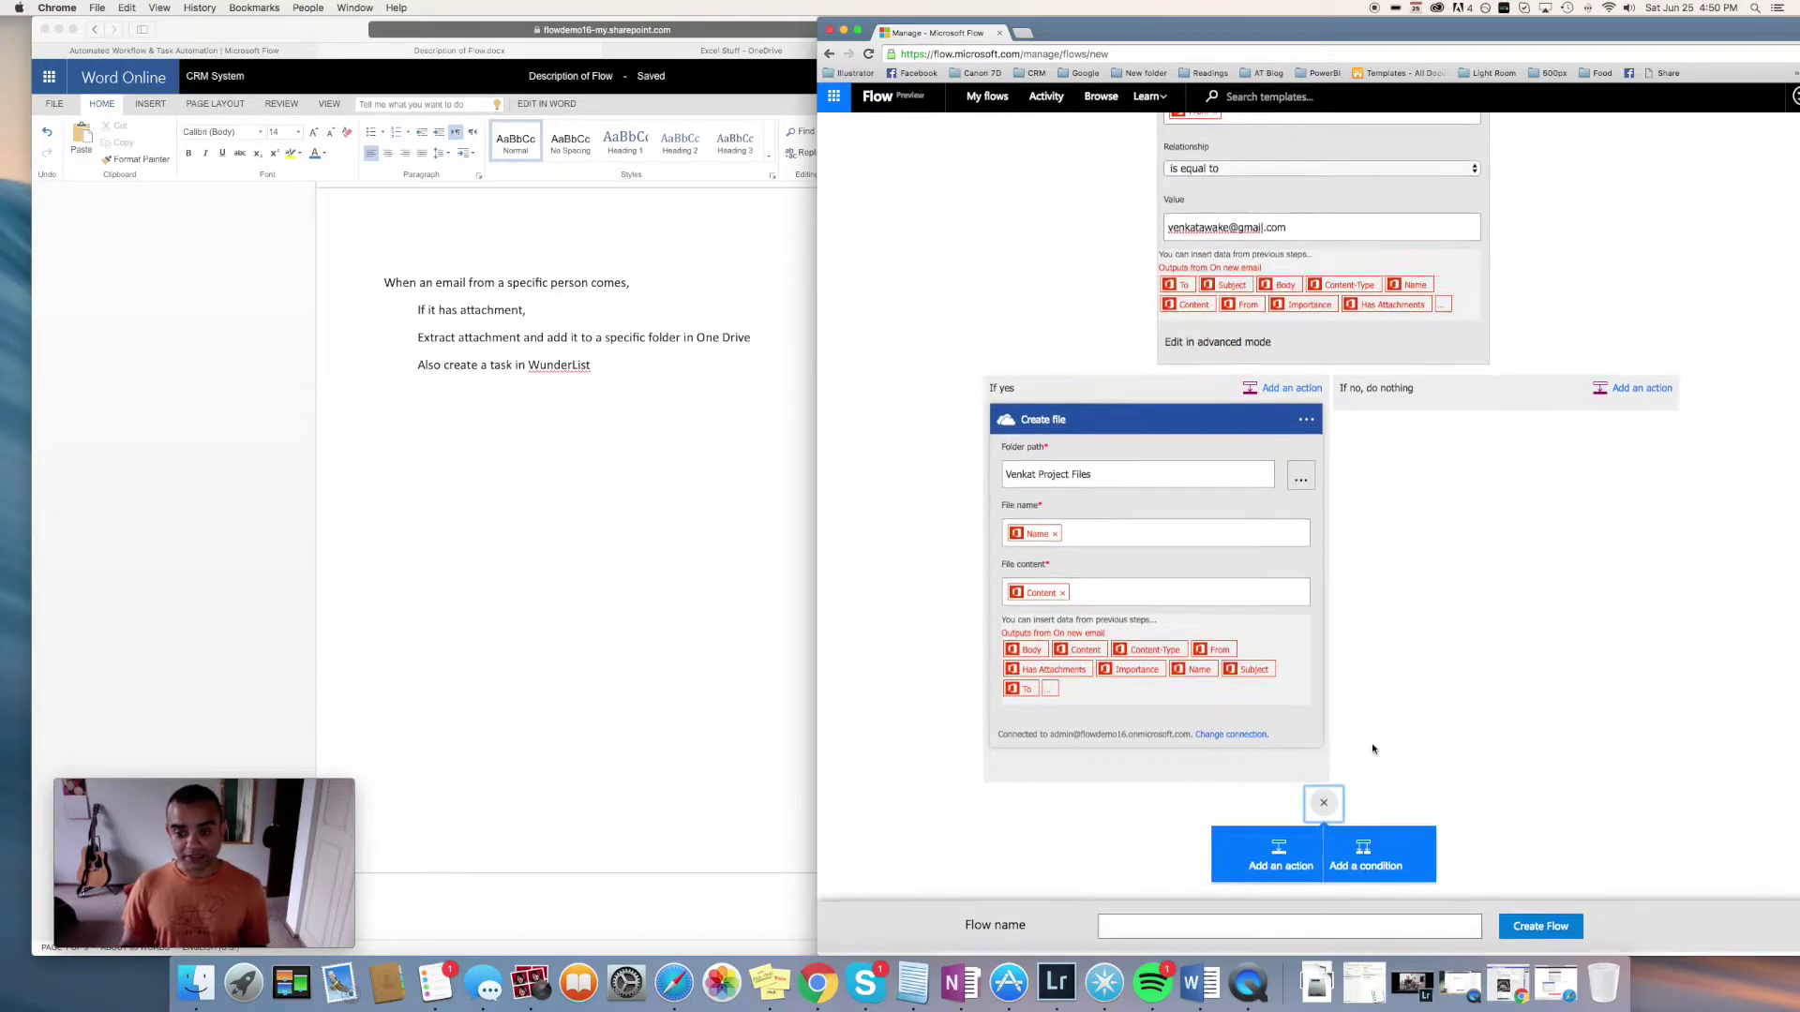
{"action": "left_click", "coordinate": [1296, 863]}
{"action": "scroll", "coordinate": [1372, 673], "scroll_direction": "down", "scroll_amount": 4}
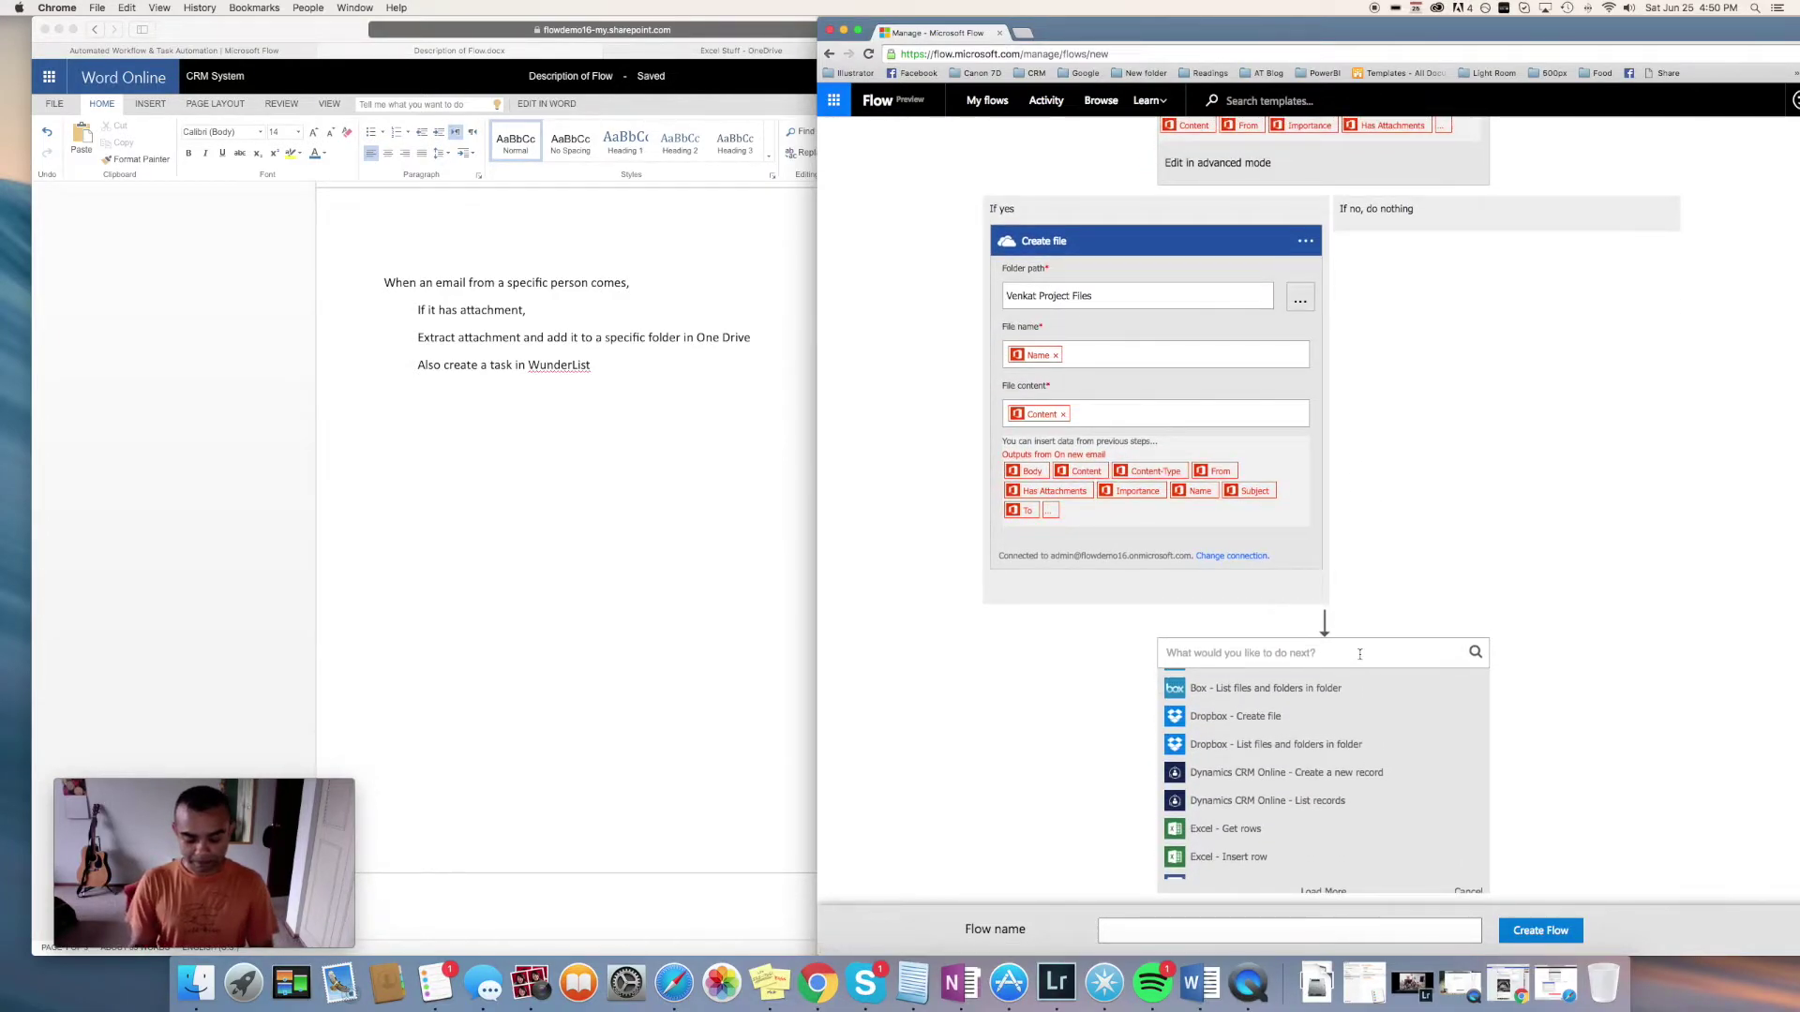
{"action": "type", "text": "create a"}
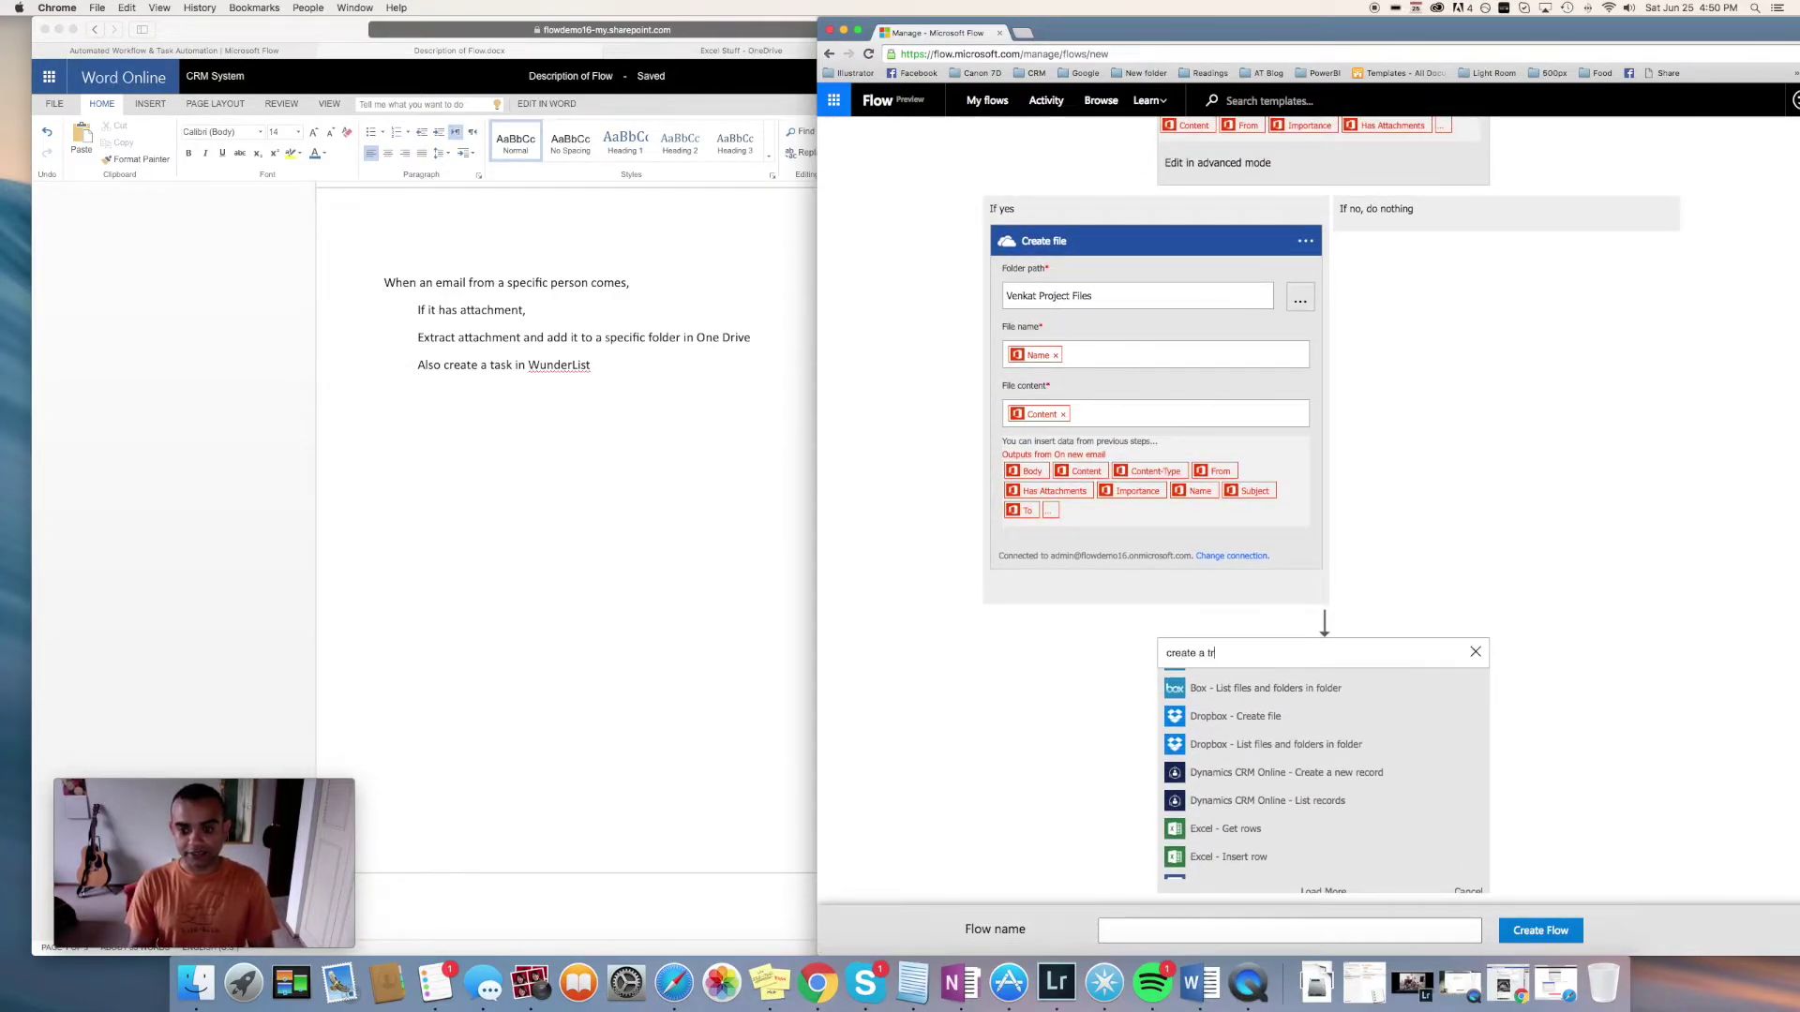
{"action": "type", "text": " tas"}
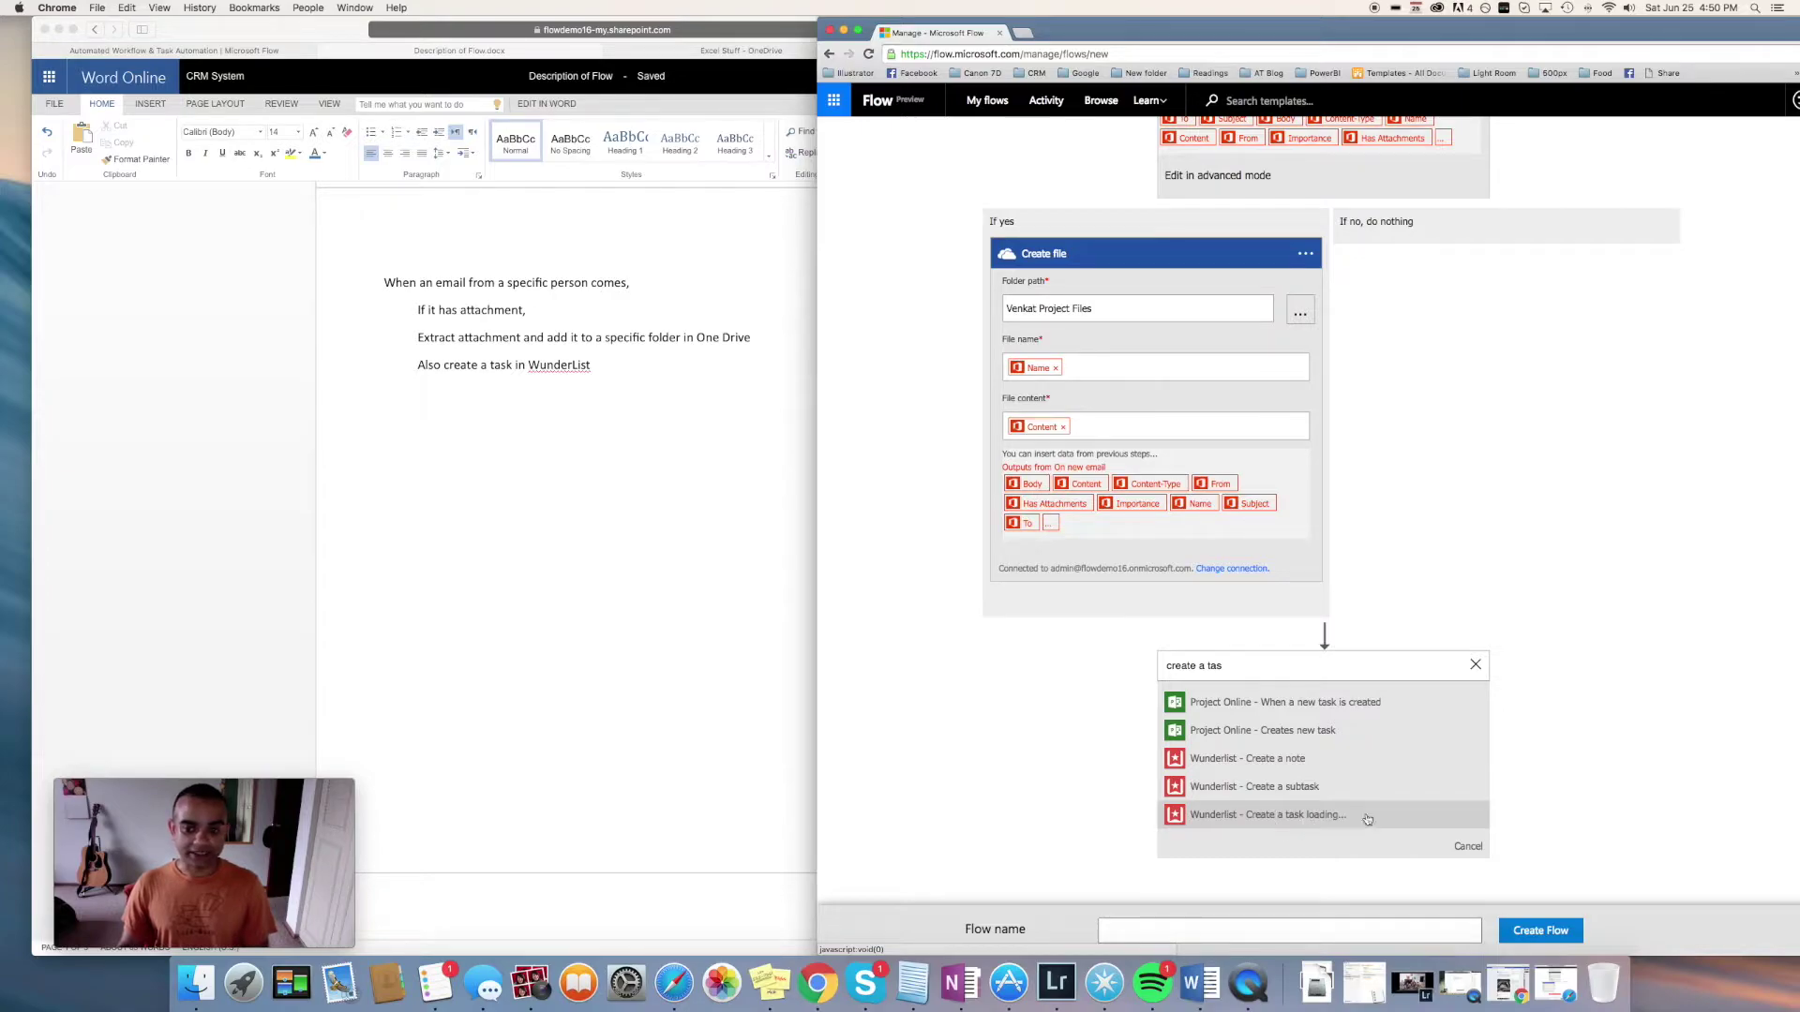
{"action": "left_click", "coordinate": [1295, 815]}
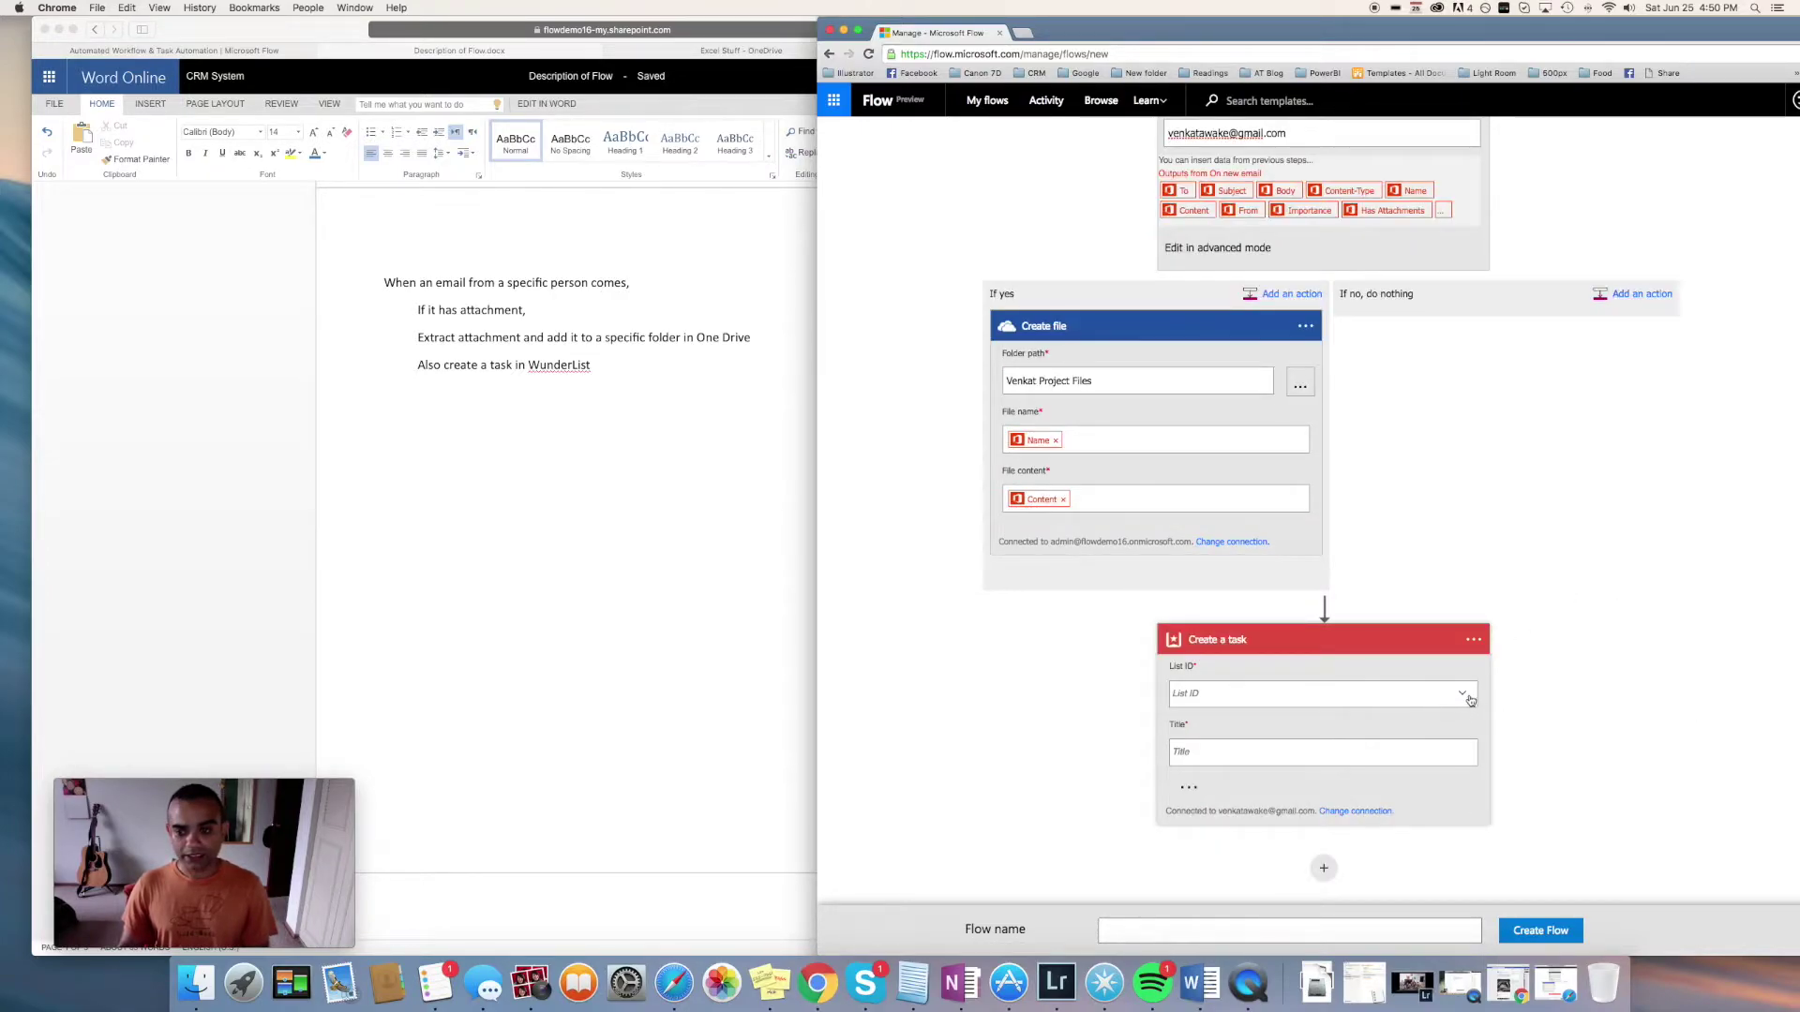
Set the task's list to Work and title to 'New task from:' plus the From token
{"action": "left_click", "coordinate": [1468, 699]}
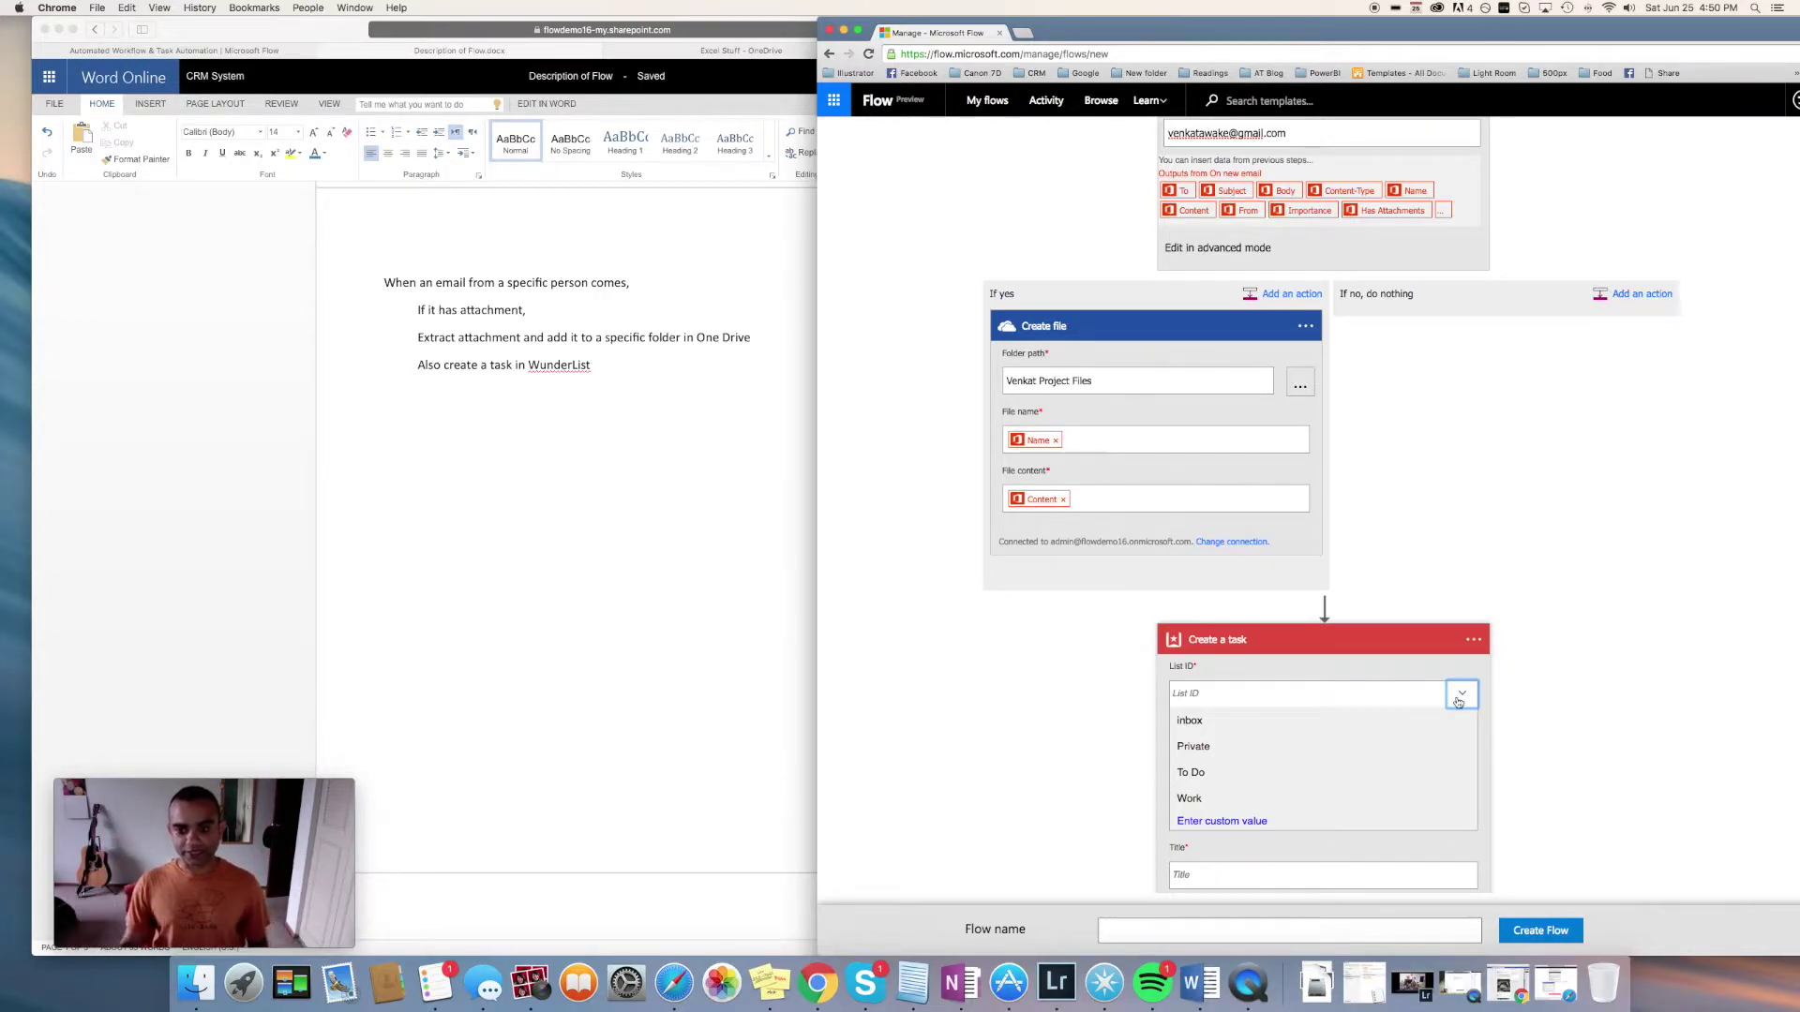
{"action": "left_click", "coordinate": [1215, 800]}
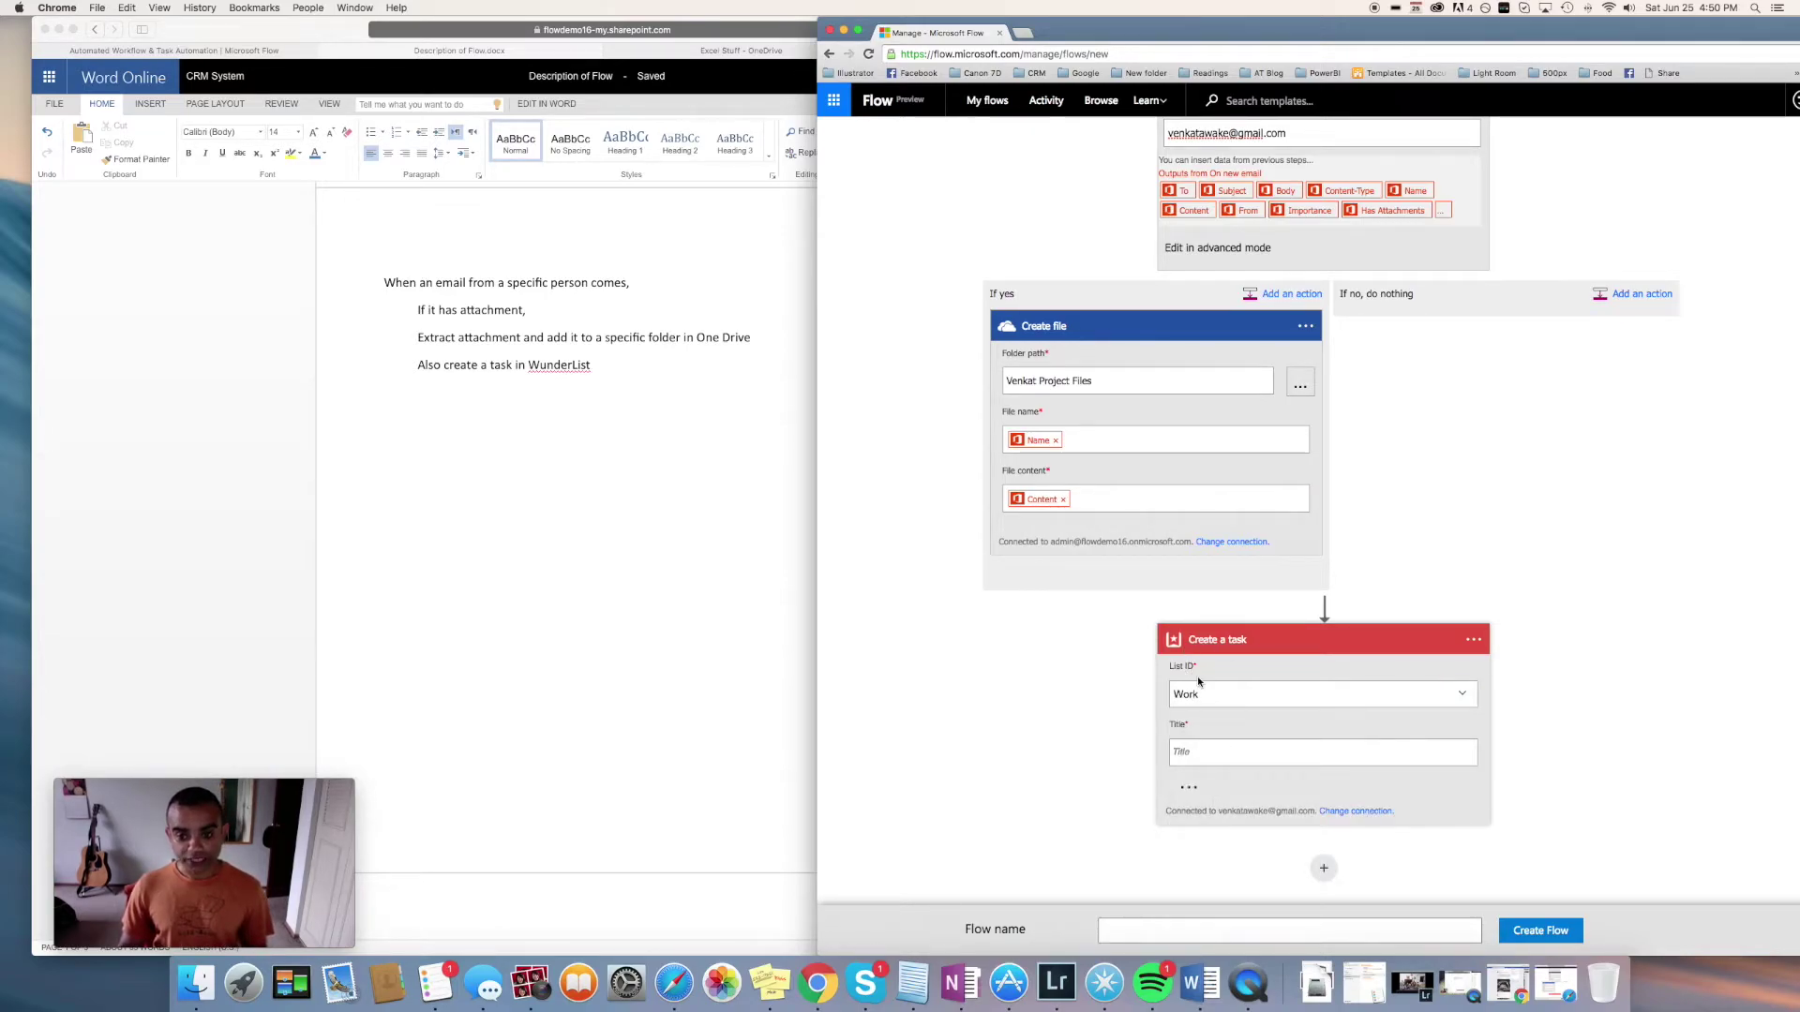
{"action": "left_click", "coordinate": [1328, 756]}
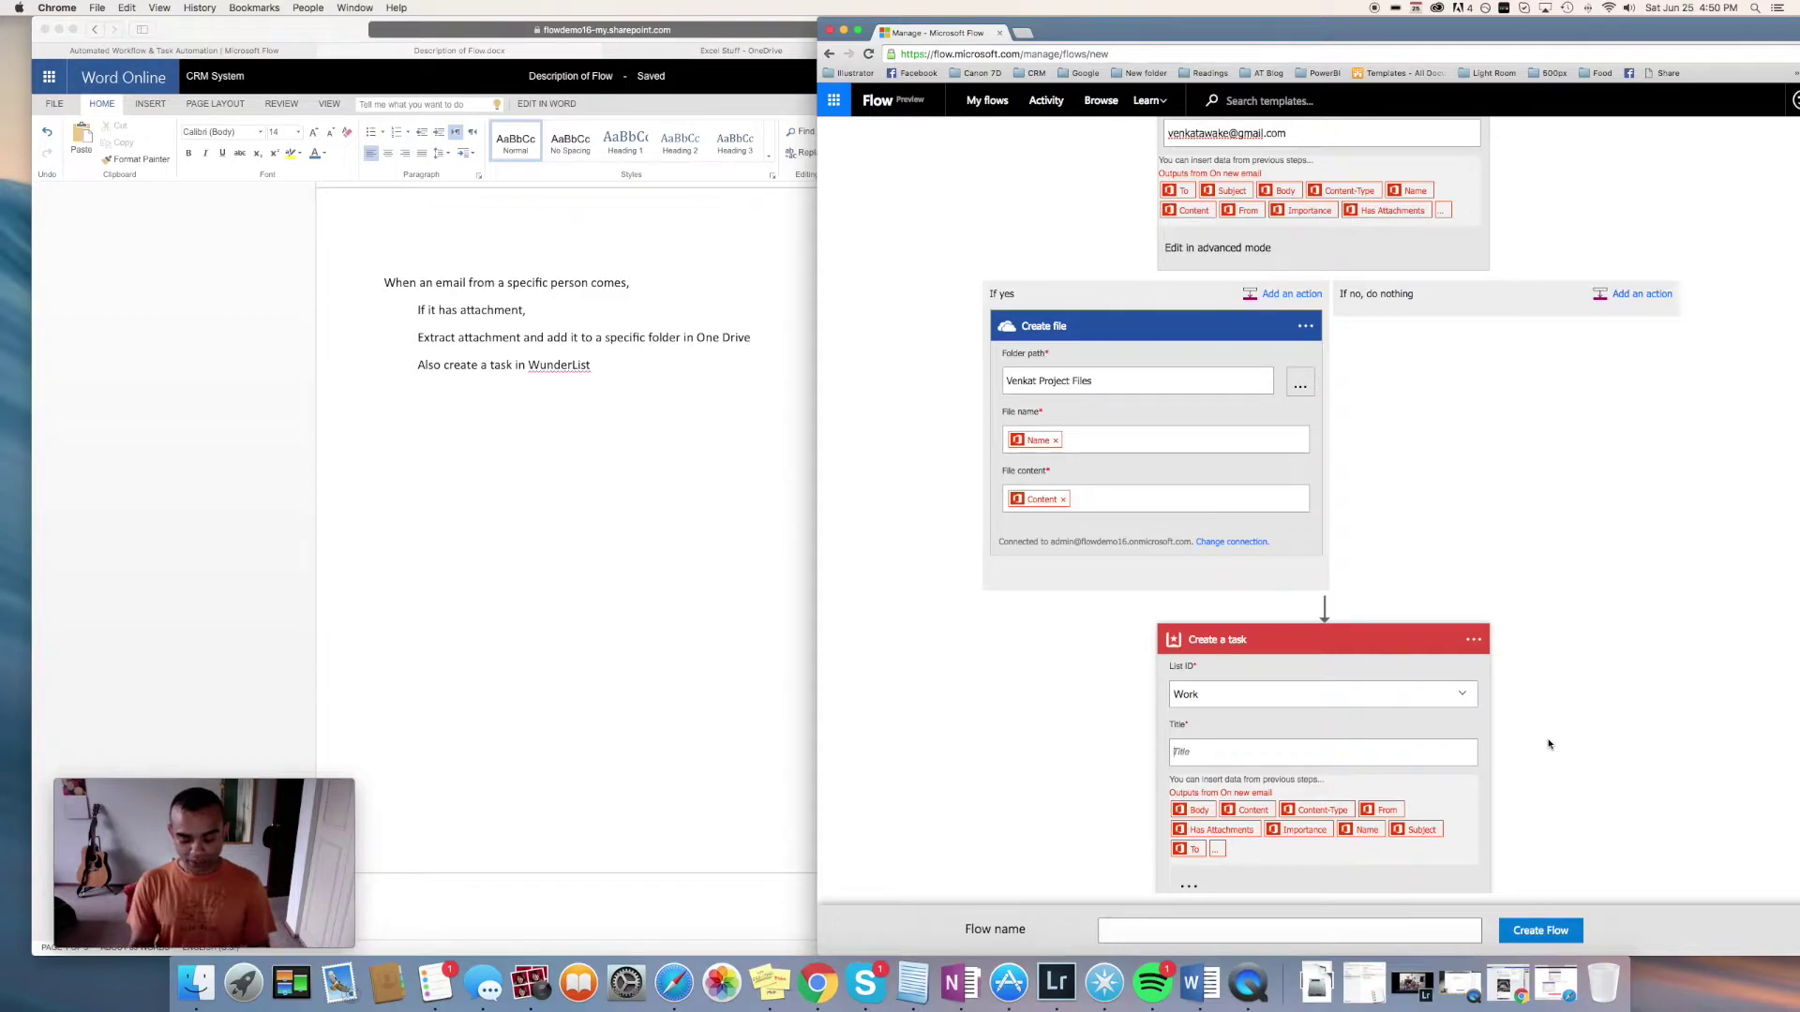
{"action": "type", "text": "New"}
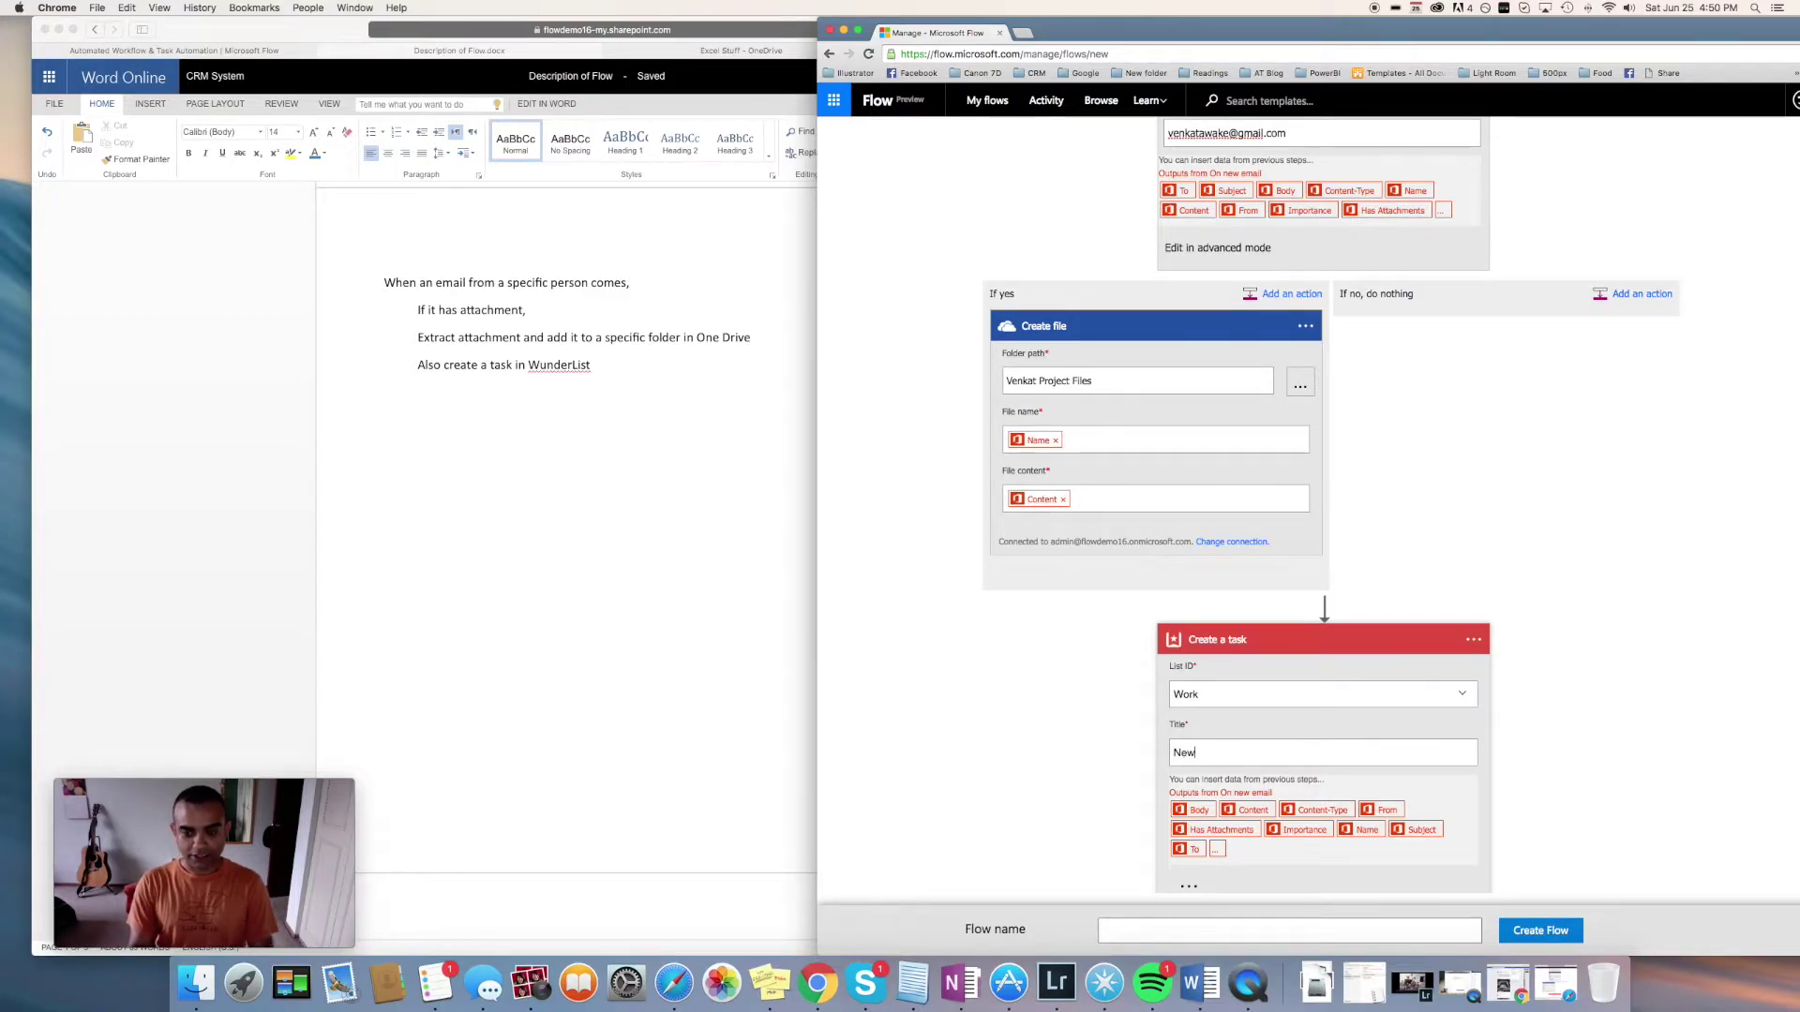
{"action": "type", "text": " task from"}
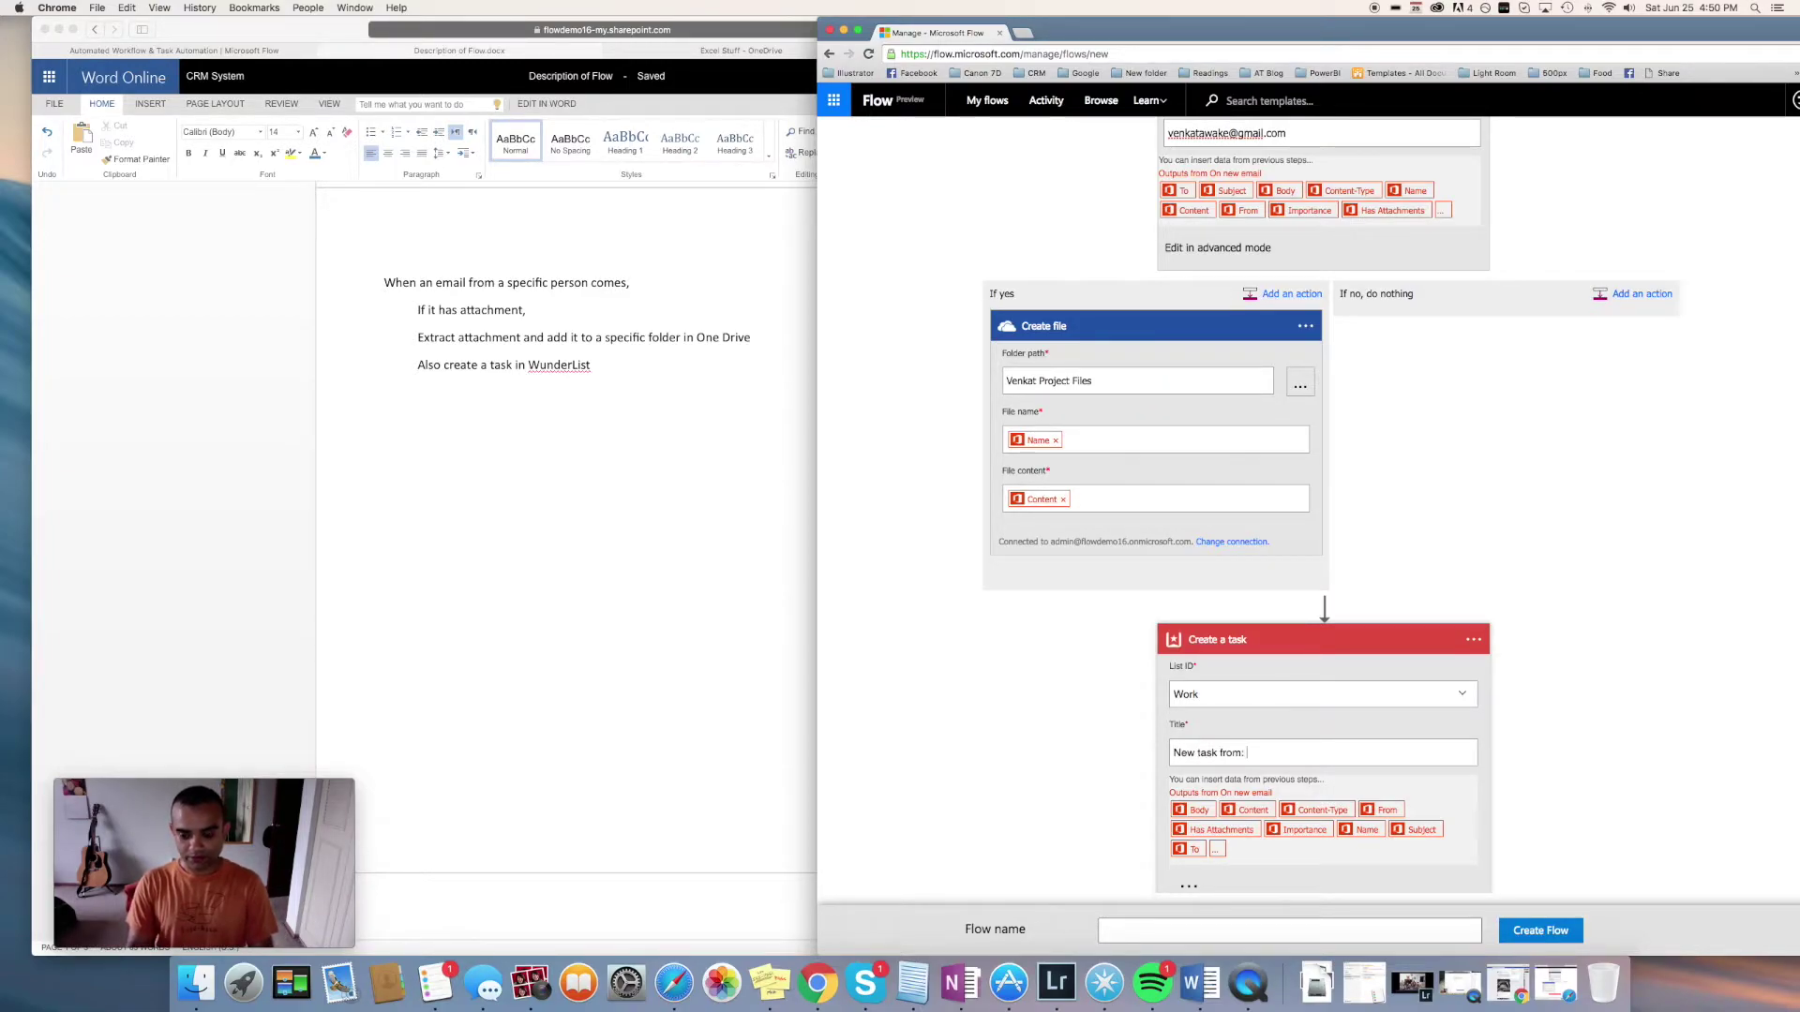
{"action": "type", "text": ":"}
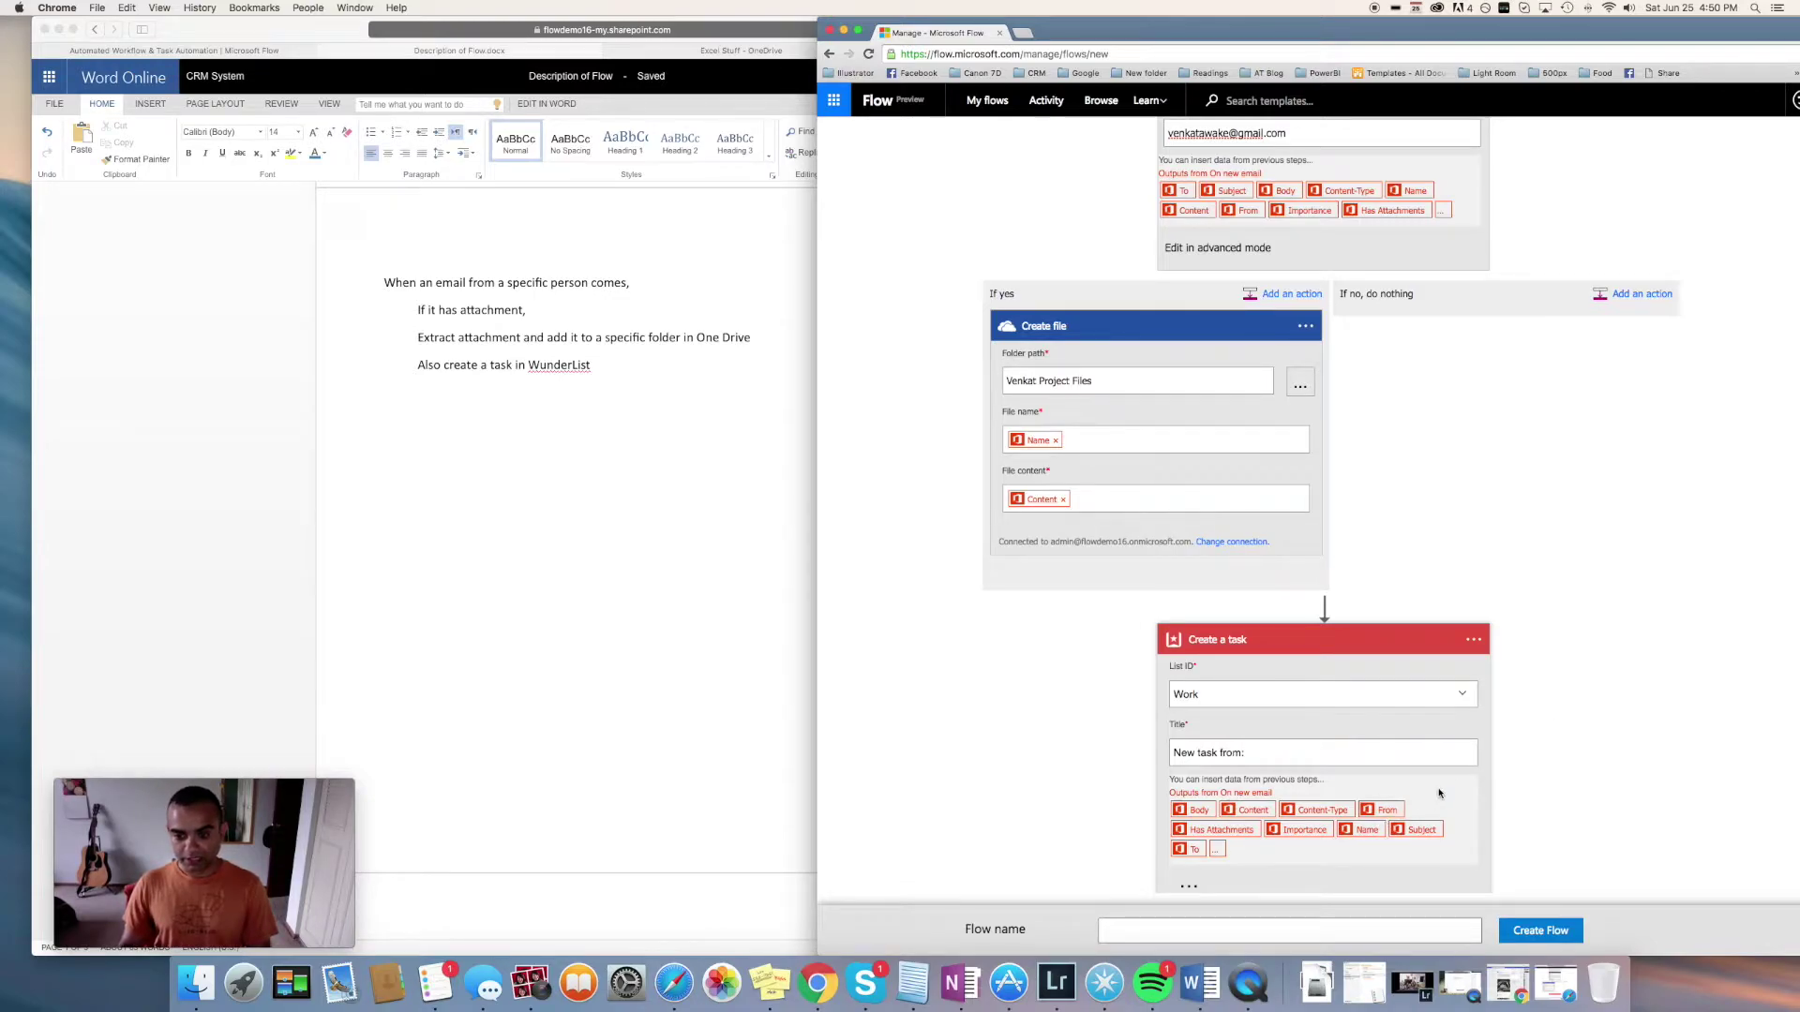
{"action": "scroll", "coordinate": [1443, 784], "scroll_direction": "down", "scroll_amount": 2}
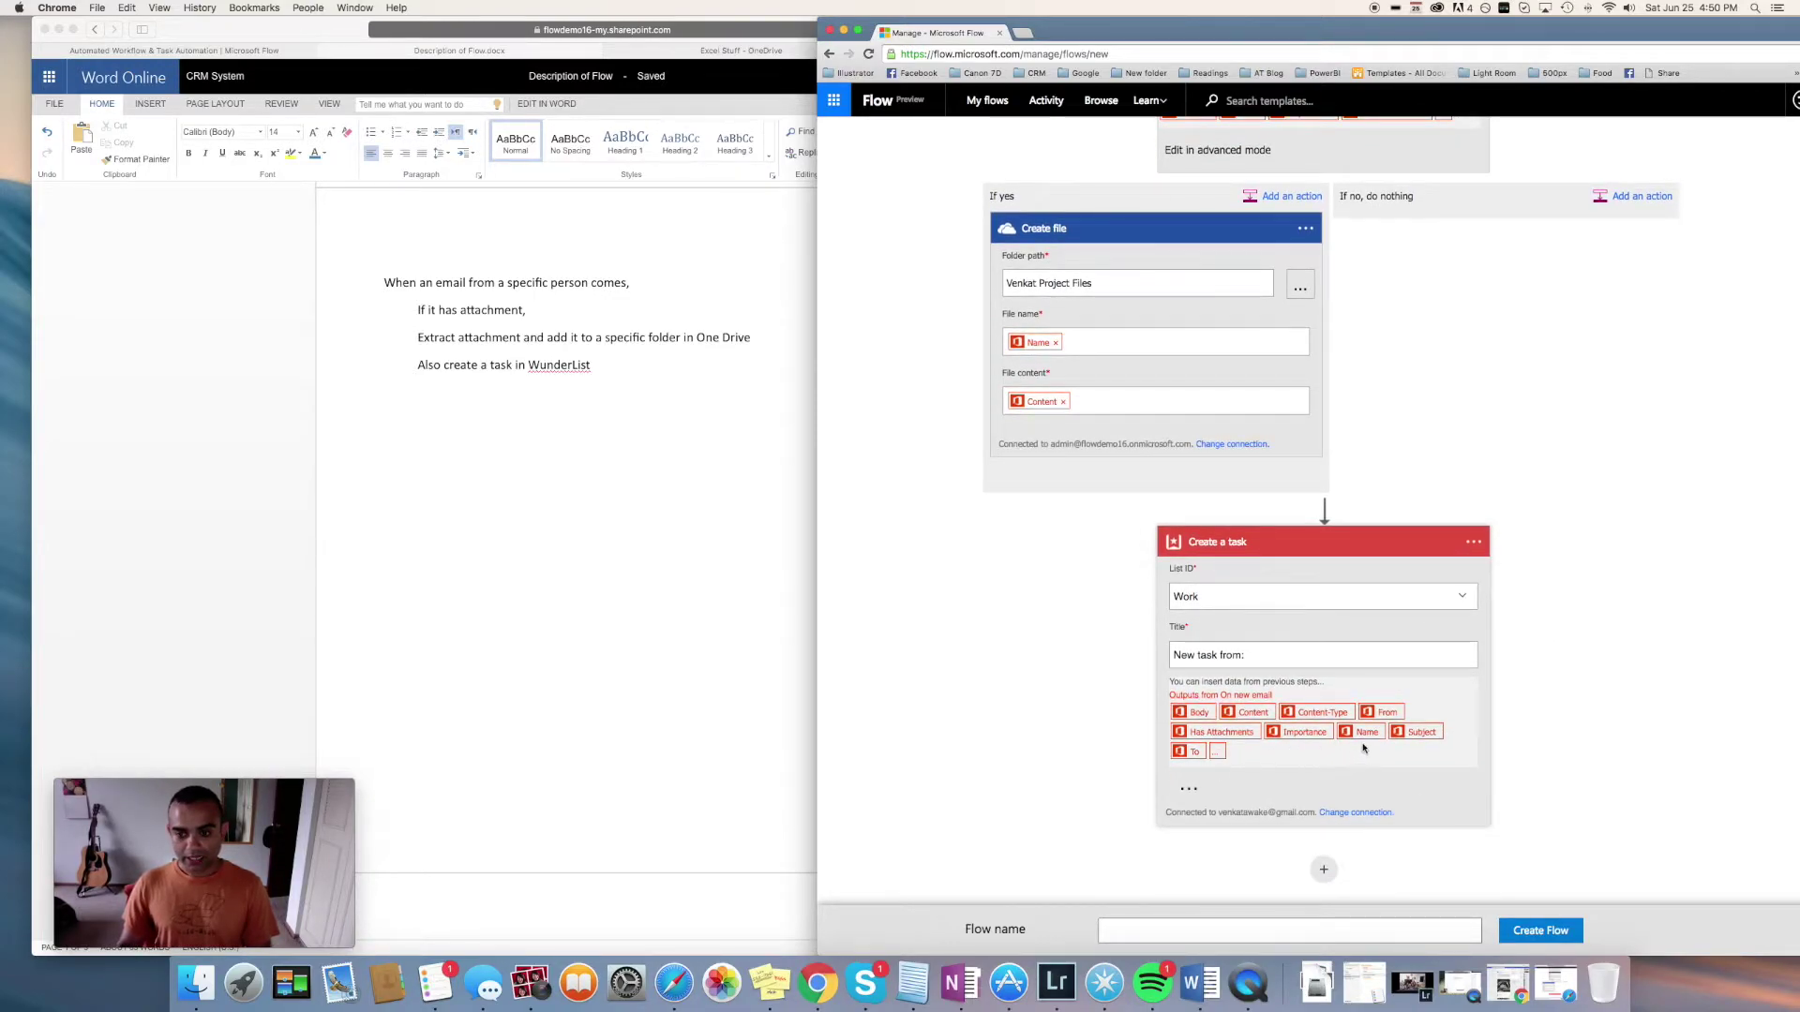
{"action": "left_click", "coordinate": [1385, 712]}
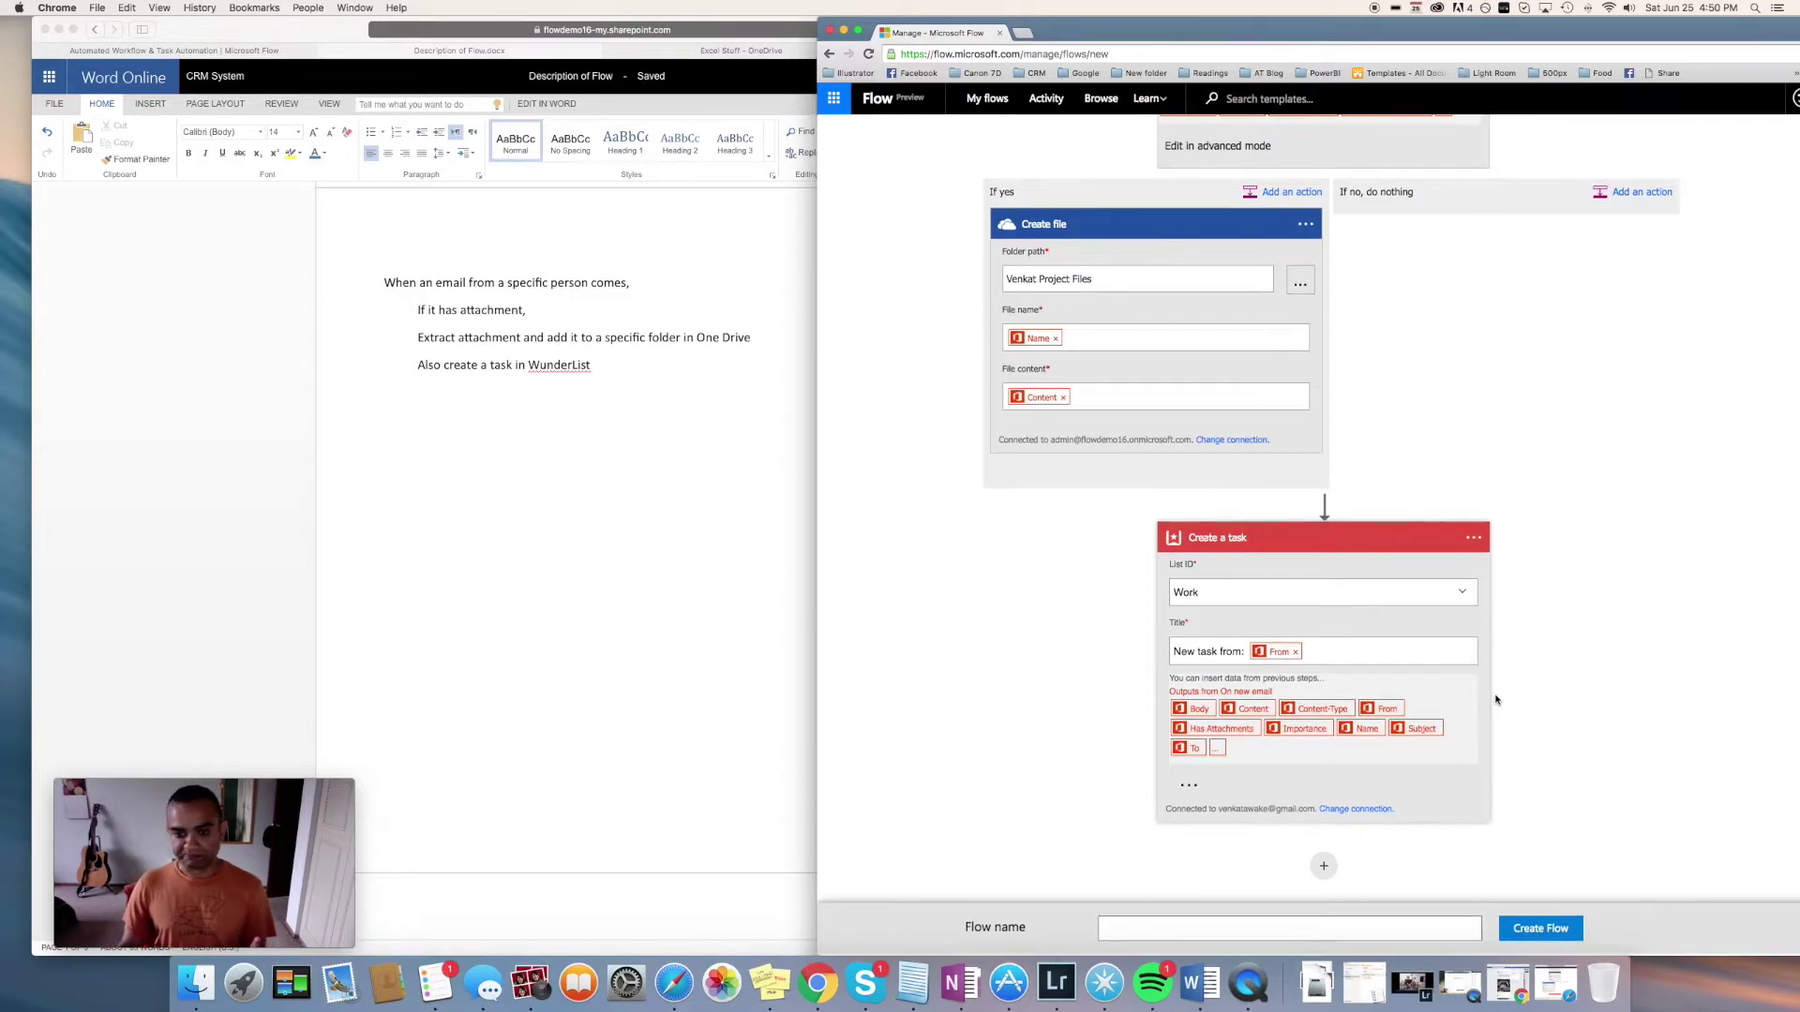
{"action": "scroll", "coordinate": [1654, 709], "scroll_direction": "up", "scroll_amount": 5}
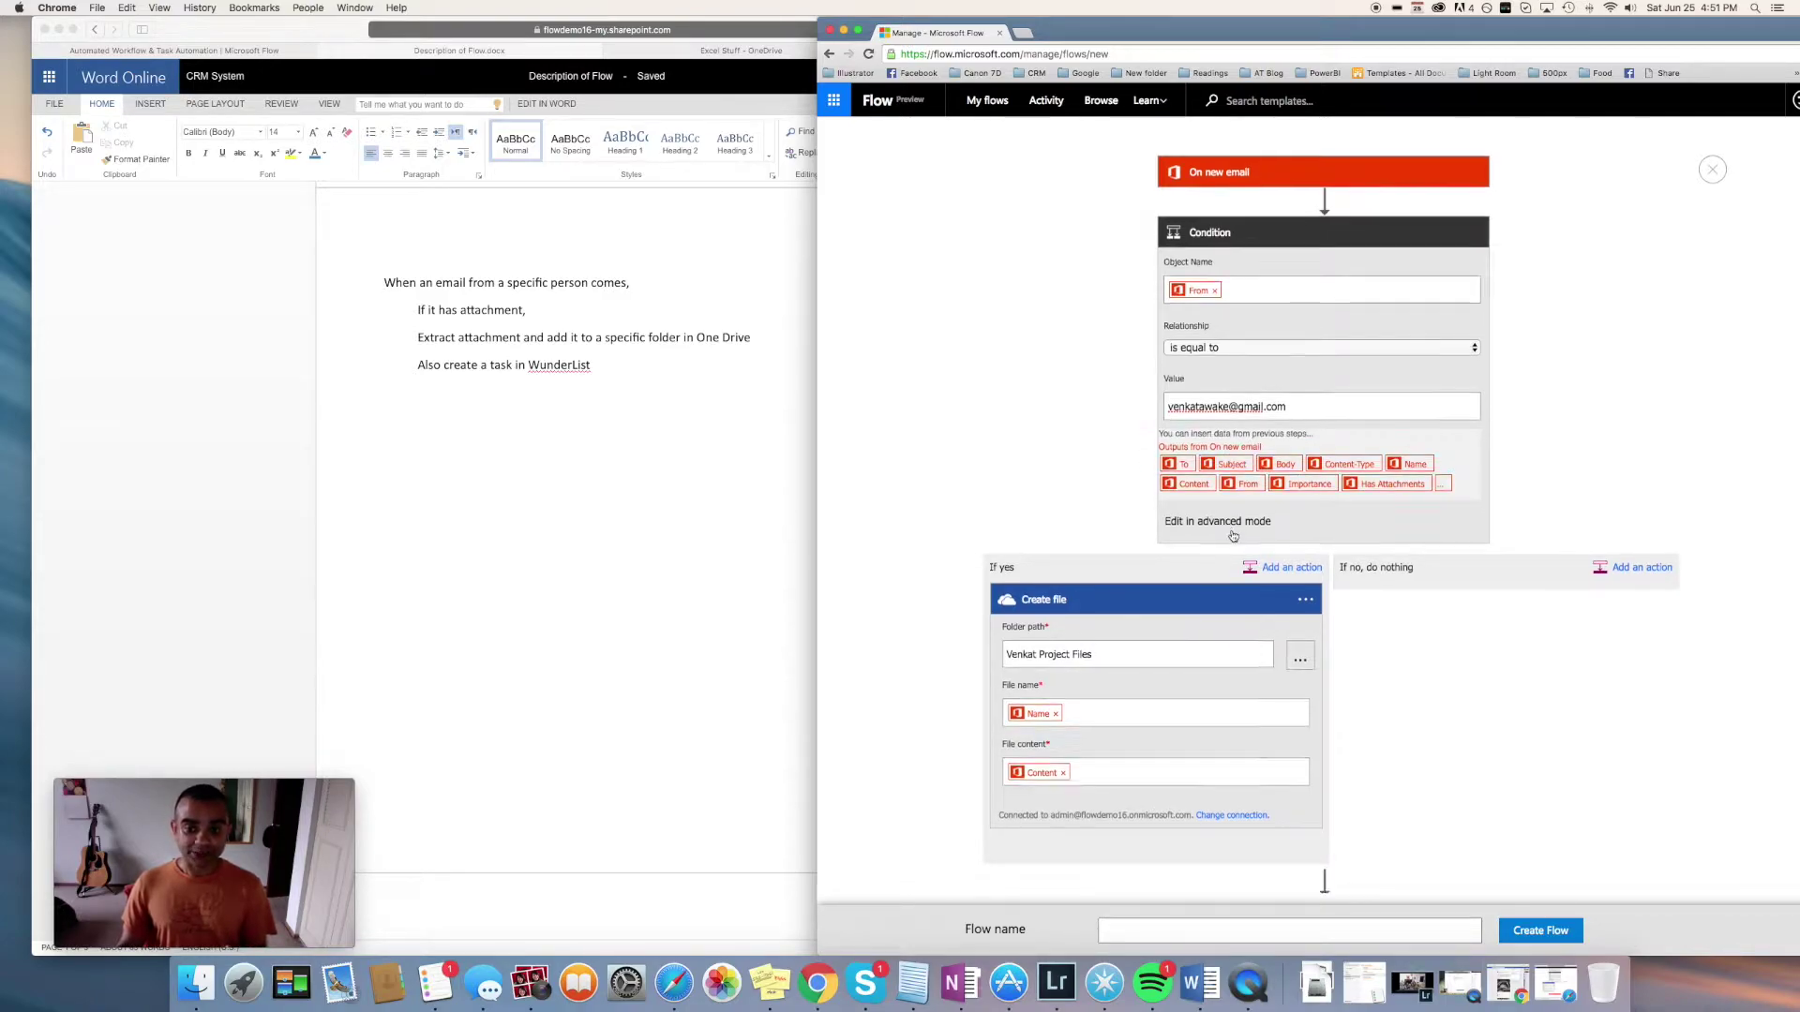
{"action": "scroll", "coordinate": [1178, 539], "scroll_direction": "down", "scroll_amount": 3}
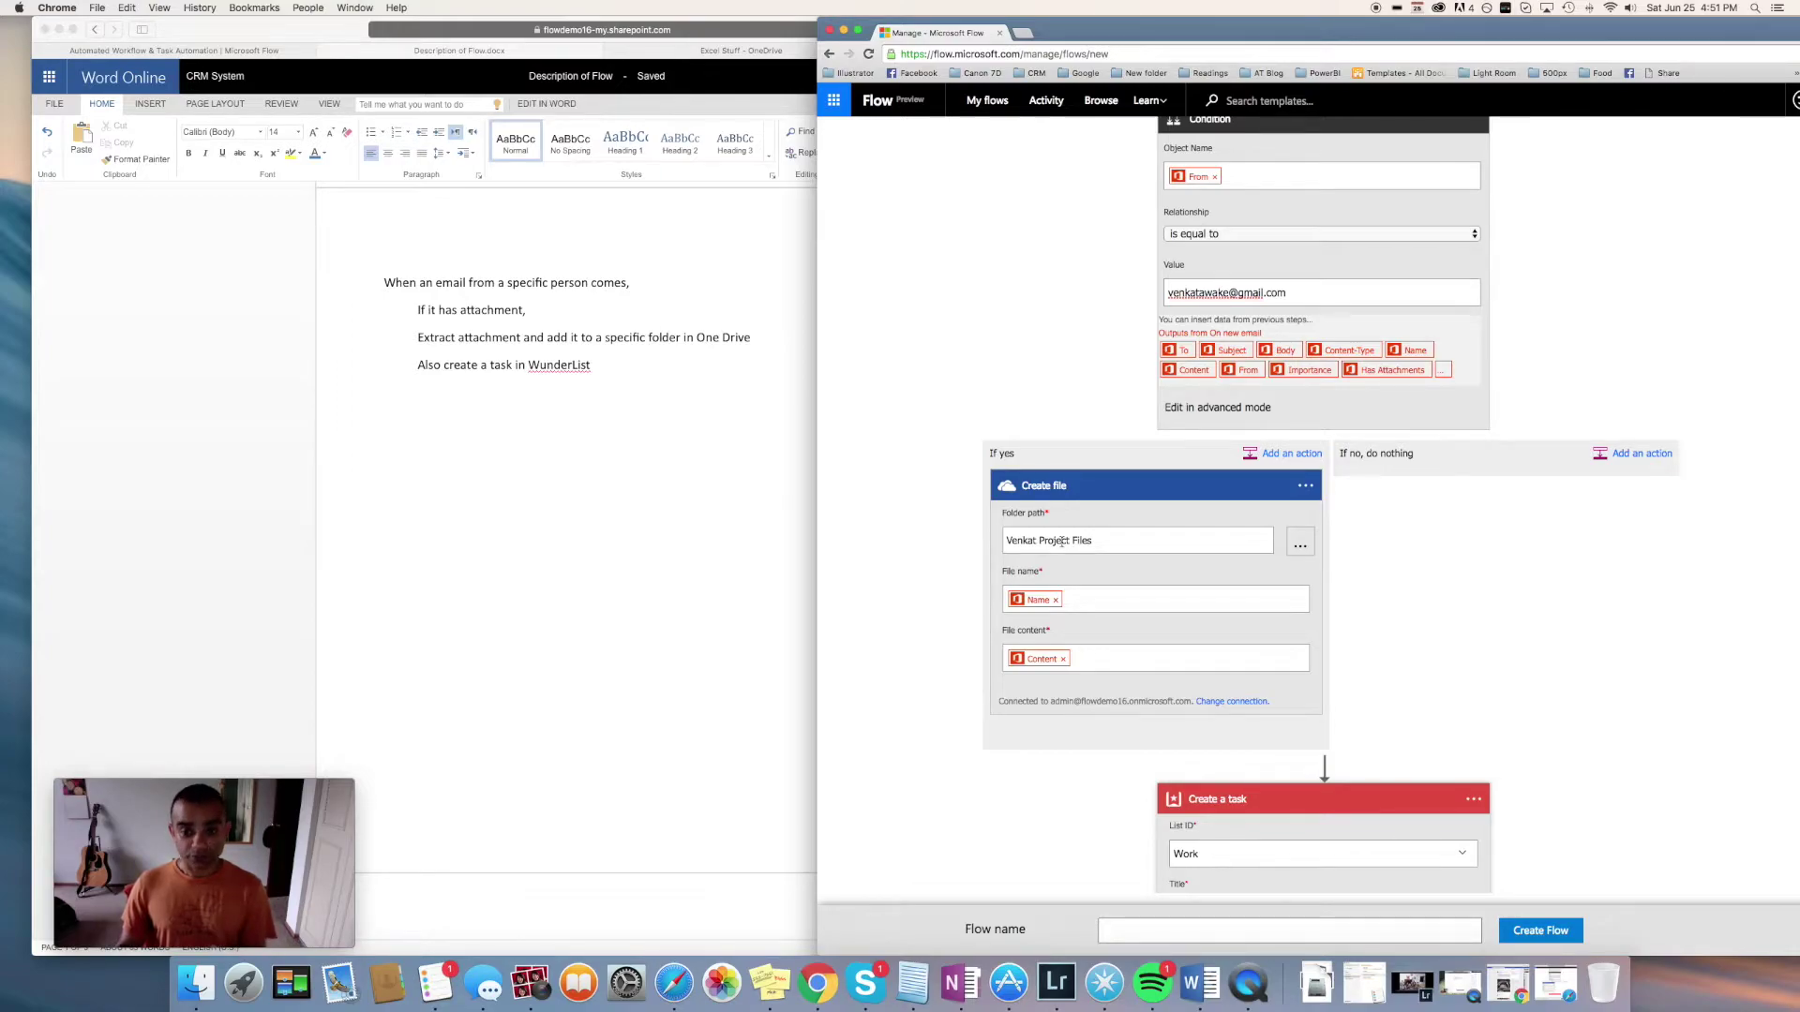
{"action": "scroll", "coordinate": [1067, 531], "scroll_direction": "down", "scroll_amount": 1}
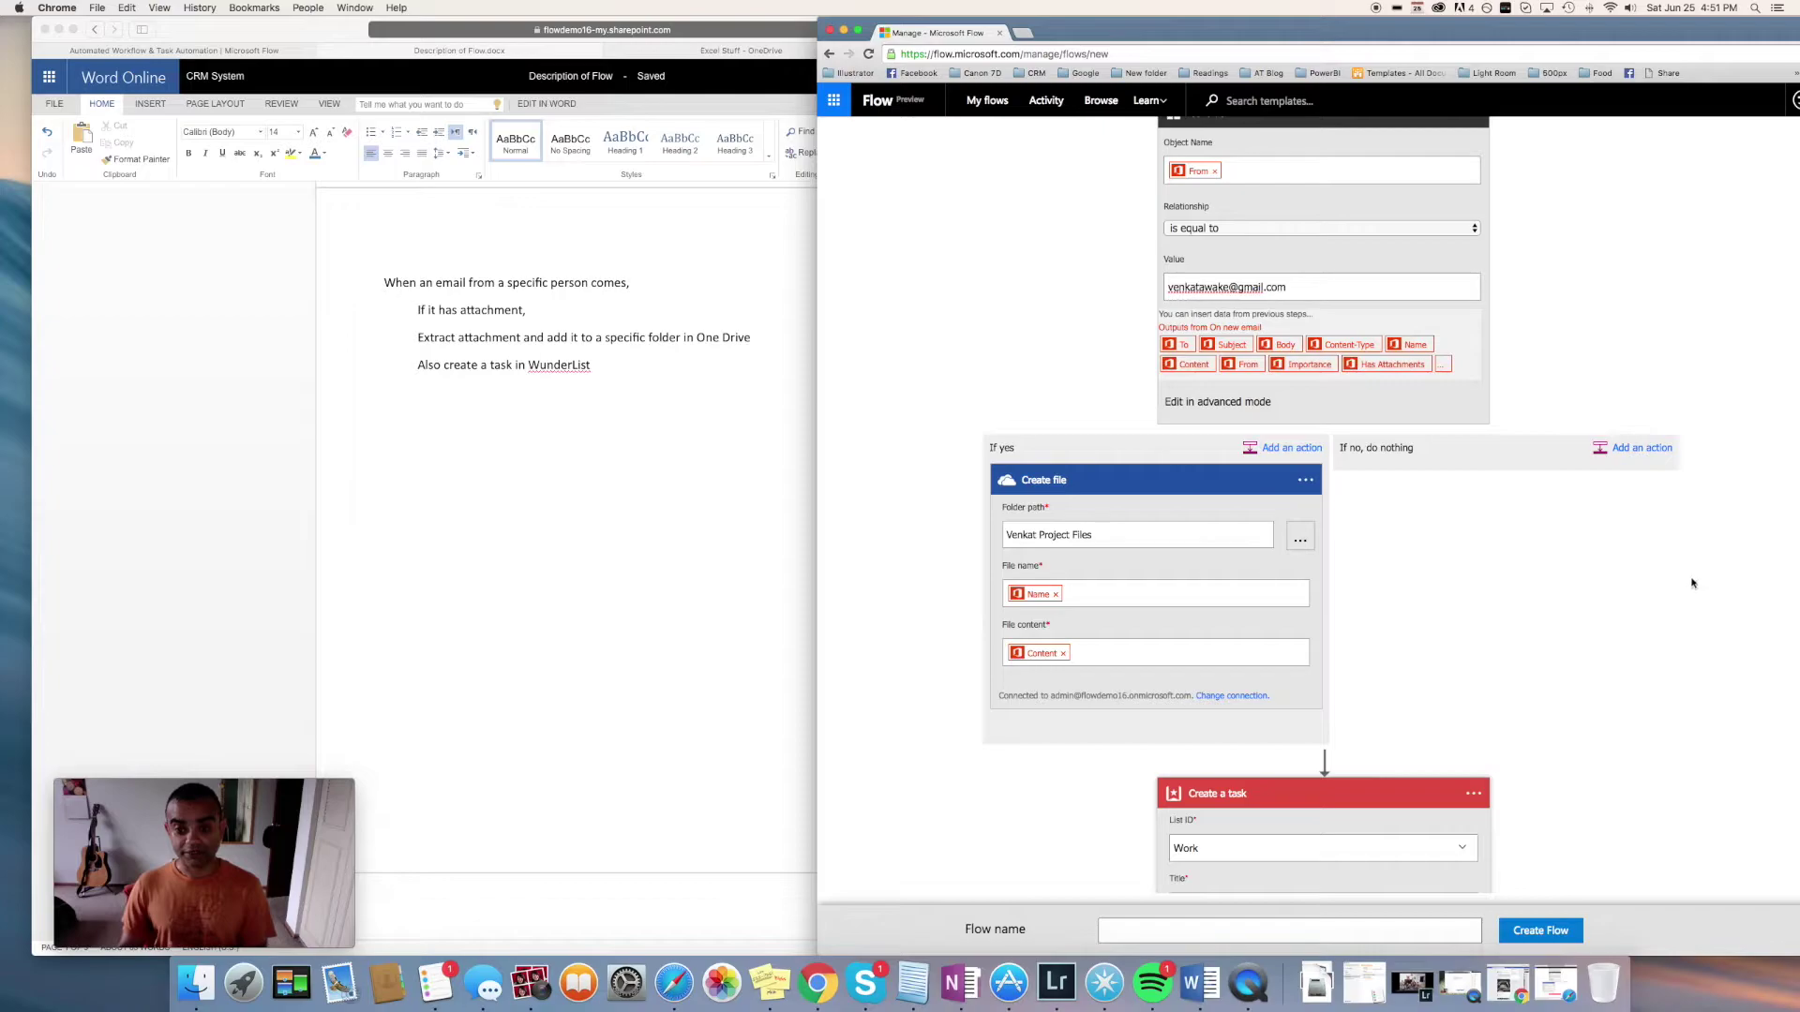
{"action": "scroll", "coordinate": [1582, 558], "scroll_direction": "down", "scroll_amount": 6}
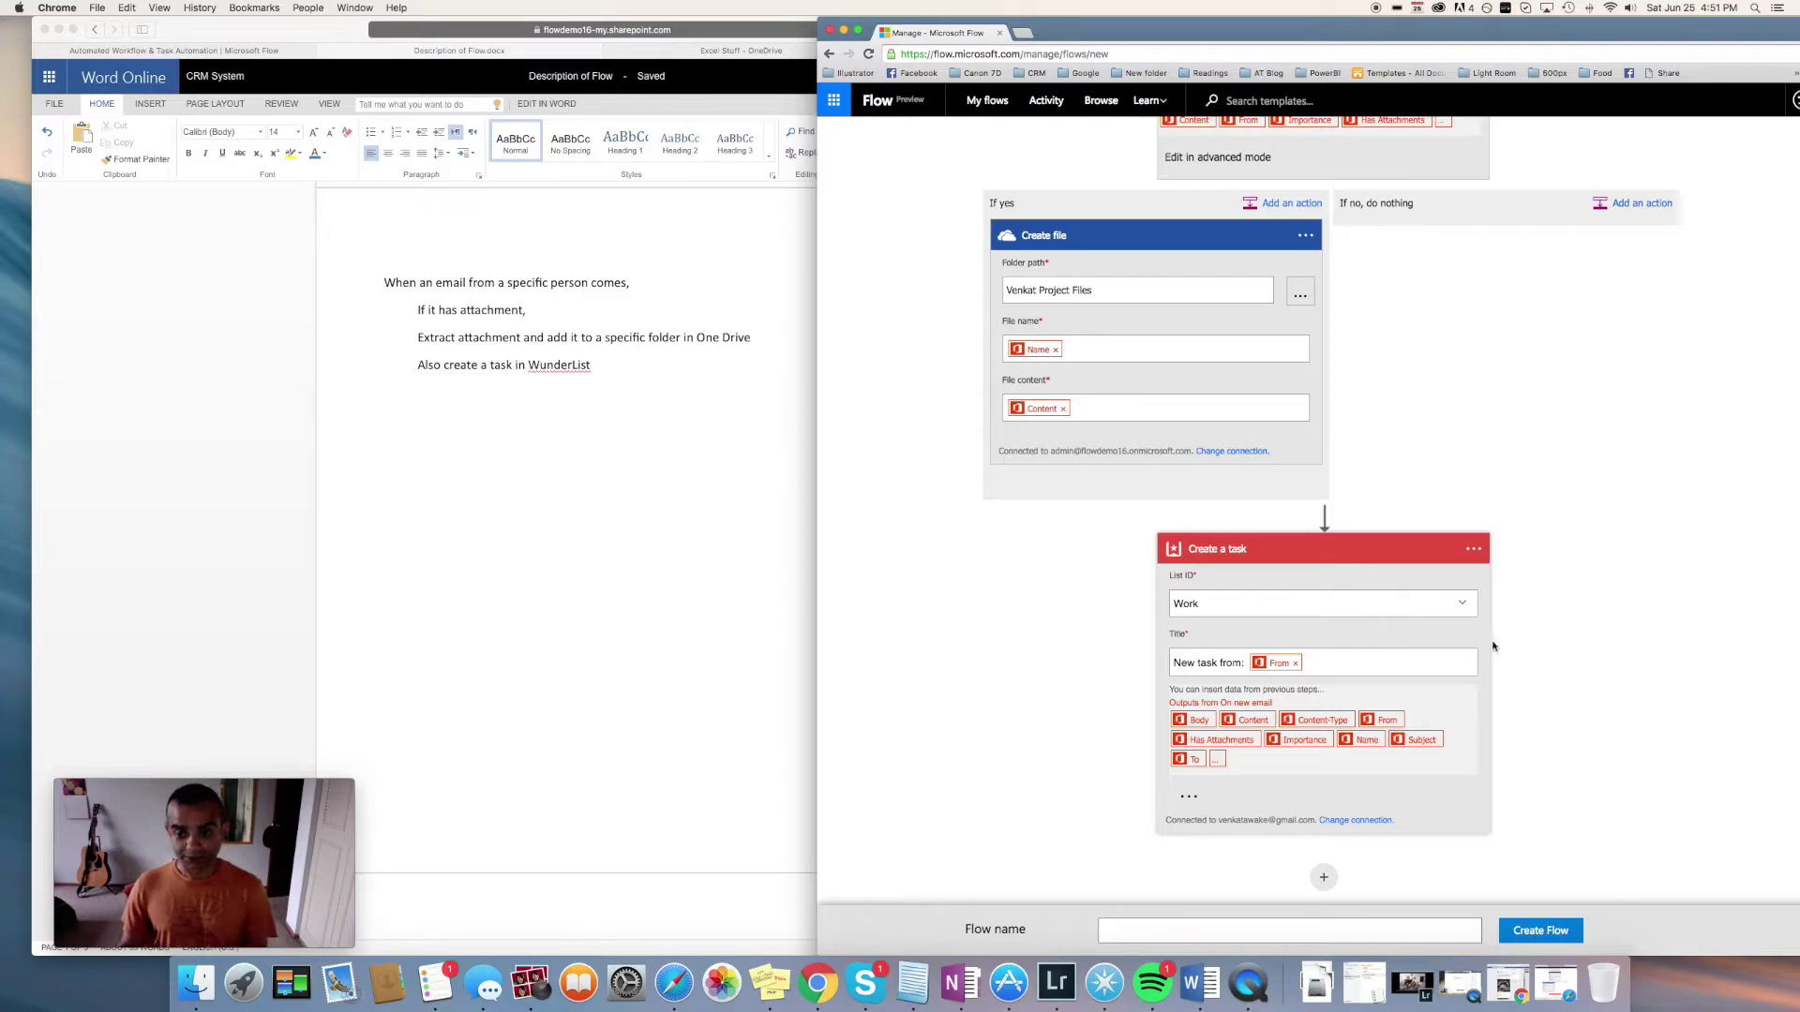
{"action": "scroll", "coordinate": [1493, 645], "scroll_direction": "down", "scroll_amount": 1}
{"action": "left_click", "coordinate": [1376, 932]}
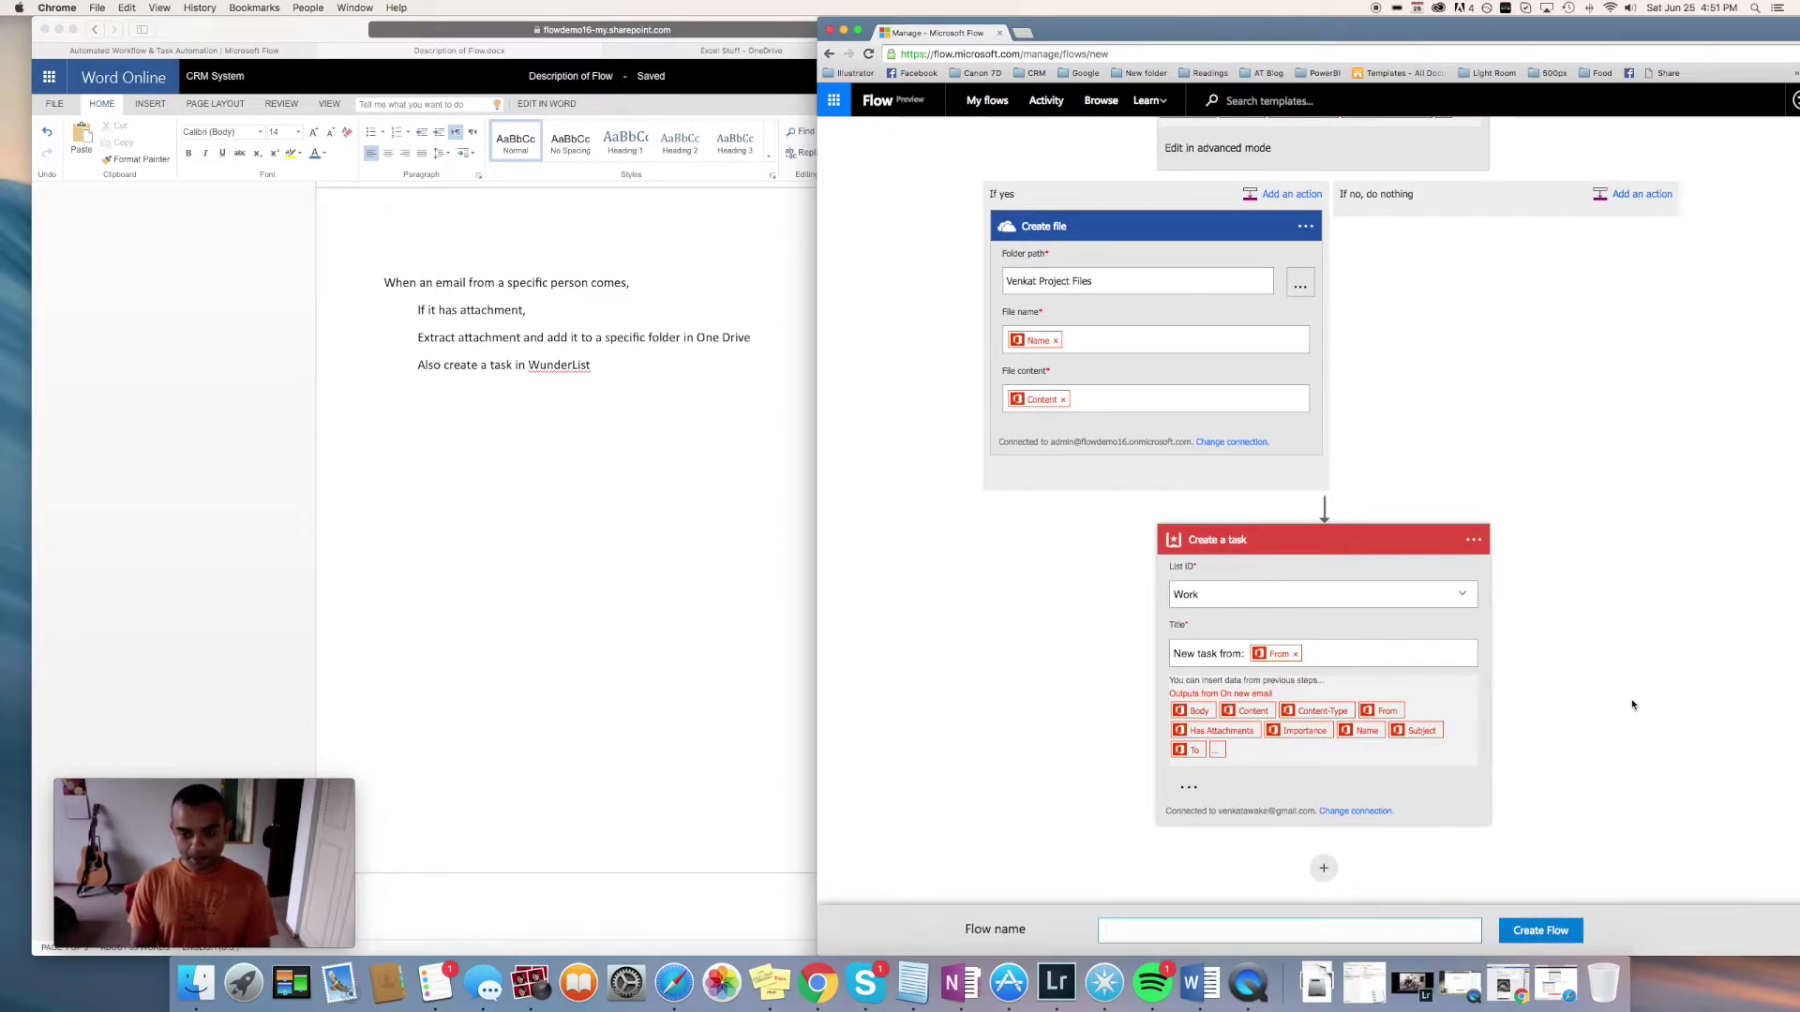
Name the flow 'Extract Attachments from …, and create Wunderlist Task' and create it
{"action": "type", "text": "Extract Attachment"}
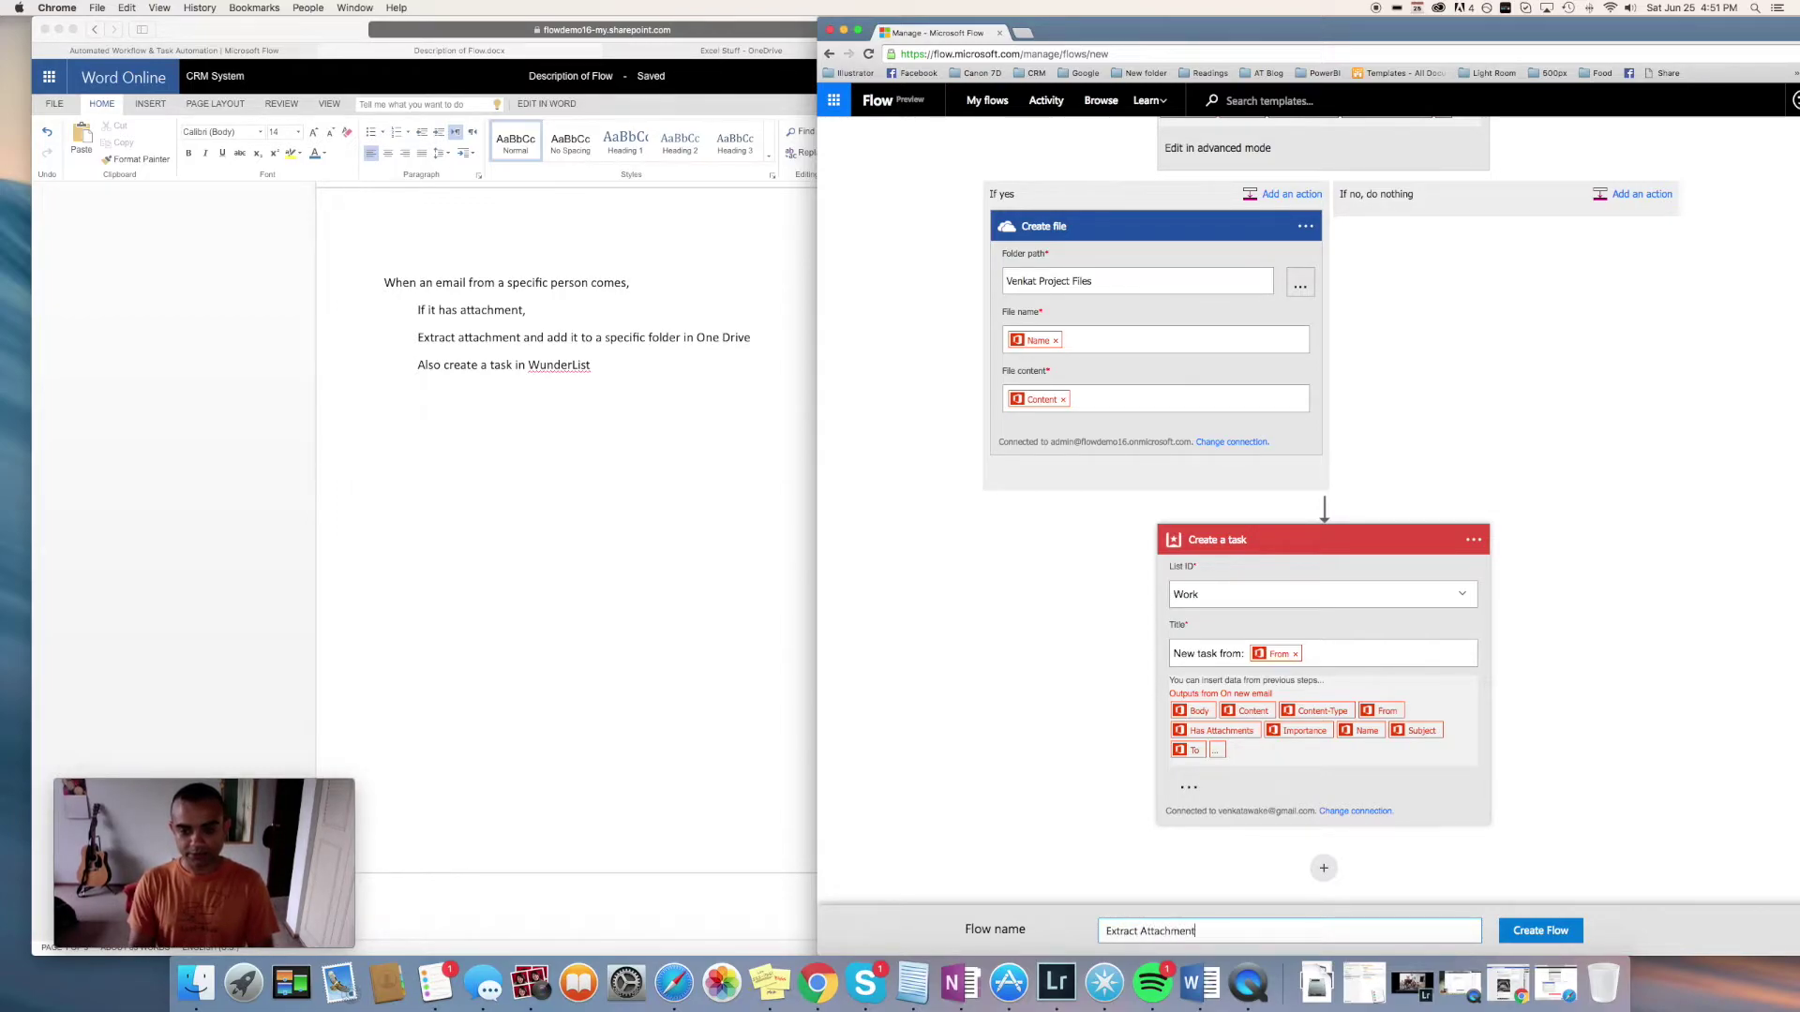
{"action": "type", "text": "s from Venkat, and cre"}
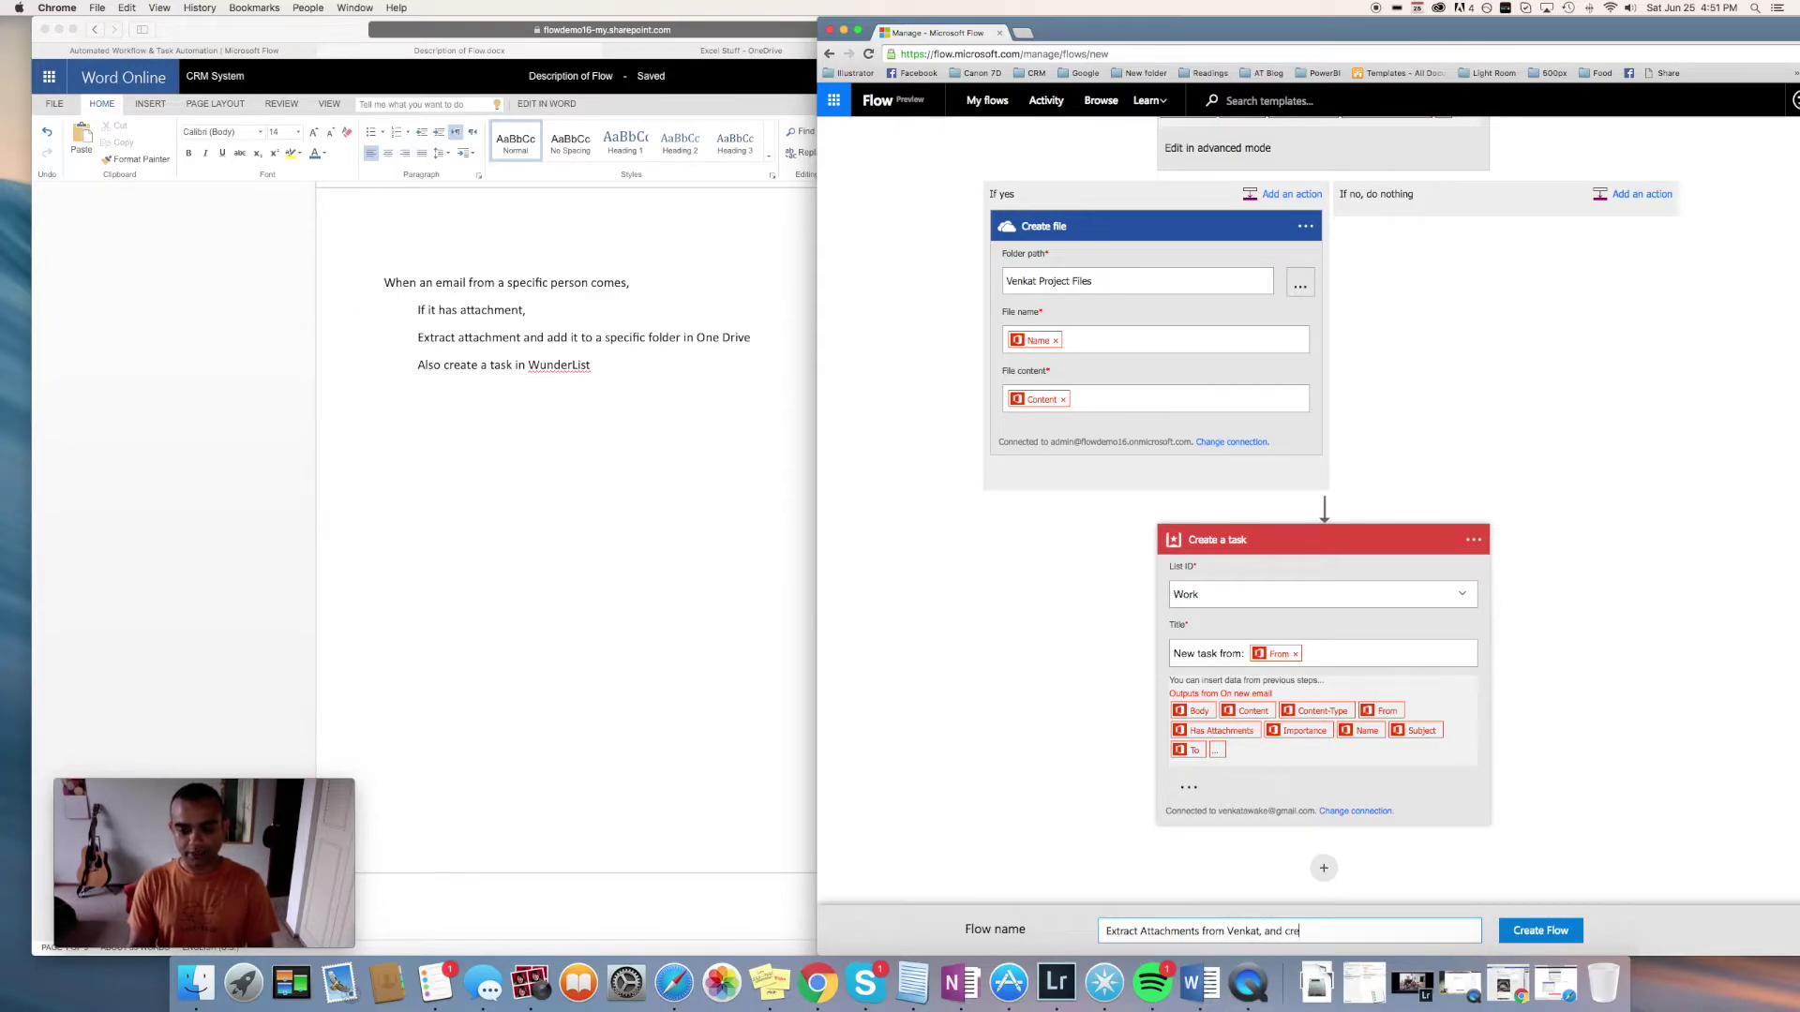
{"action": "type", "text": "ate W"}
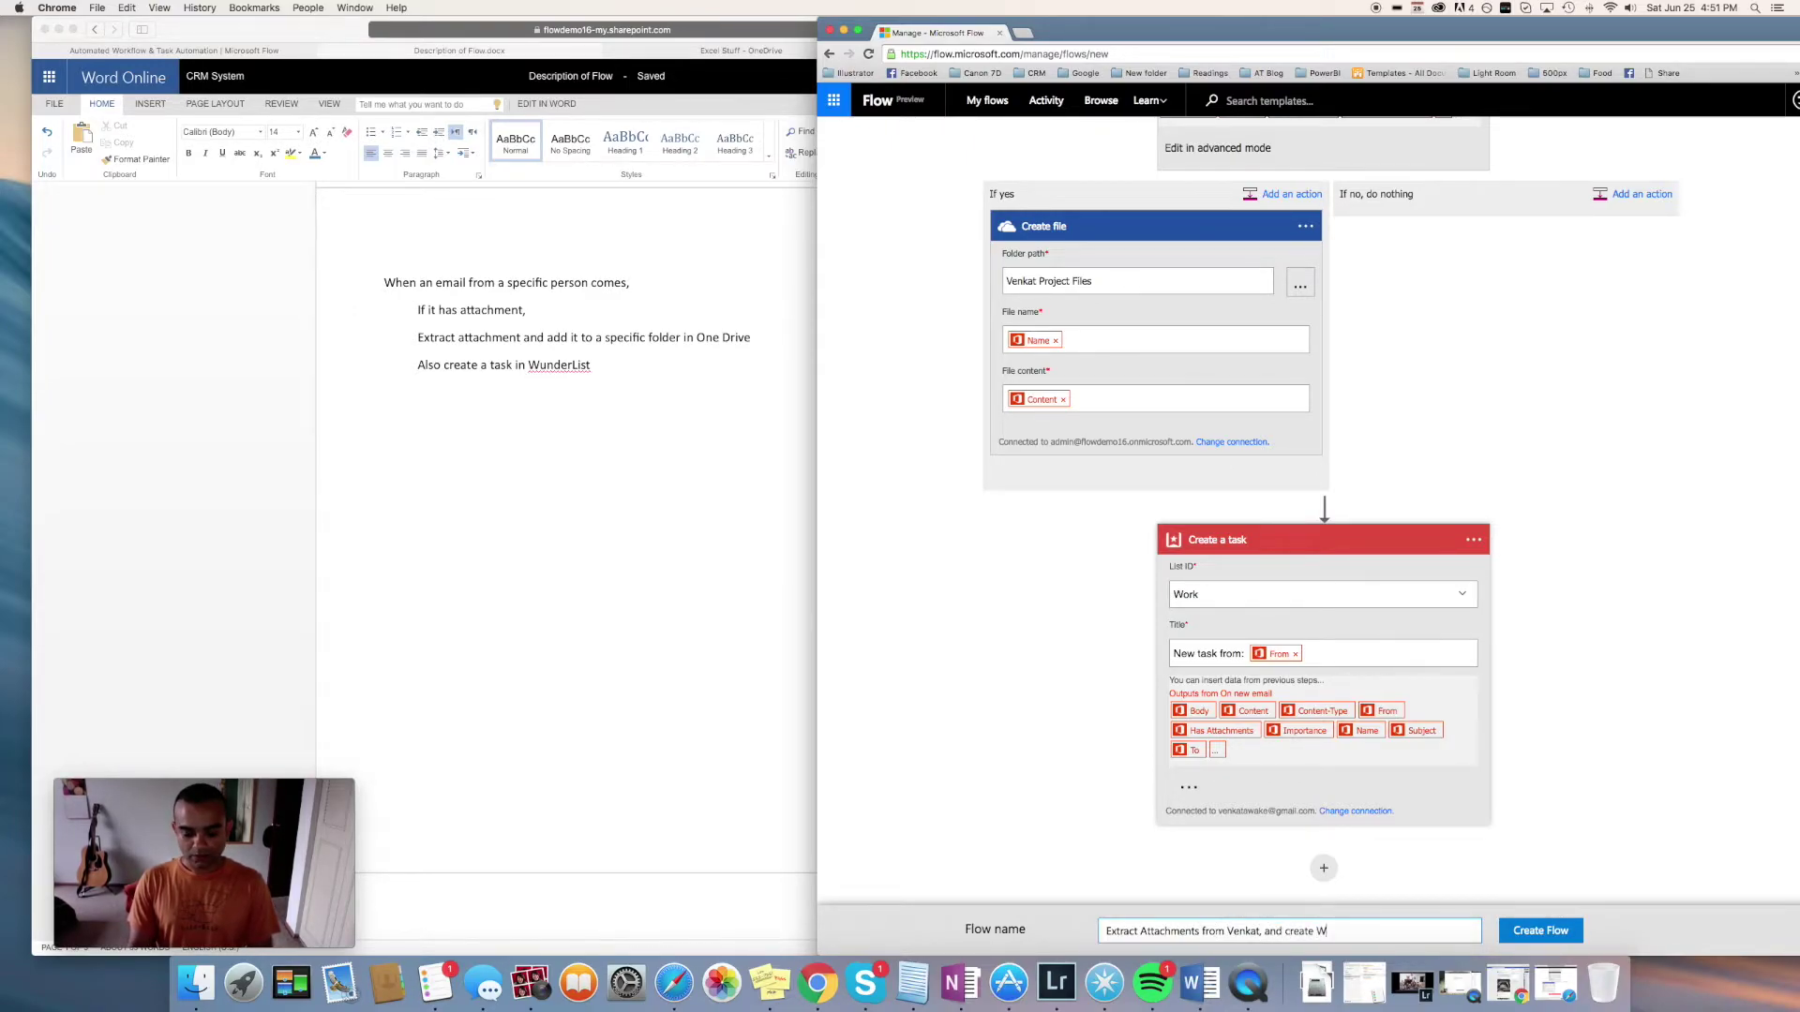
{"action": "type", "text": "underlist Task"}
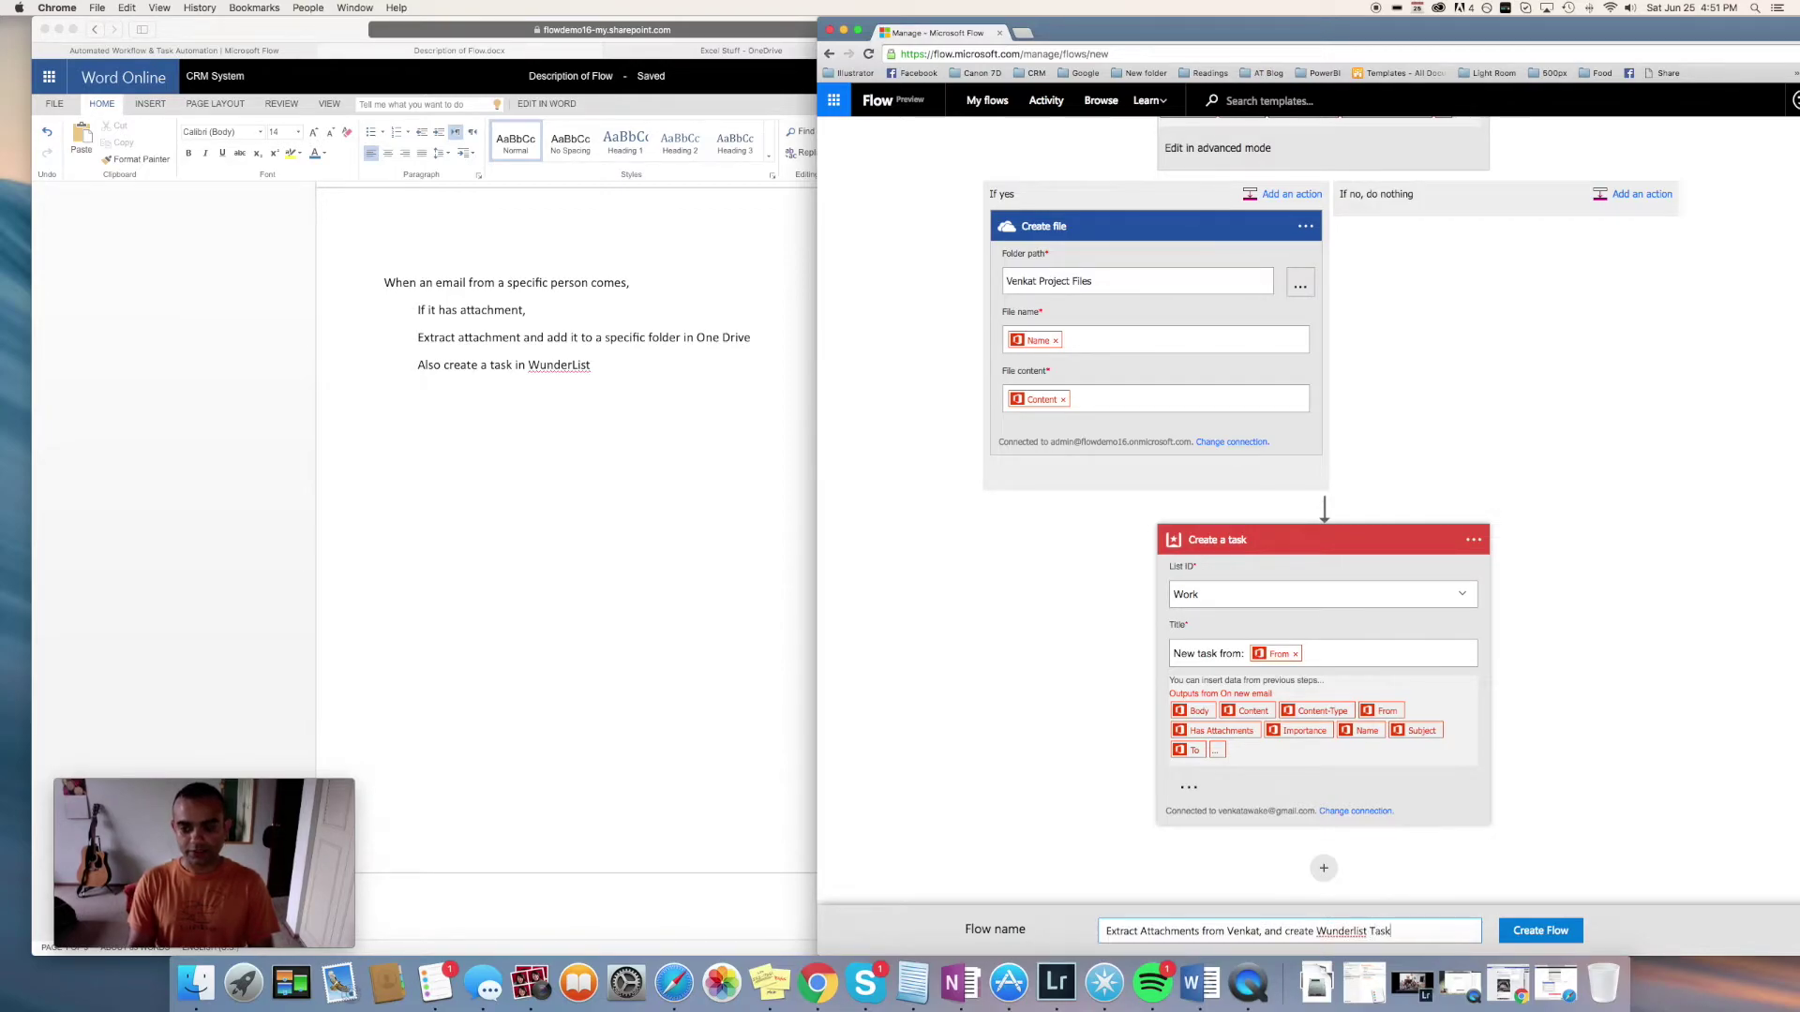
{"action": "left_click", "coordinate": [1541, 933]}
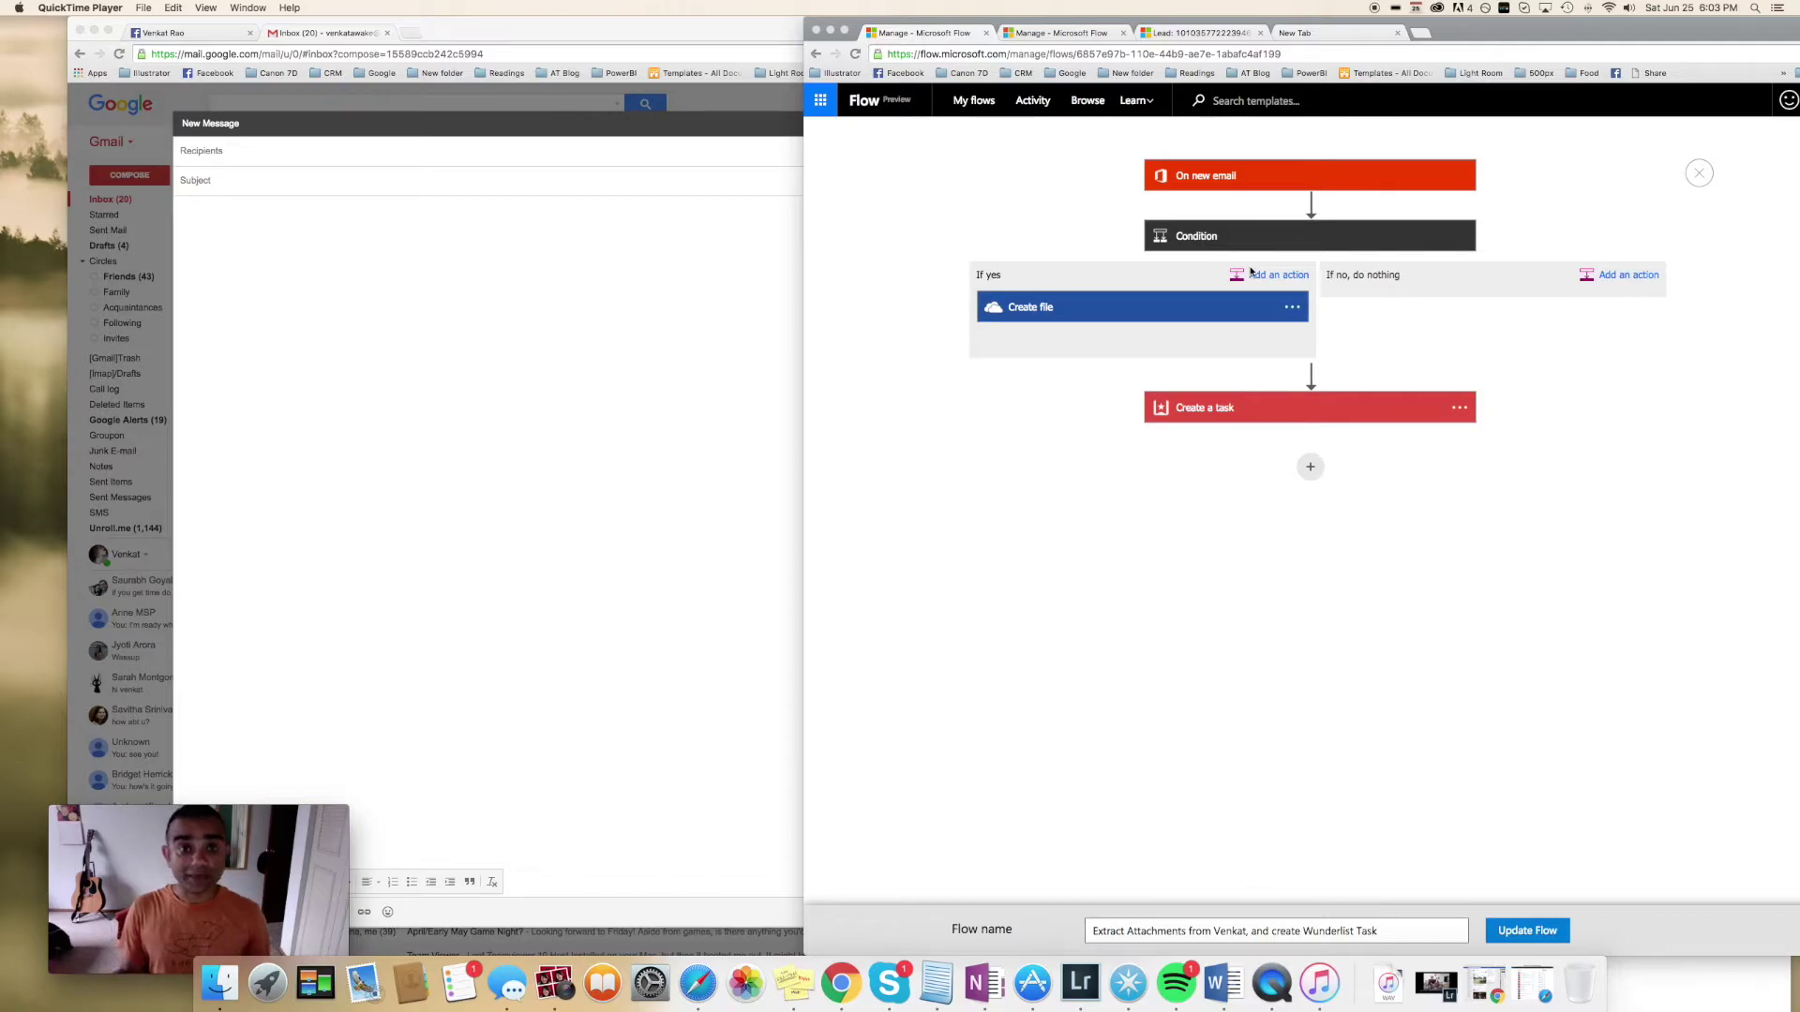
Address a new Gmail message to the flow's admin mailbox with subject 'New image for website'
{"action": "left_click", "coordinate": [447, 277]}
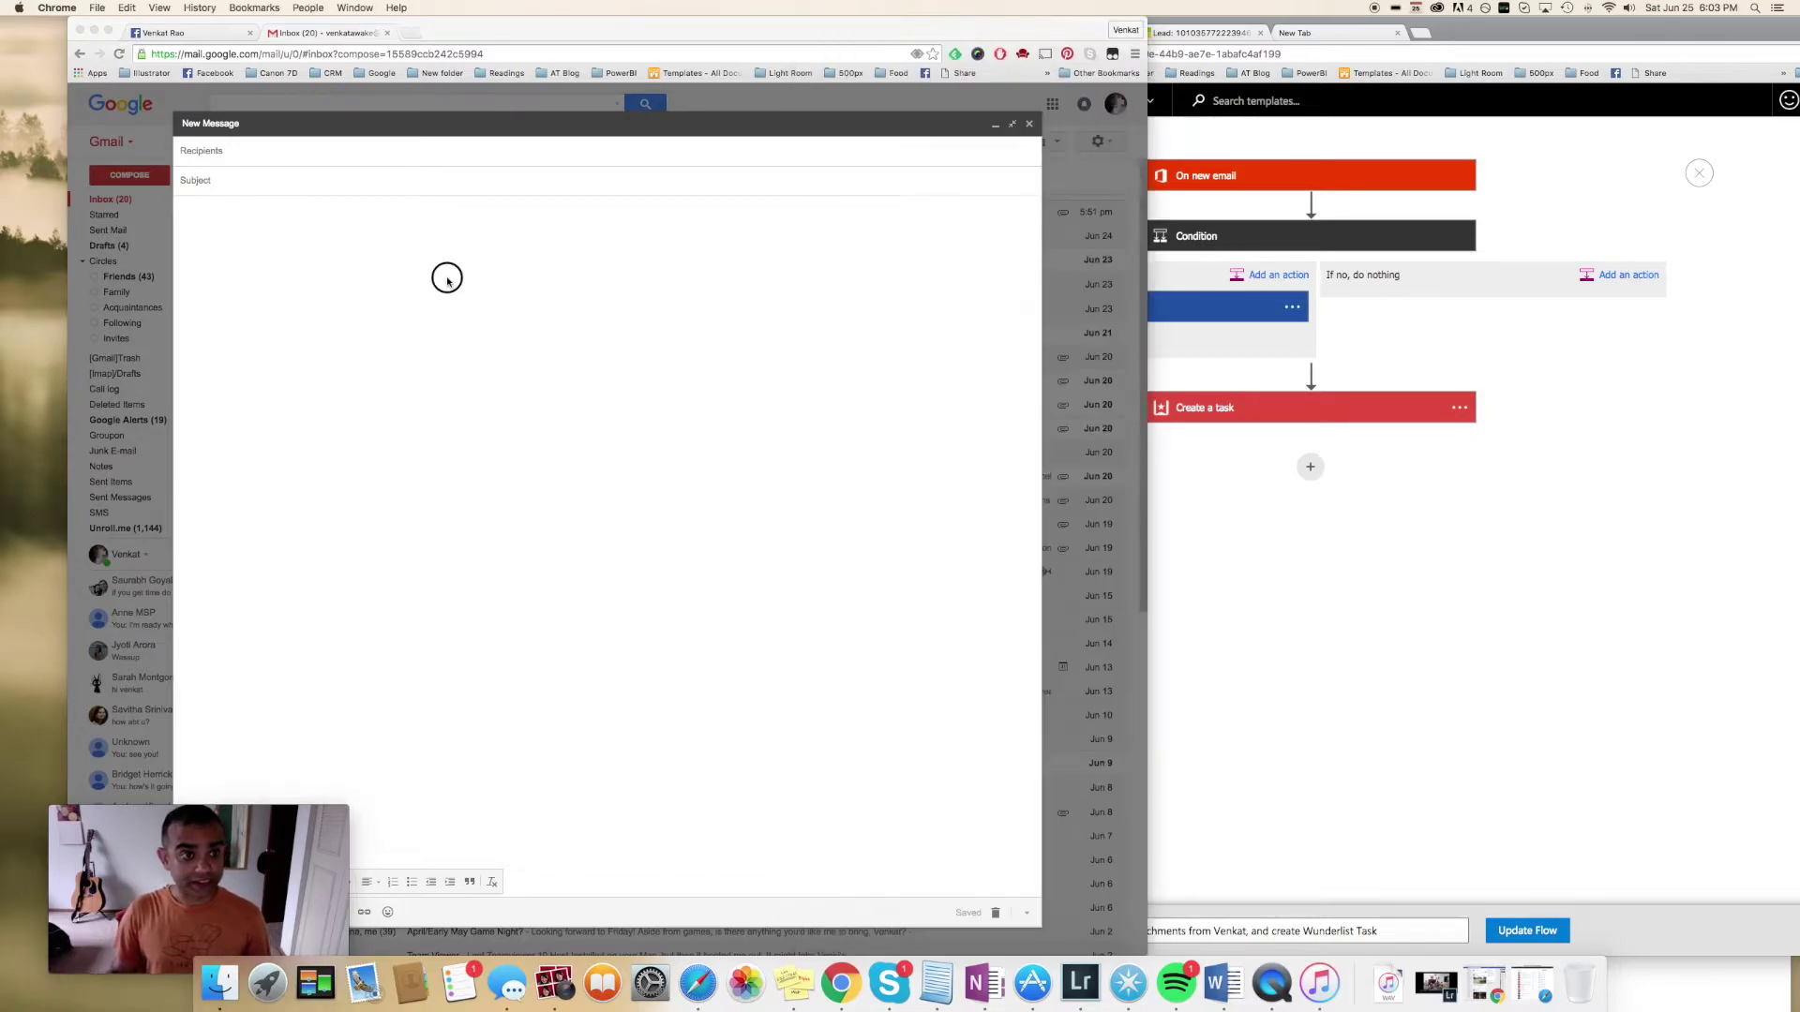
{"action": "left_click", "coordinate": [302, 153]}
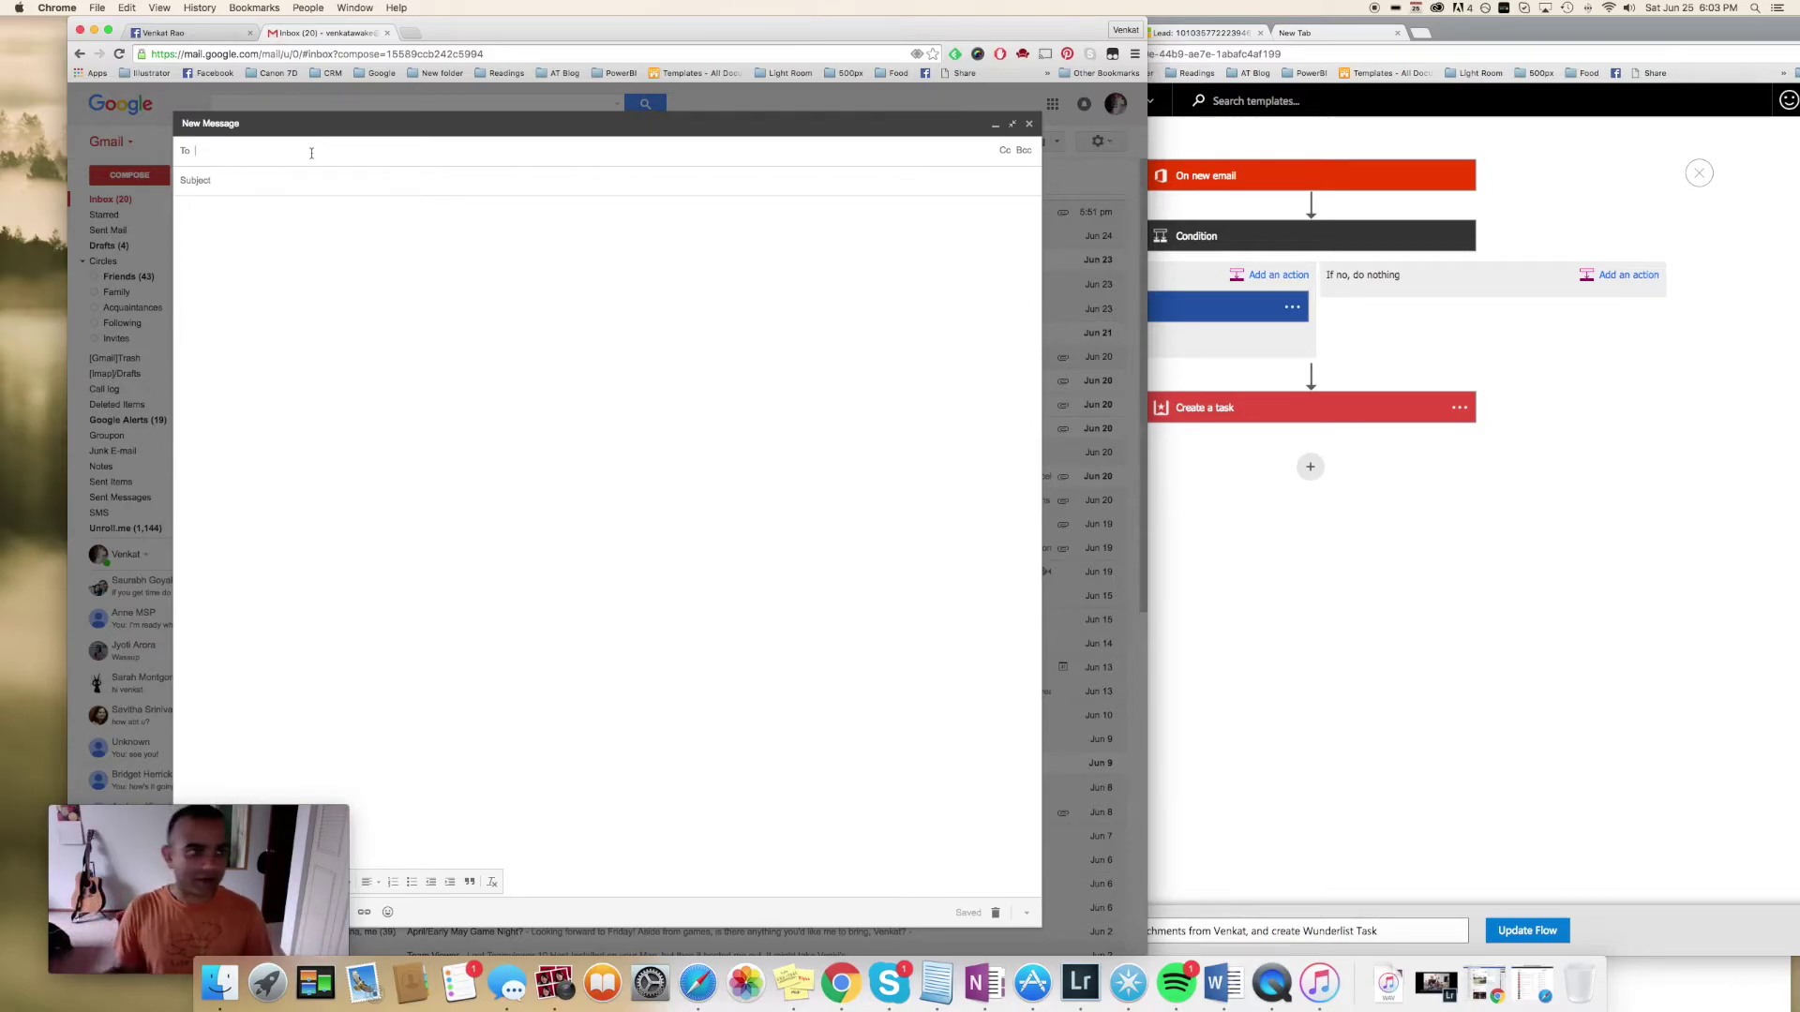
{"action": "type", "text": "admin@"}
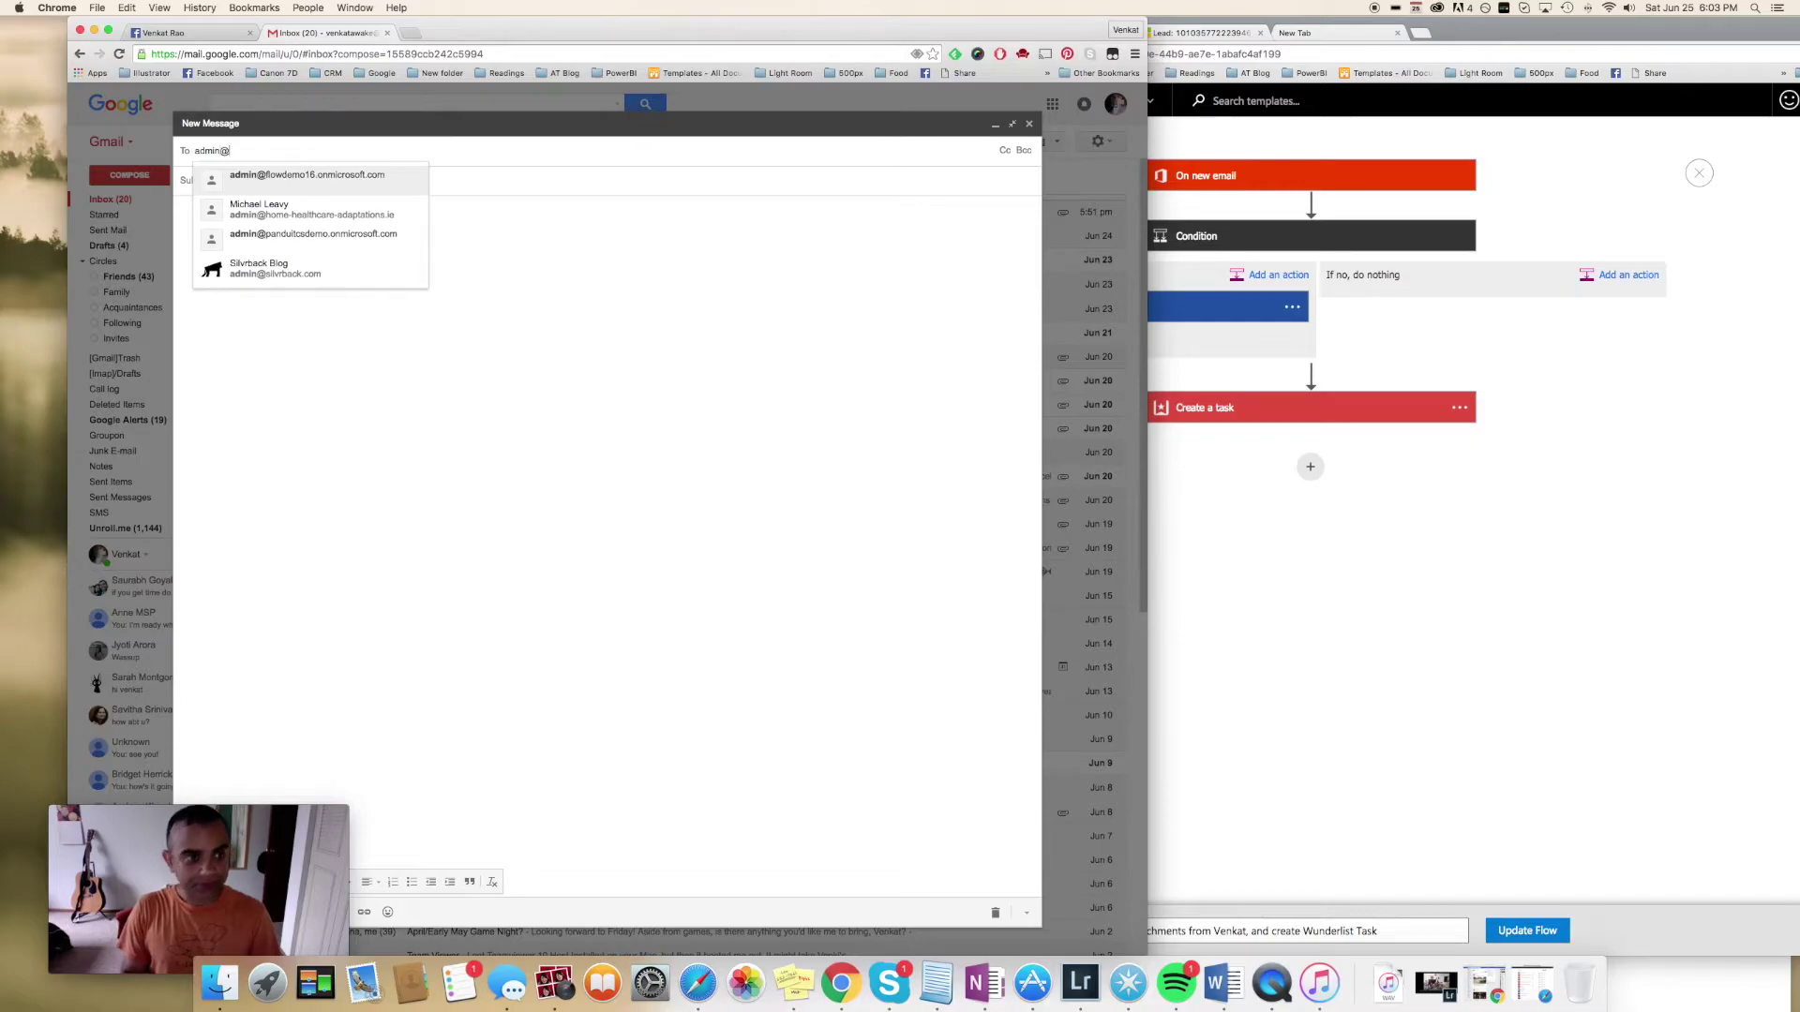
{"action": "left_click", "coordinate": [342, 183]}
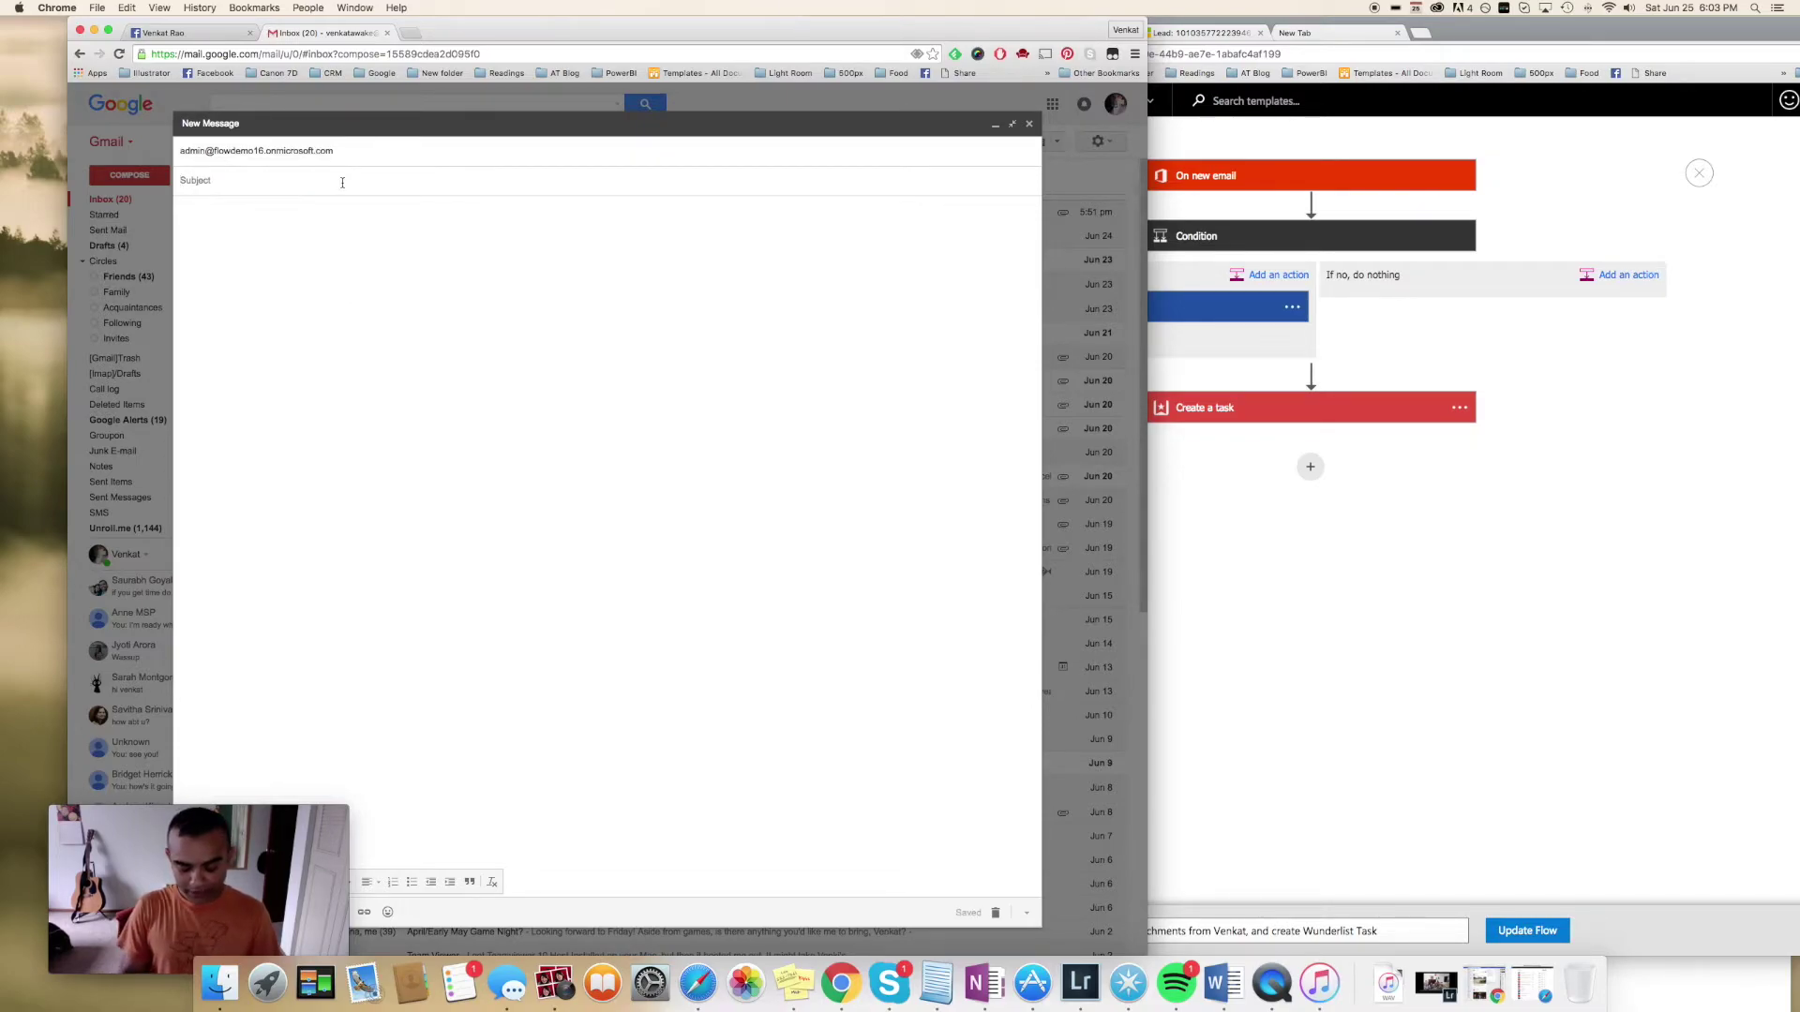
{"action": "type", "text": "New image for website"}
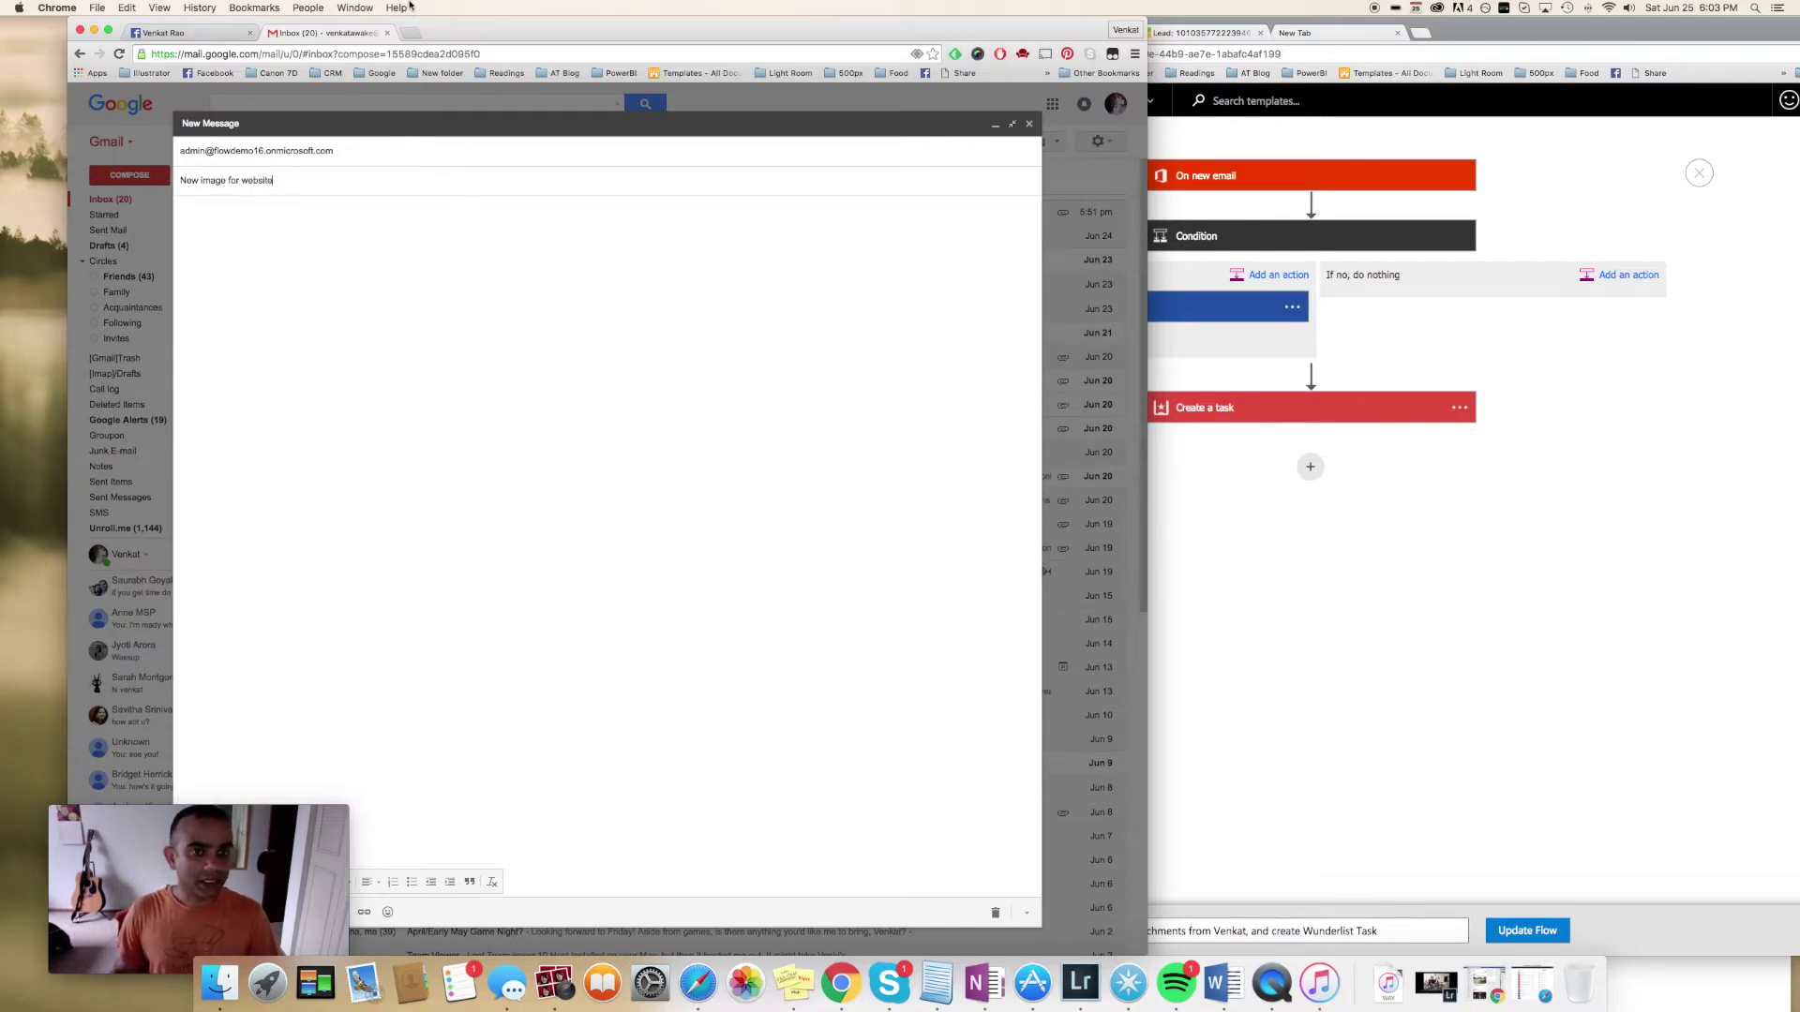
{"action": "left_click_drag", "start_coordinate": [413, 18], "coordinate": [633, 19]}
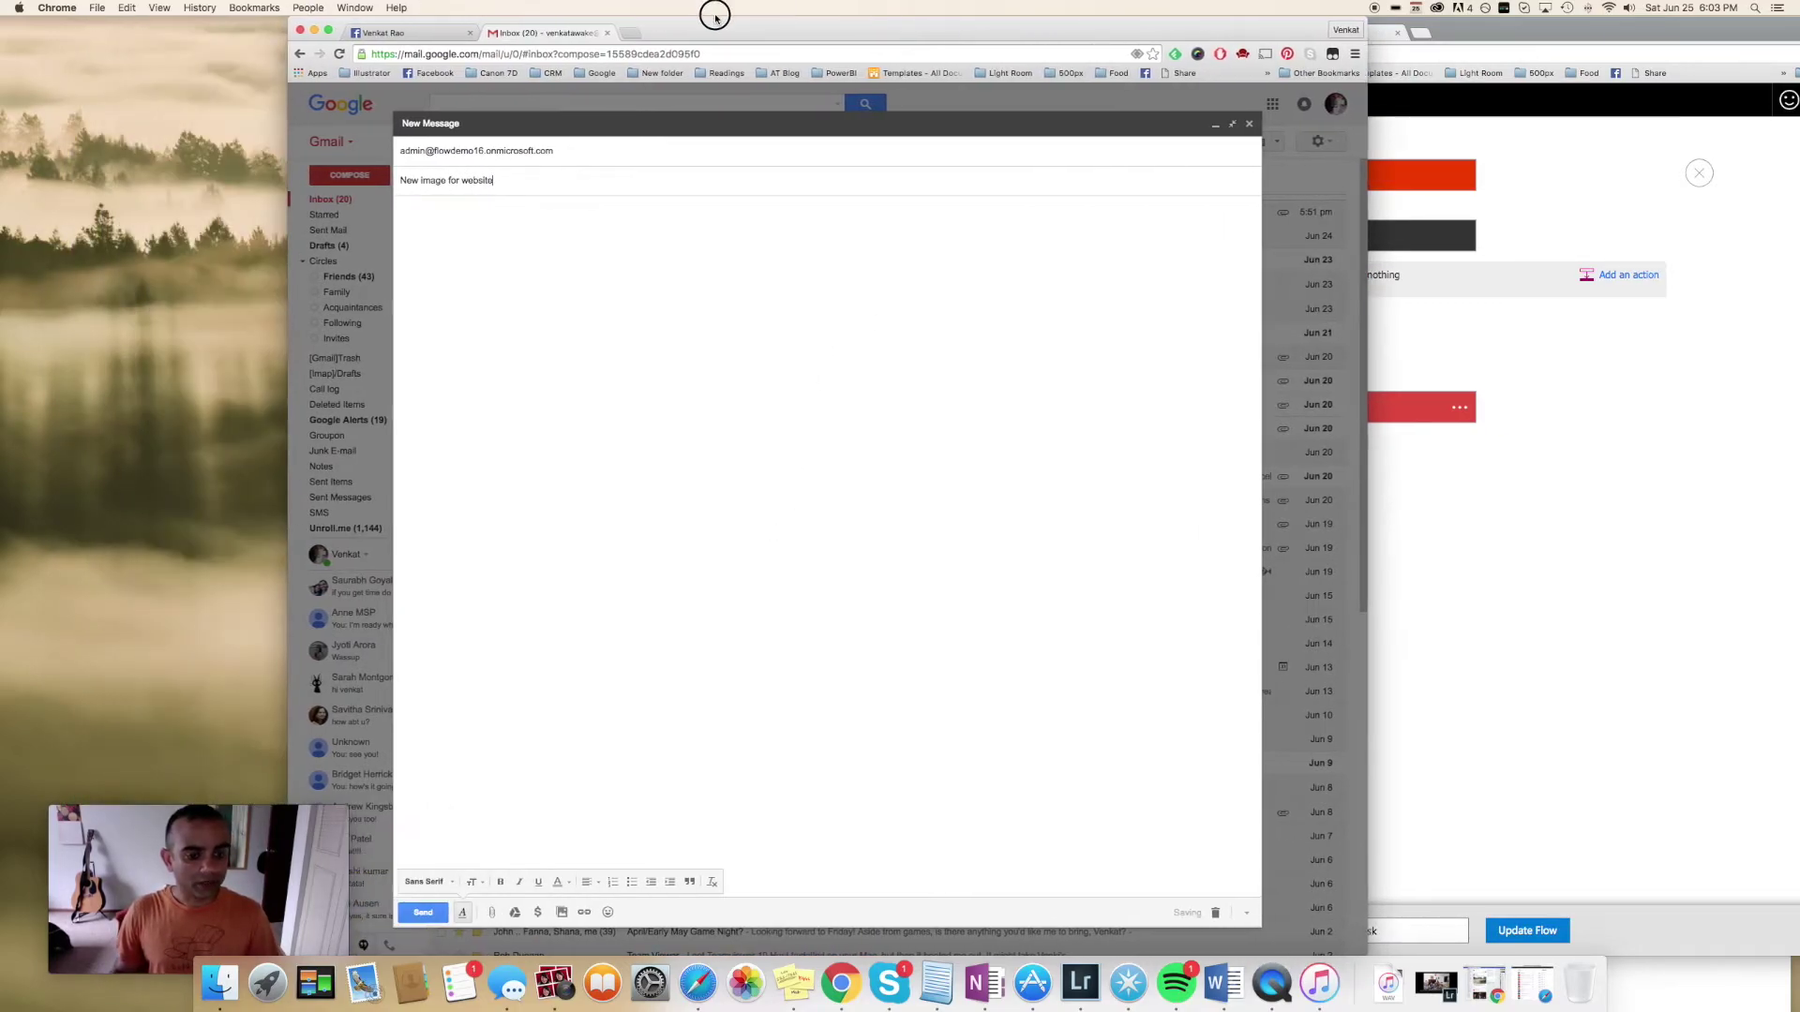
Attach 3D-Printed-Books.jpg, add the body 'Hello! here's the new image for the website.' and send
{"action": "left_click", "coordinate": [492, 912]}
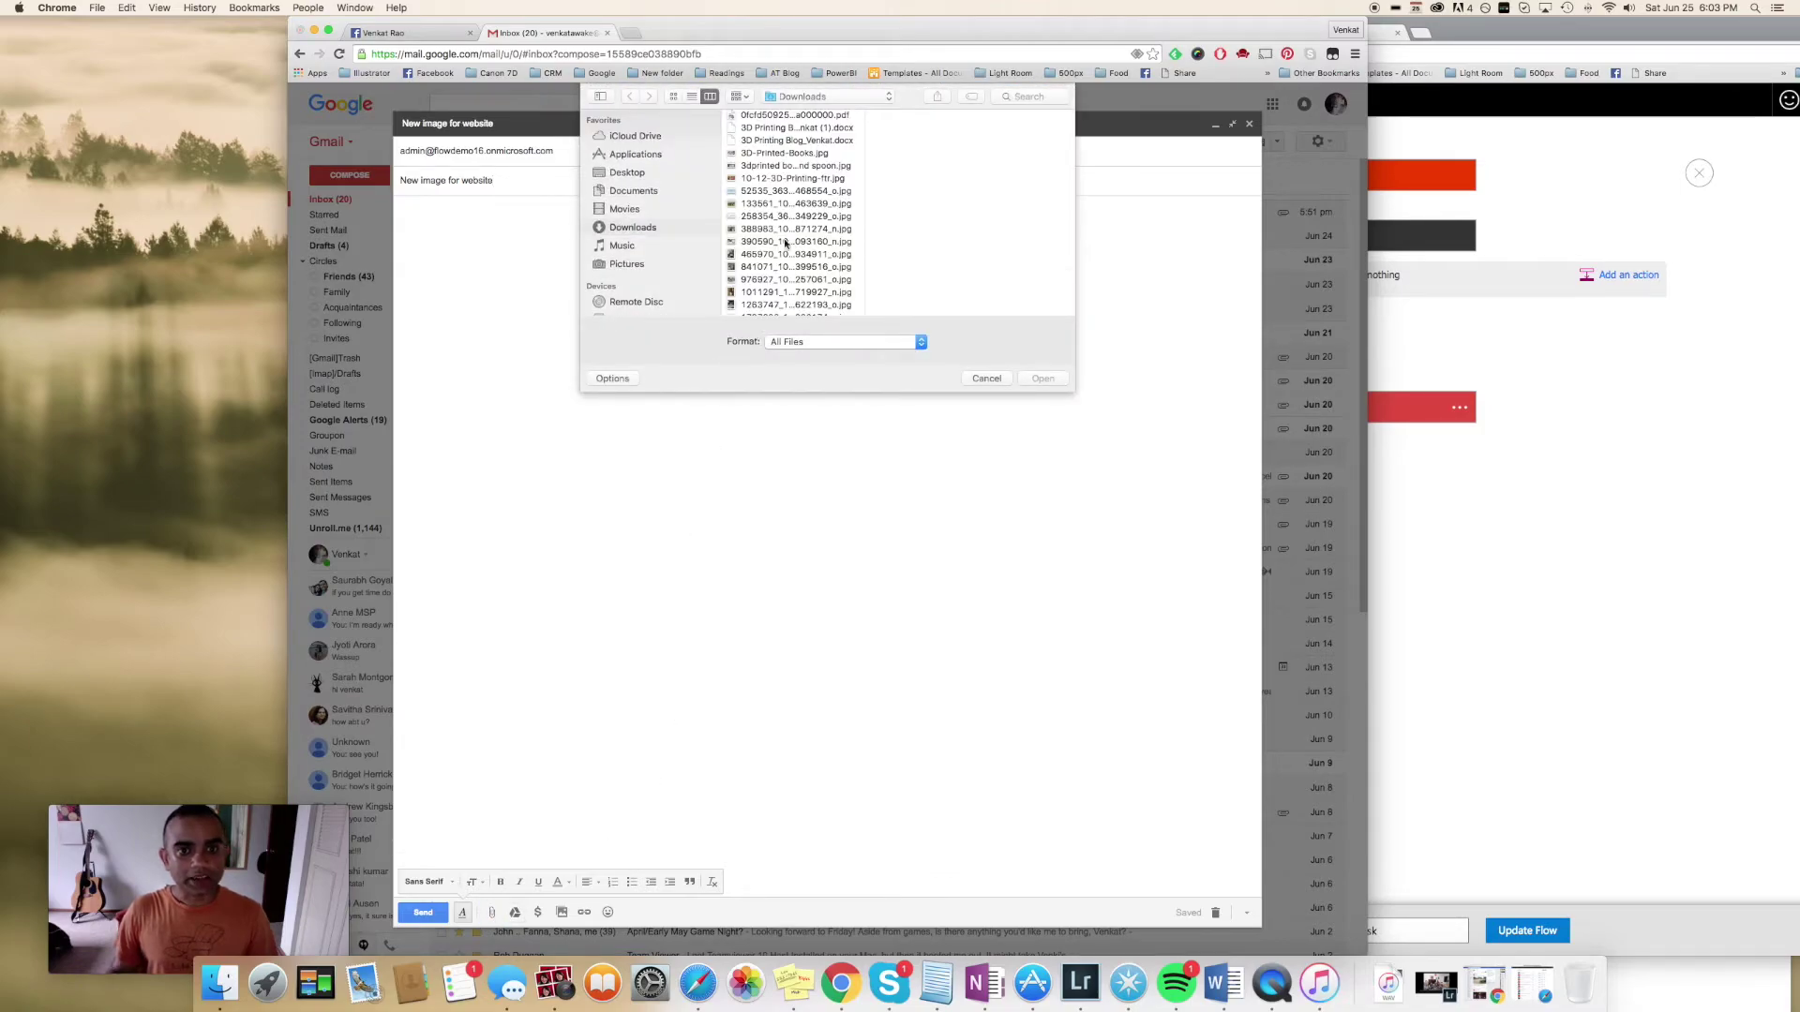
{"action": "left_click", "coordinate": [804, 155]}
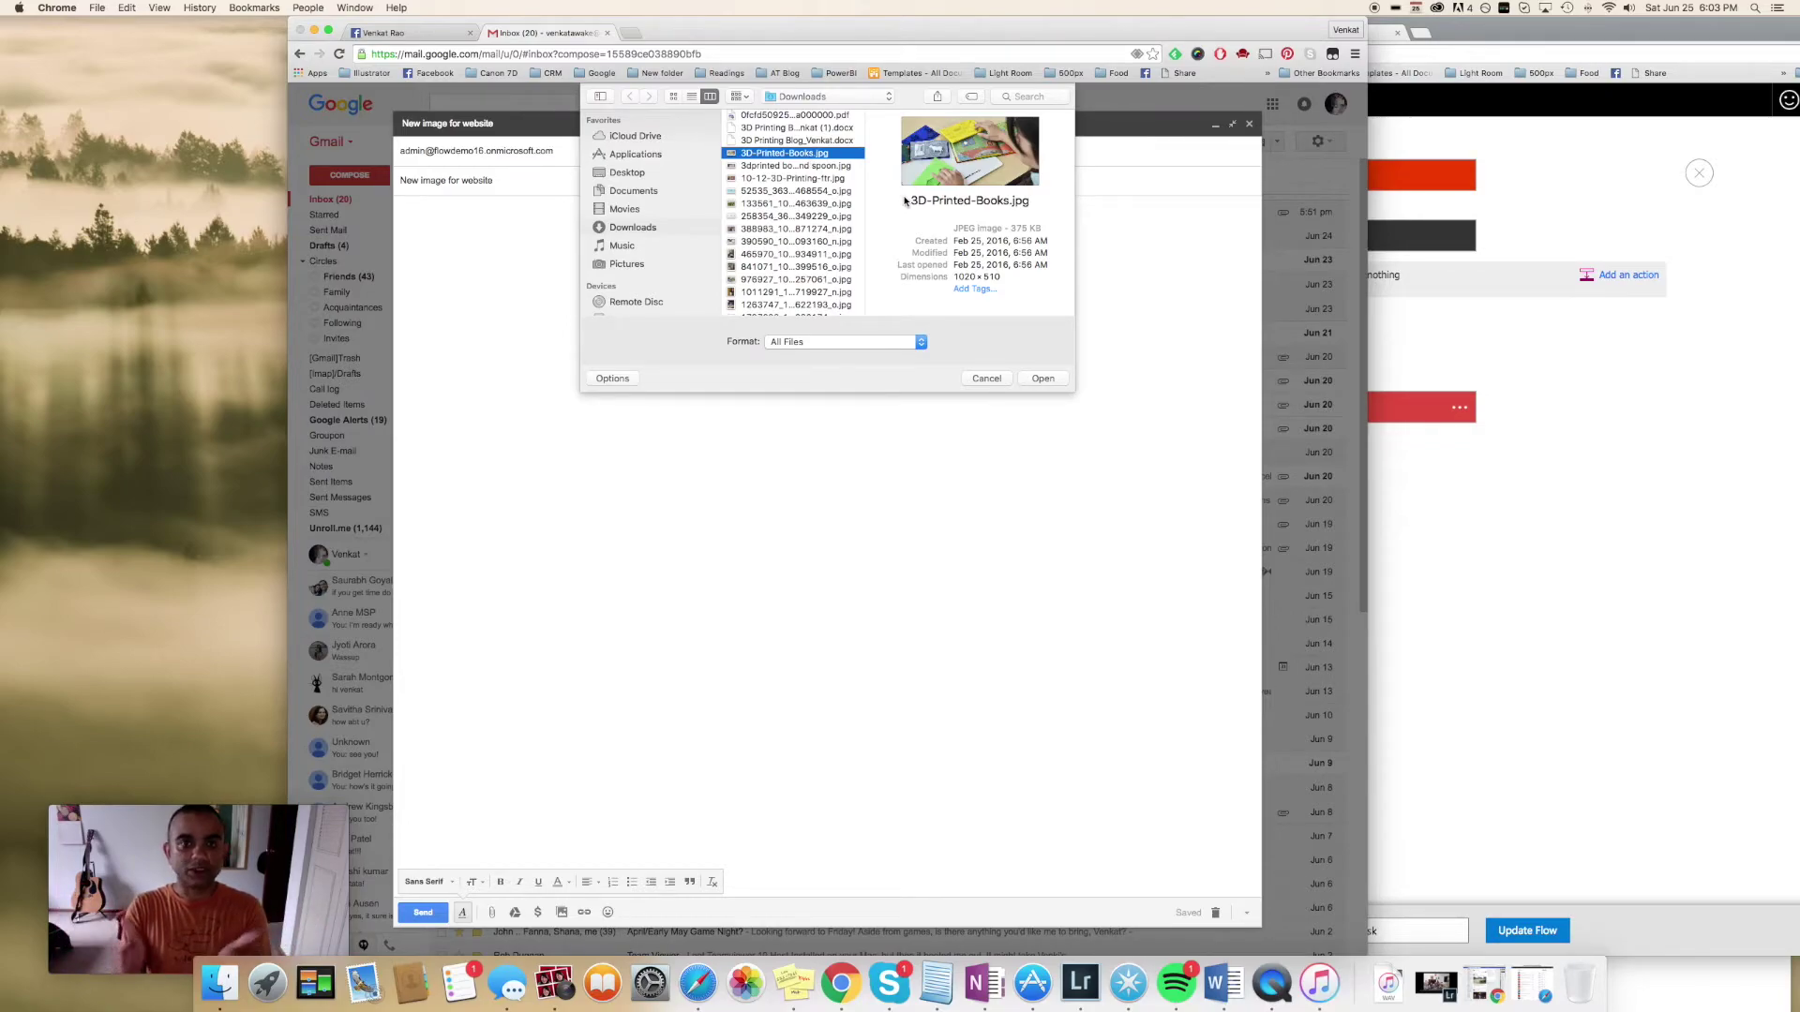
{"action": "left_click", "coordinate": [1043, 379]}
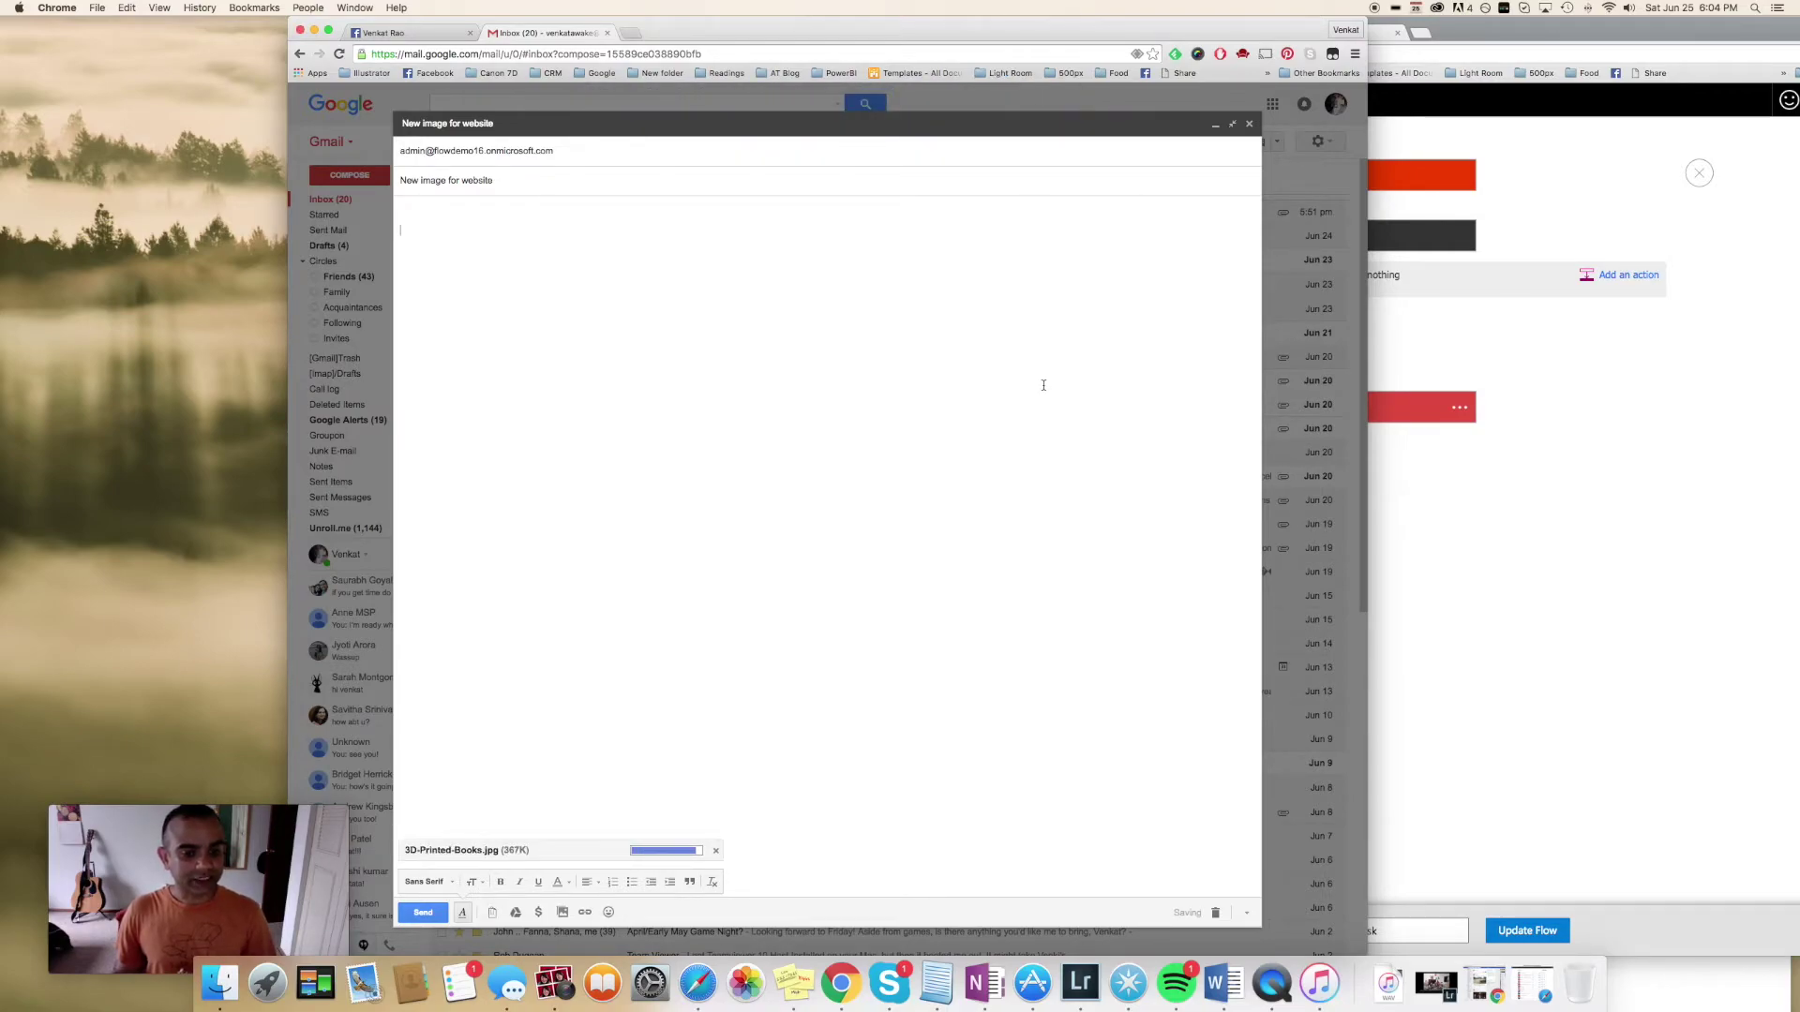
{"action": "left_click", "coordinate": [792, 355]}
{"action": "type", "text": "Hello!"}
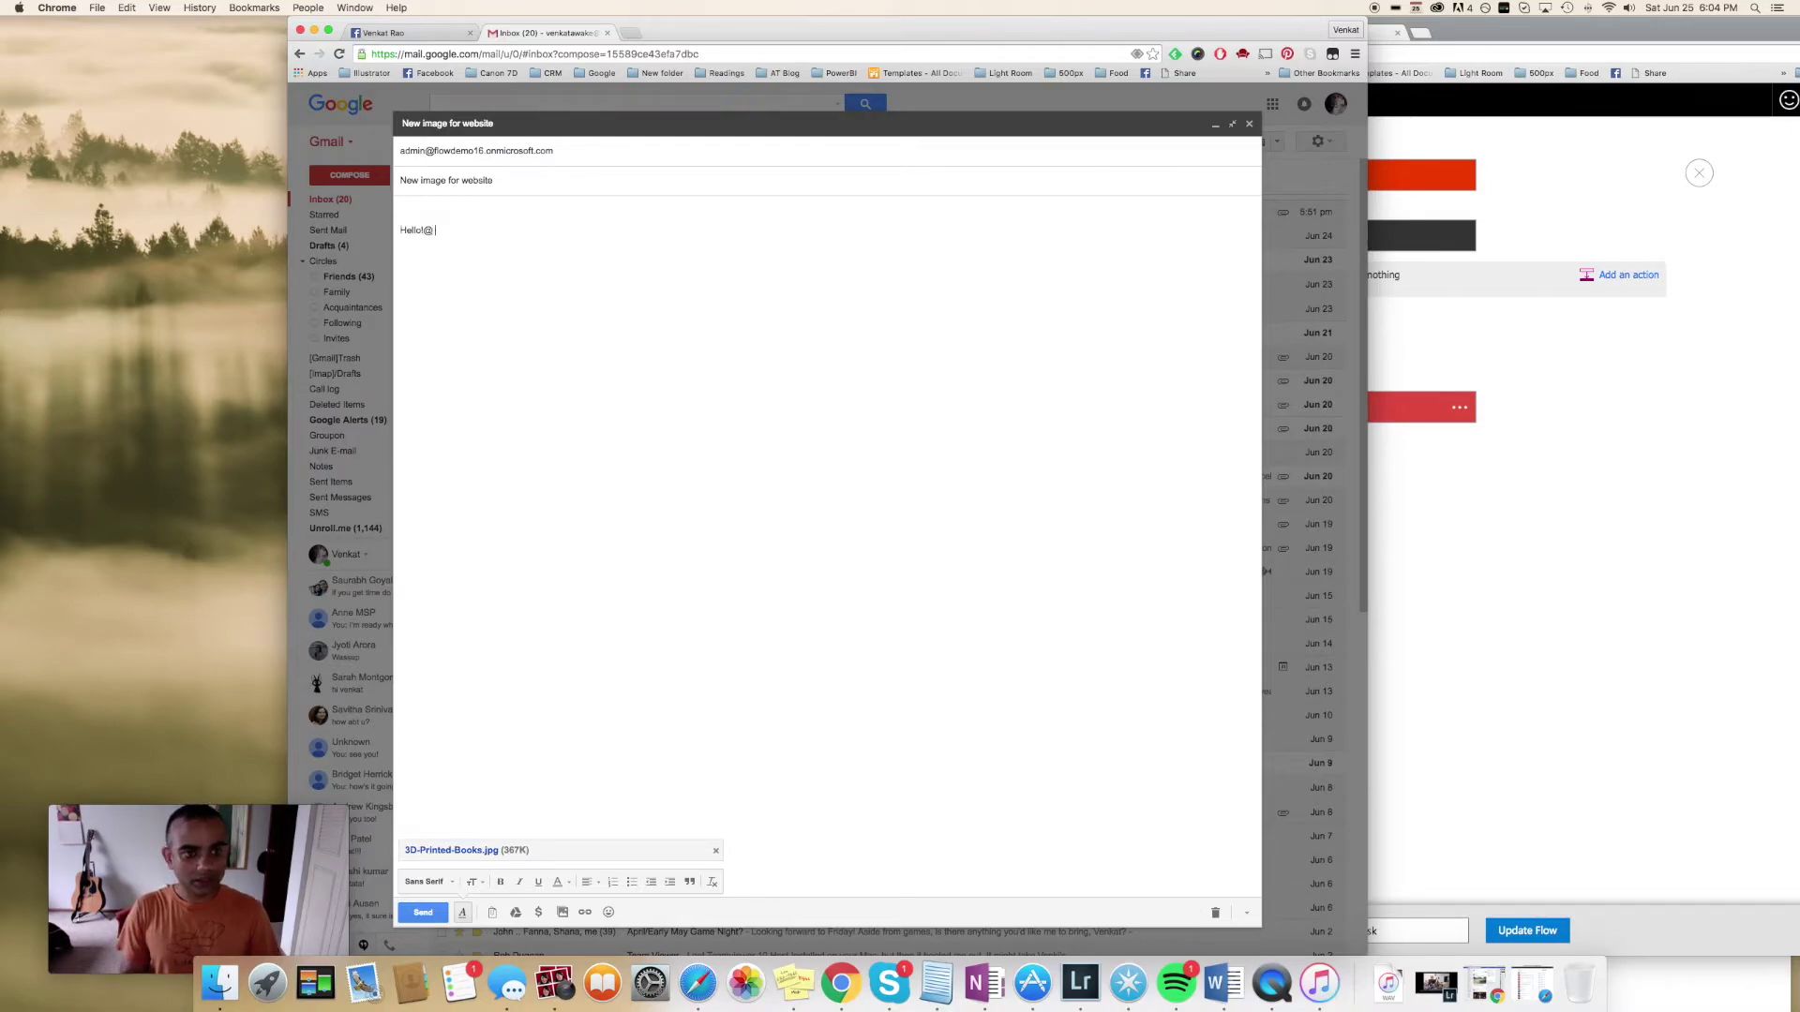
{"action": "type", "text": " here's the new image for the we"}
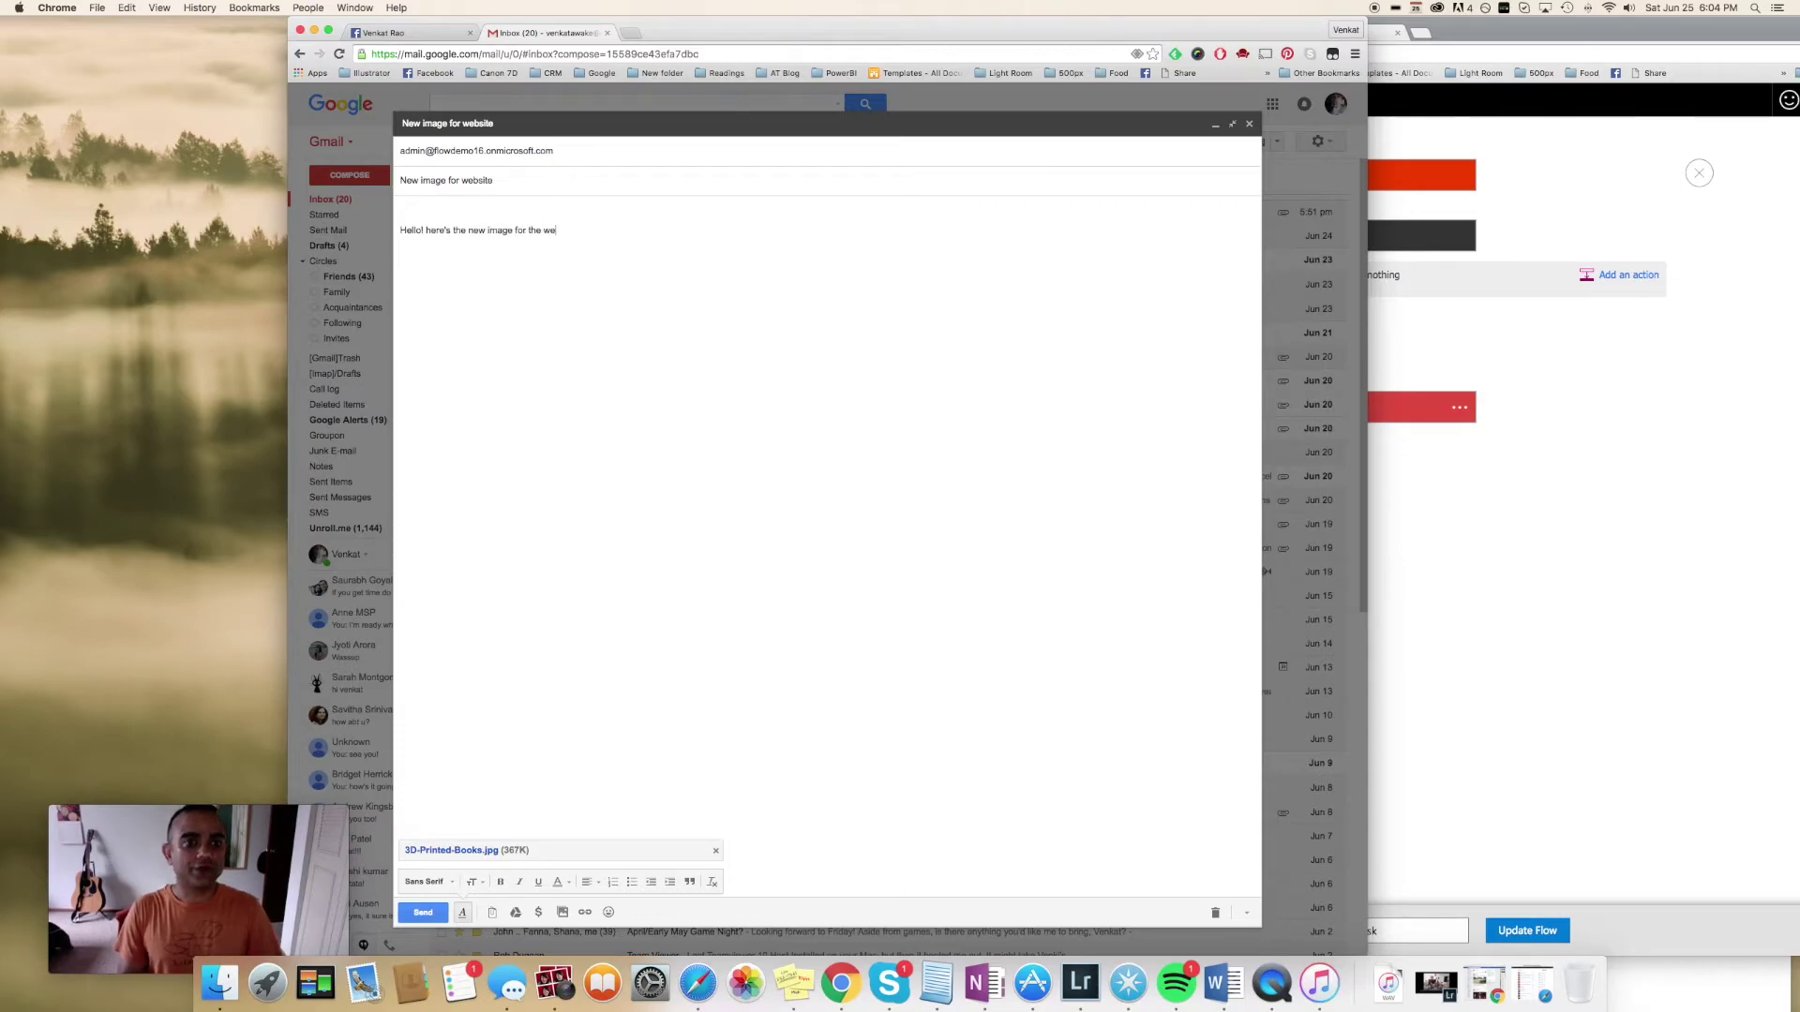
{"action": "type", "text": "bsite."}
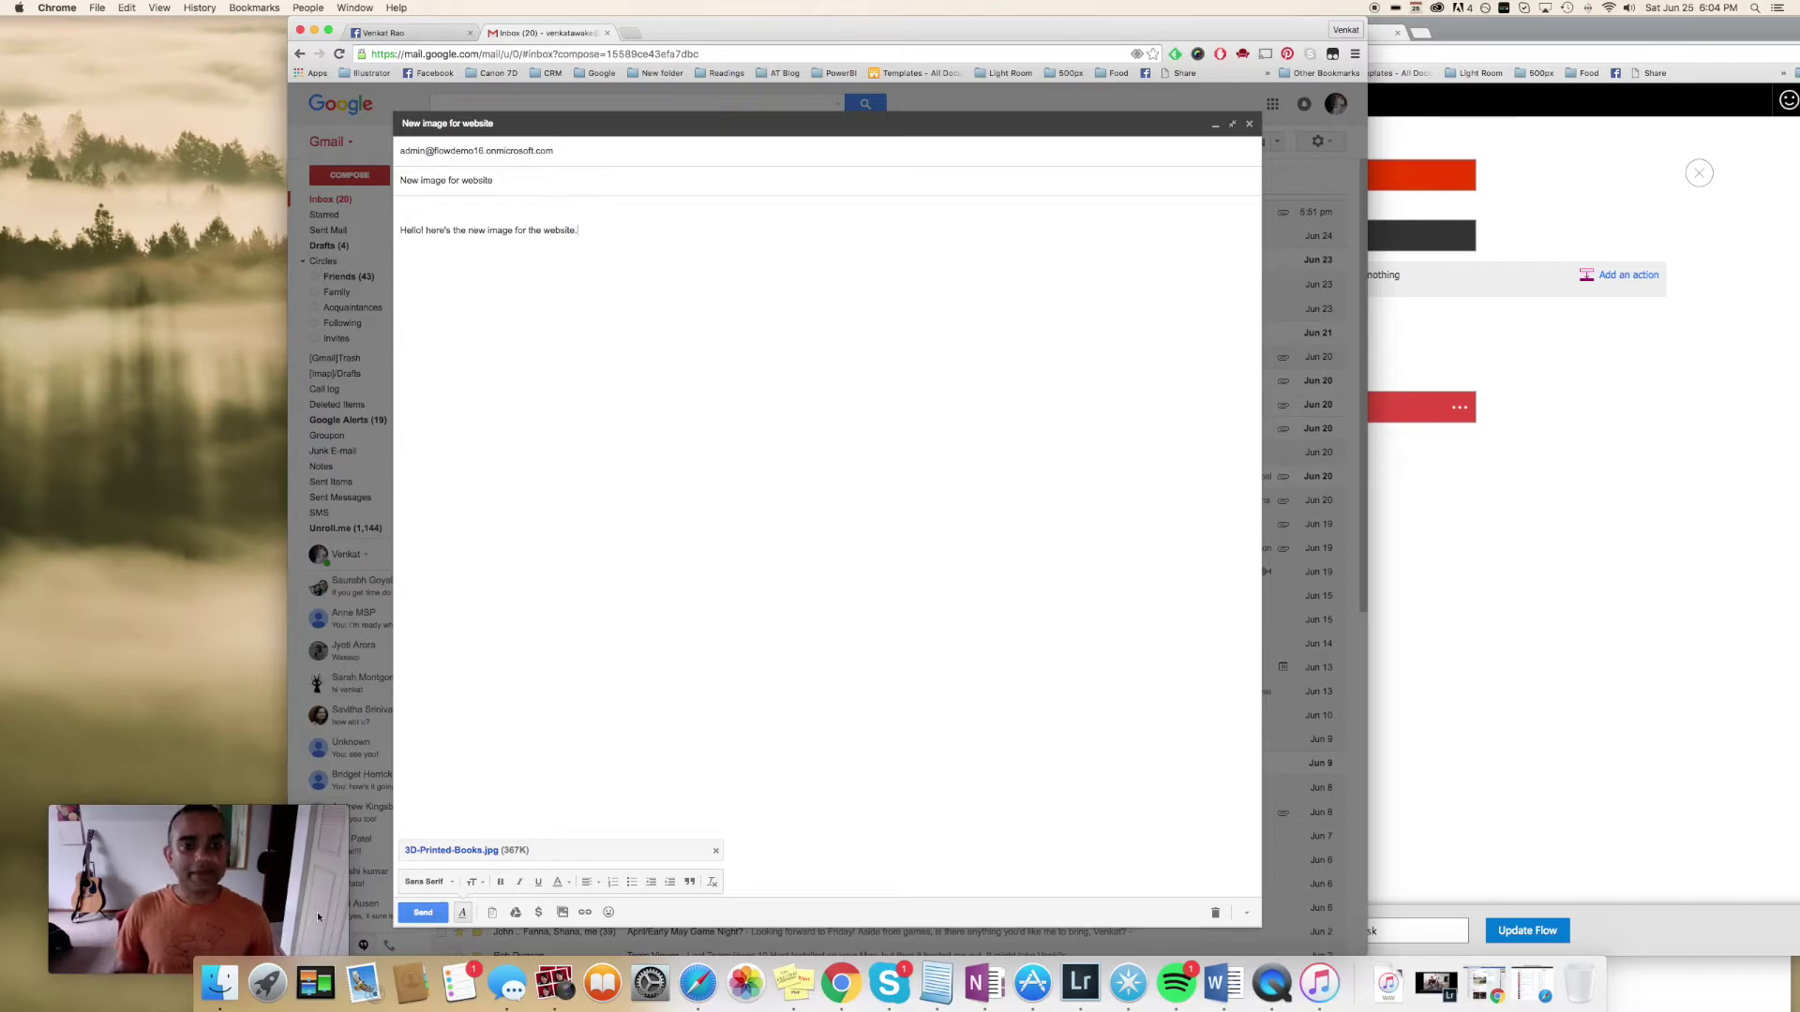
{"action": "left_click", "coordinate": [424, 914]}
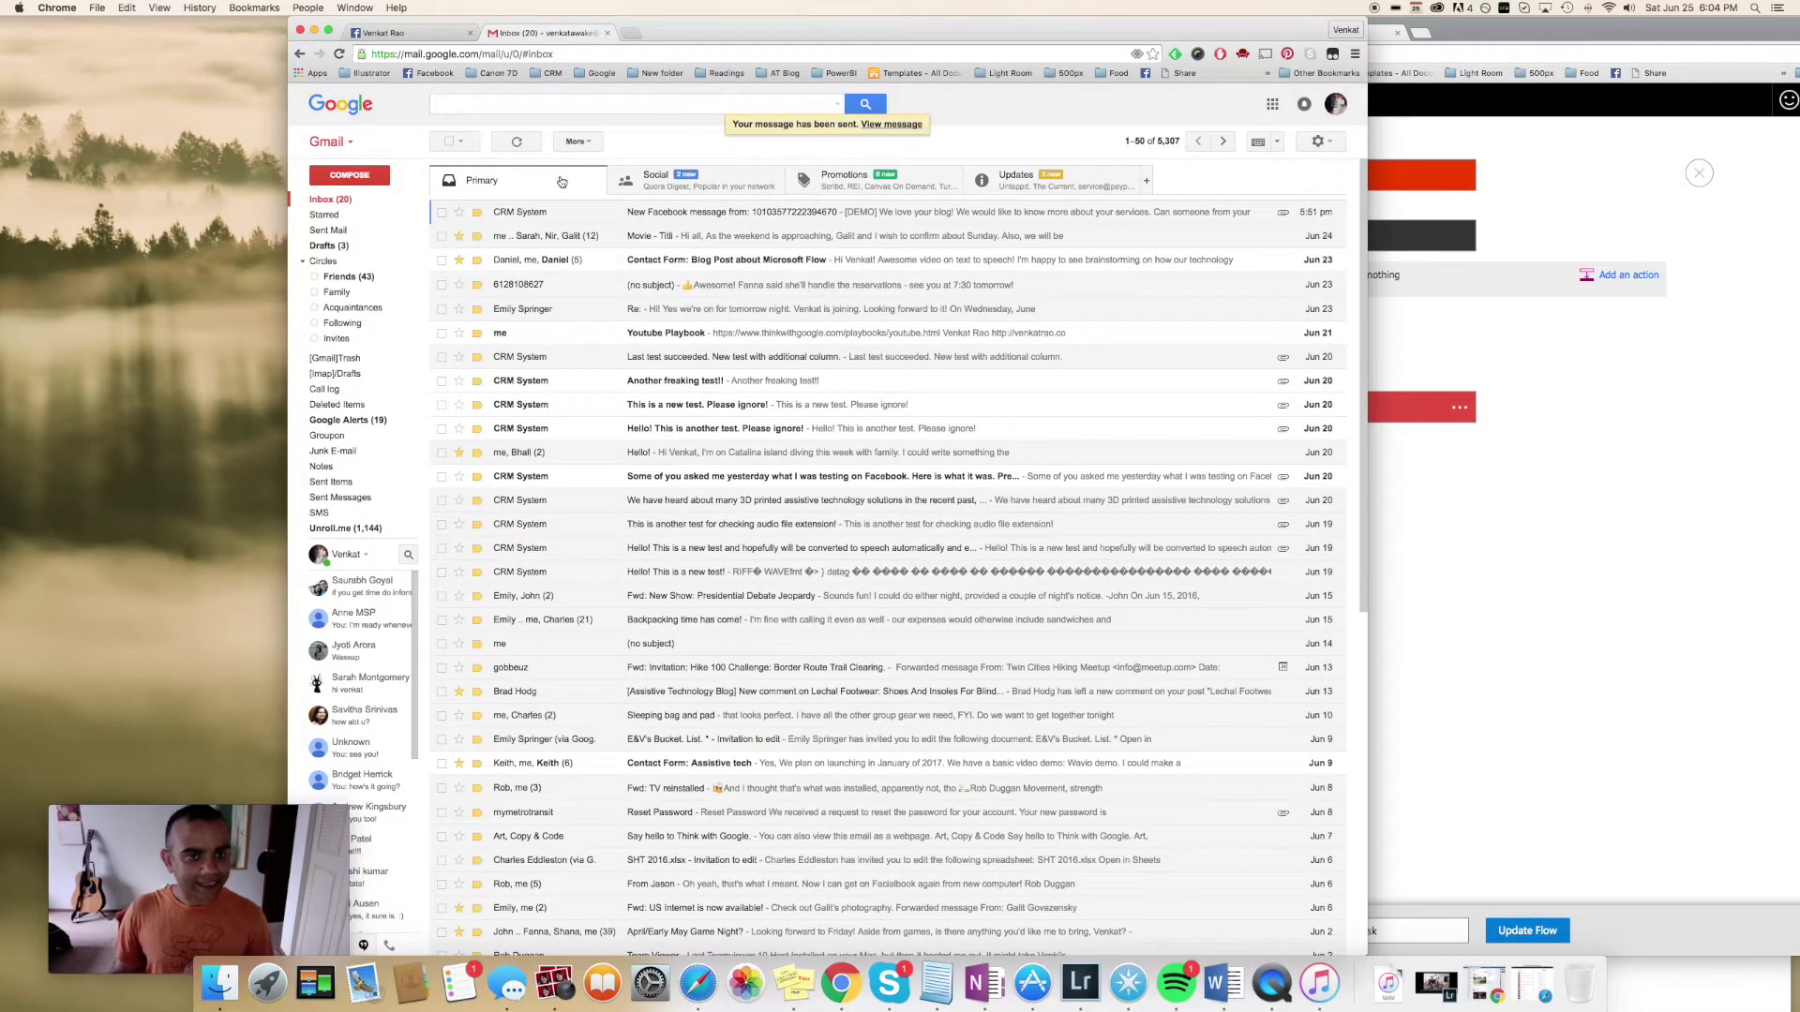
{"action": "left_click_drag", "start_coordinate": [826, 28], "coordinate": [497, 5]}
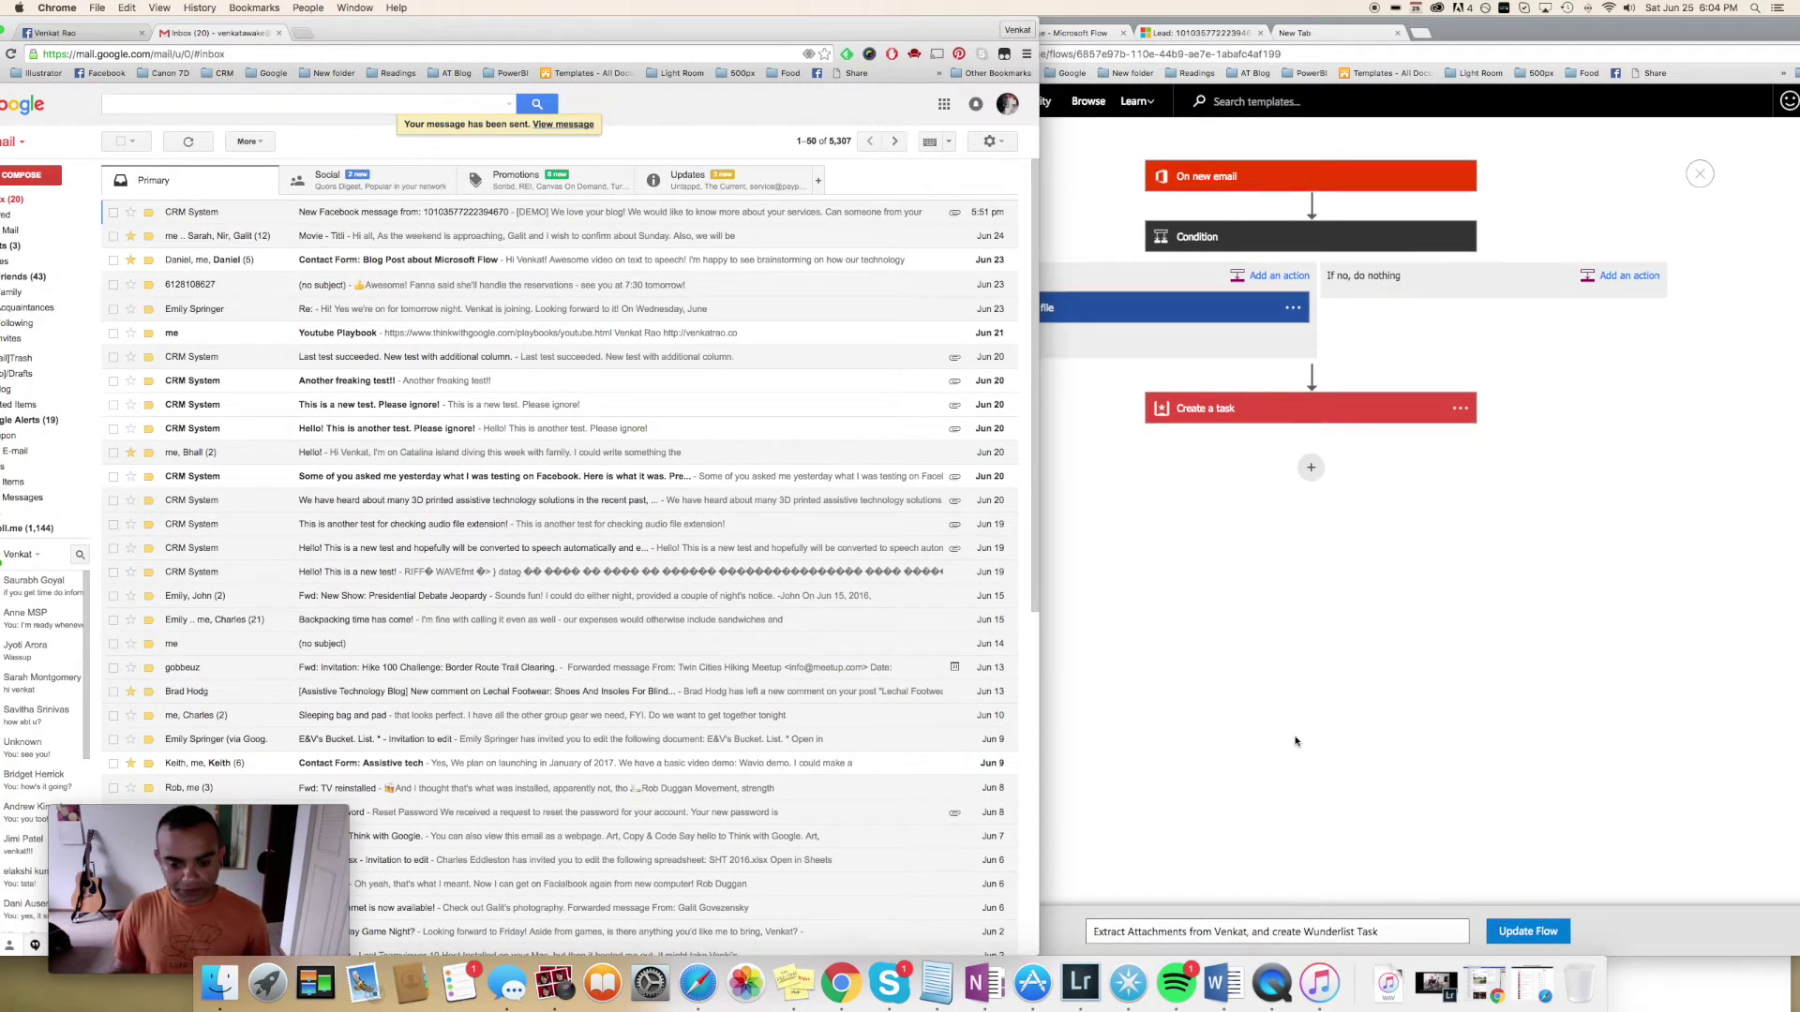
Open the 'New image for website' email in Outlook, then switch to the OneDrive project files
{"action": "left_click", "coordinate": [697, 982]}
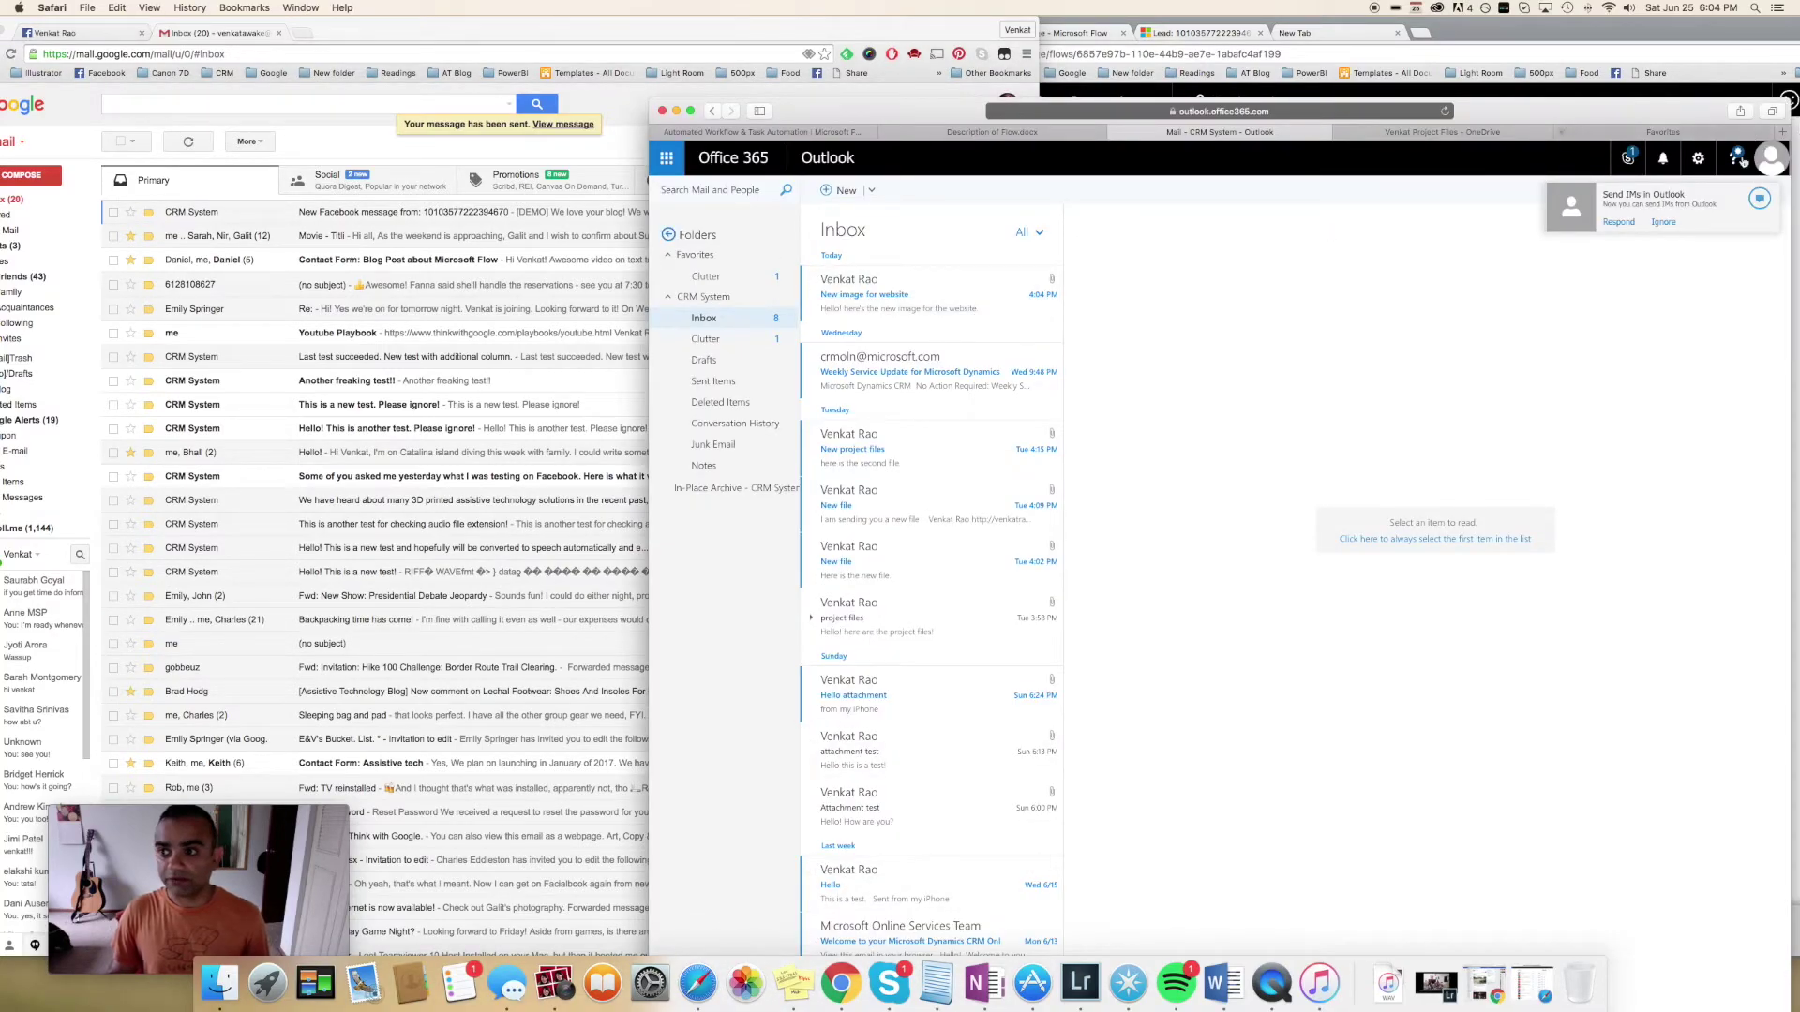
{"action": "left_click", "coordinate": [911, 303]}
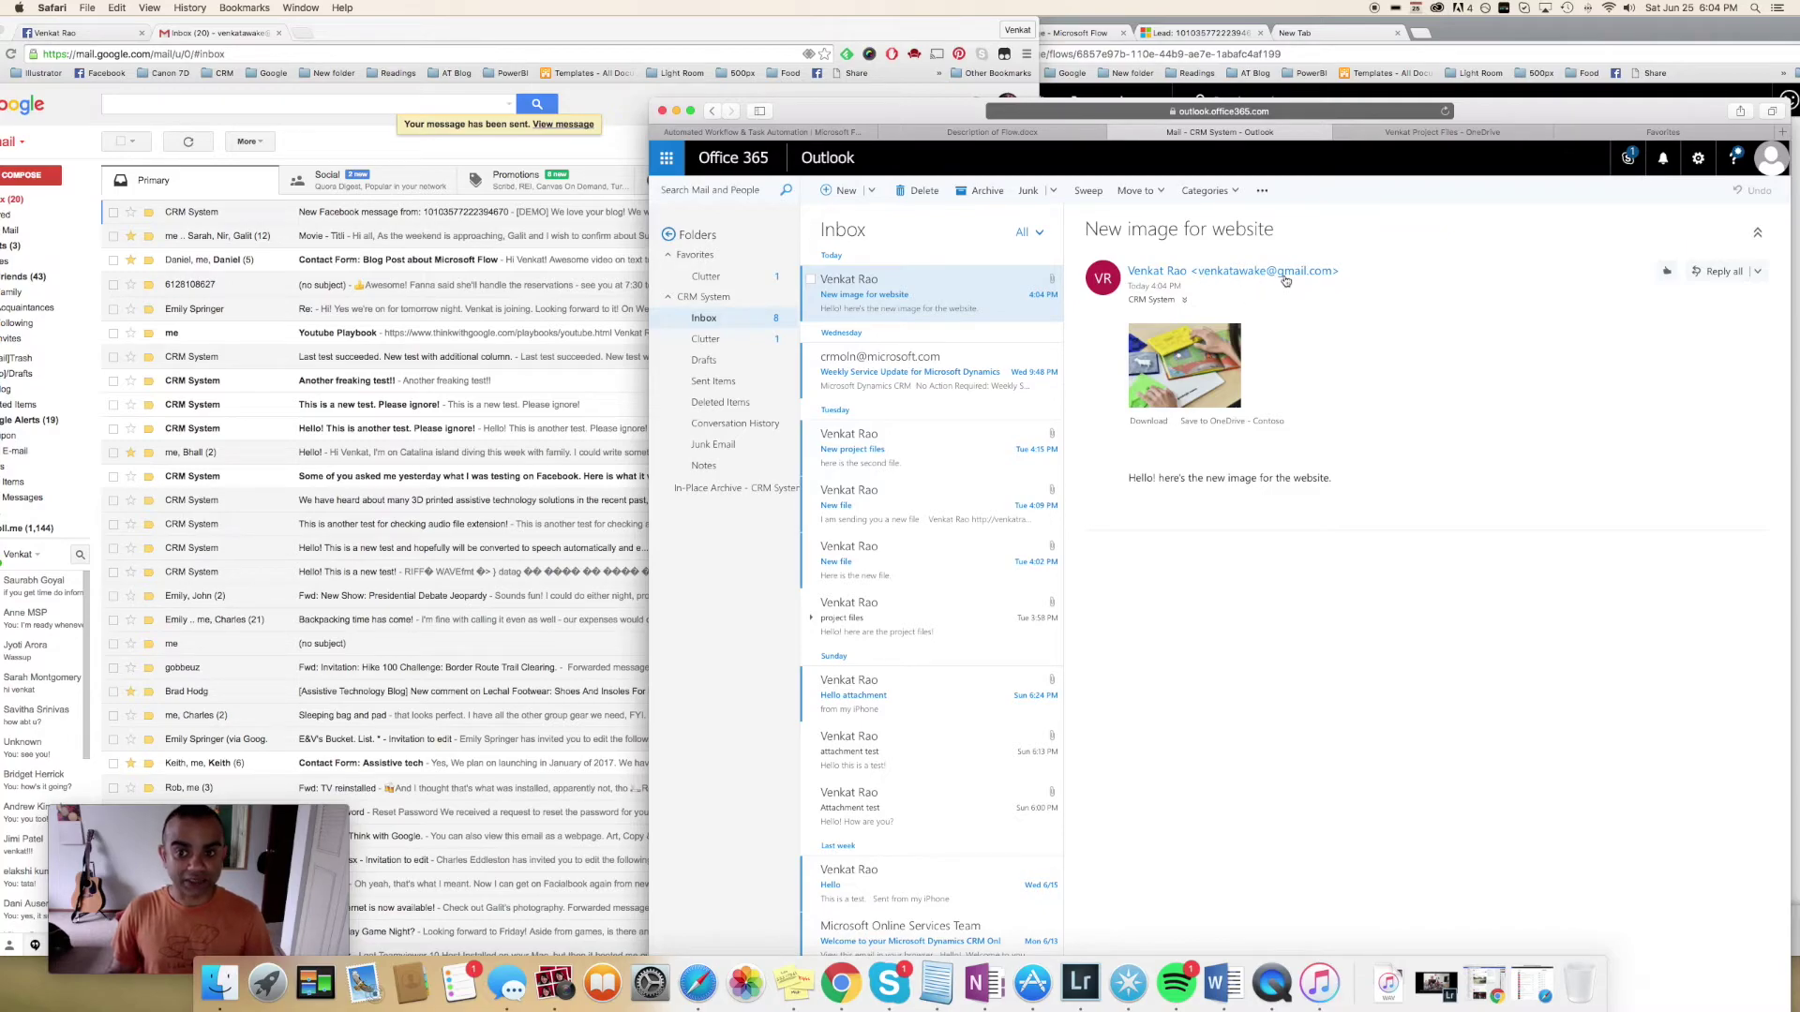
{"action": "mouse_move", "coordinate": [1211, 405]}
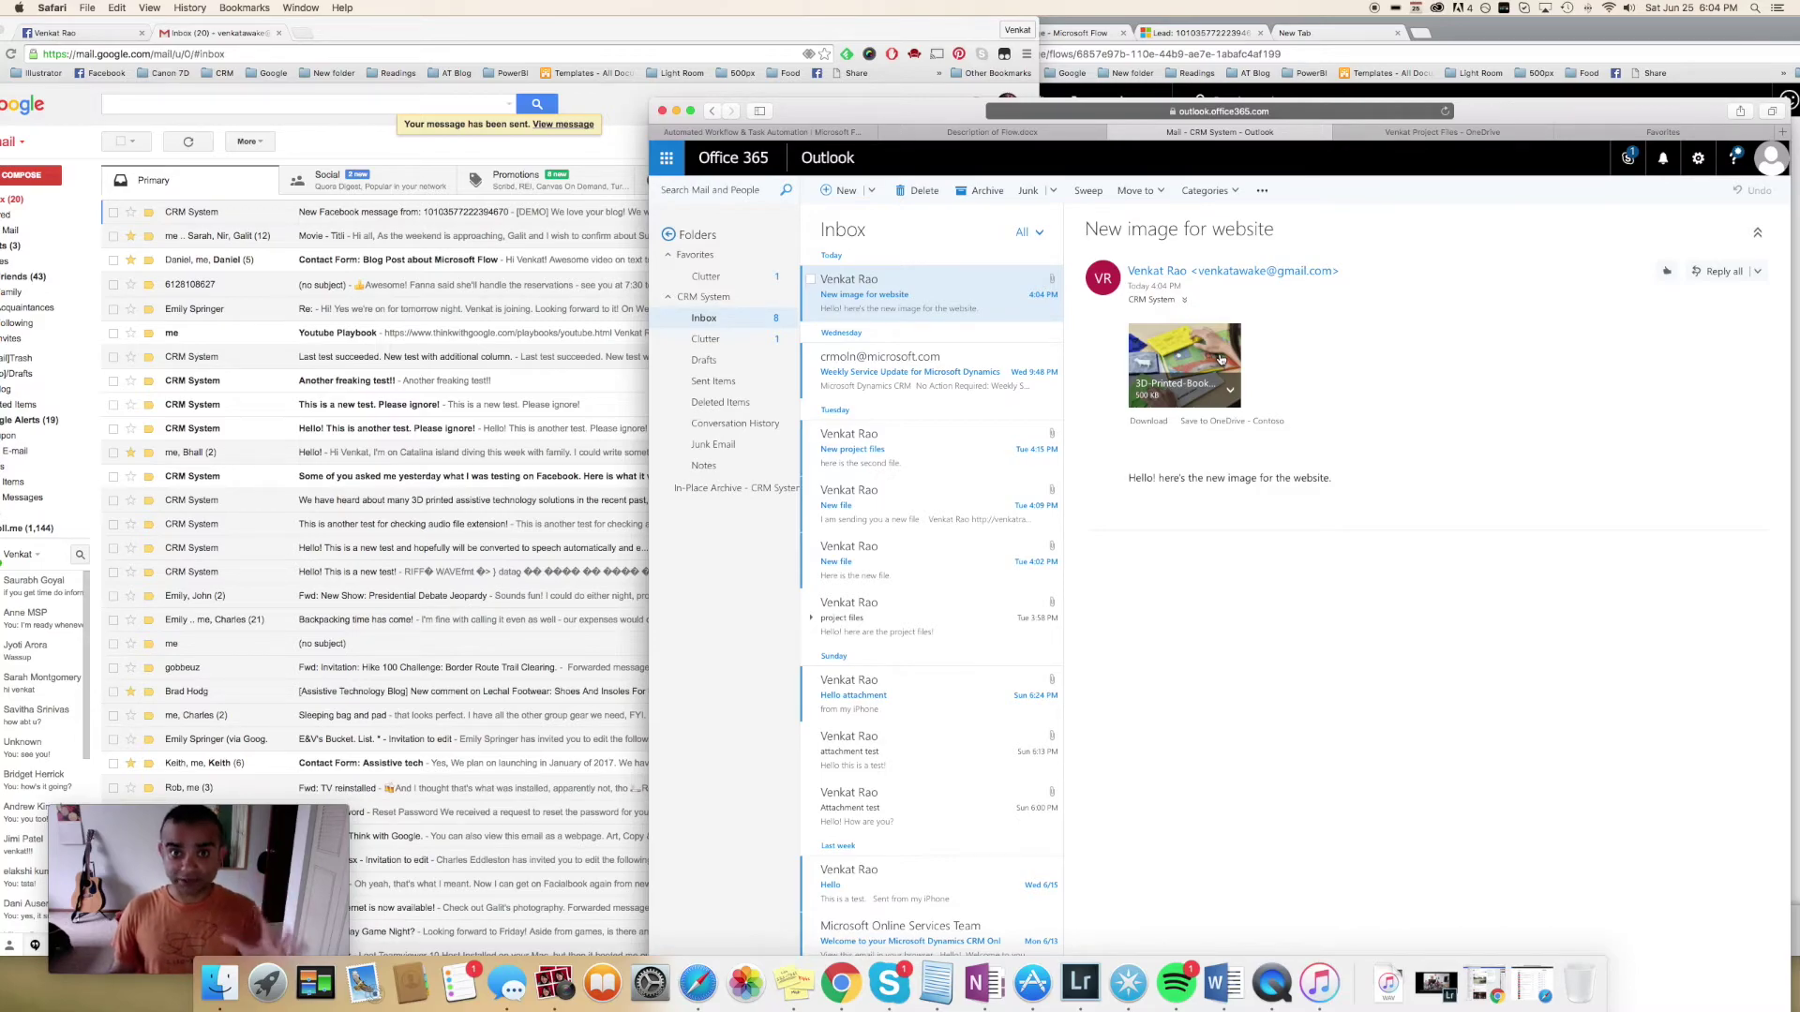
{"action": "left_click", "coordinate": [1449, 134]}
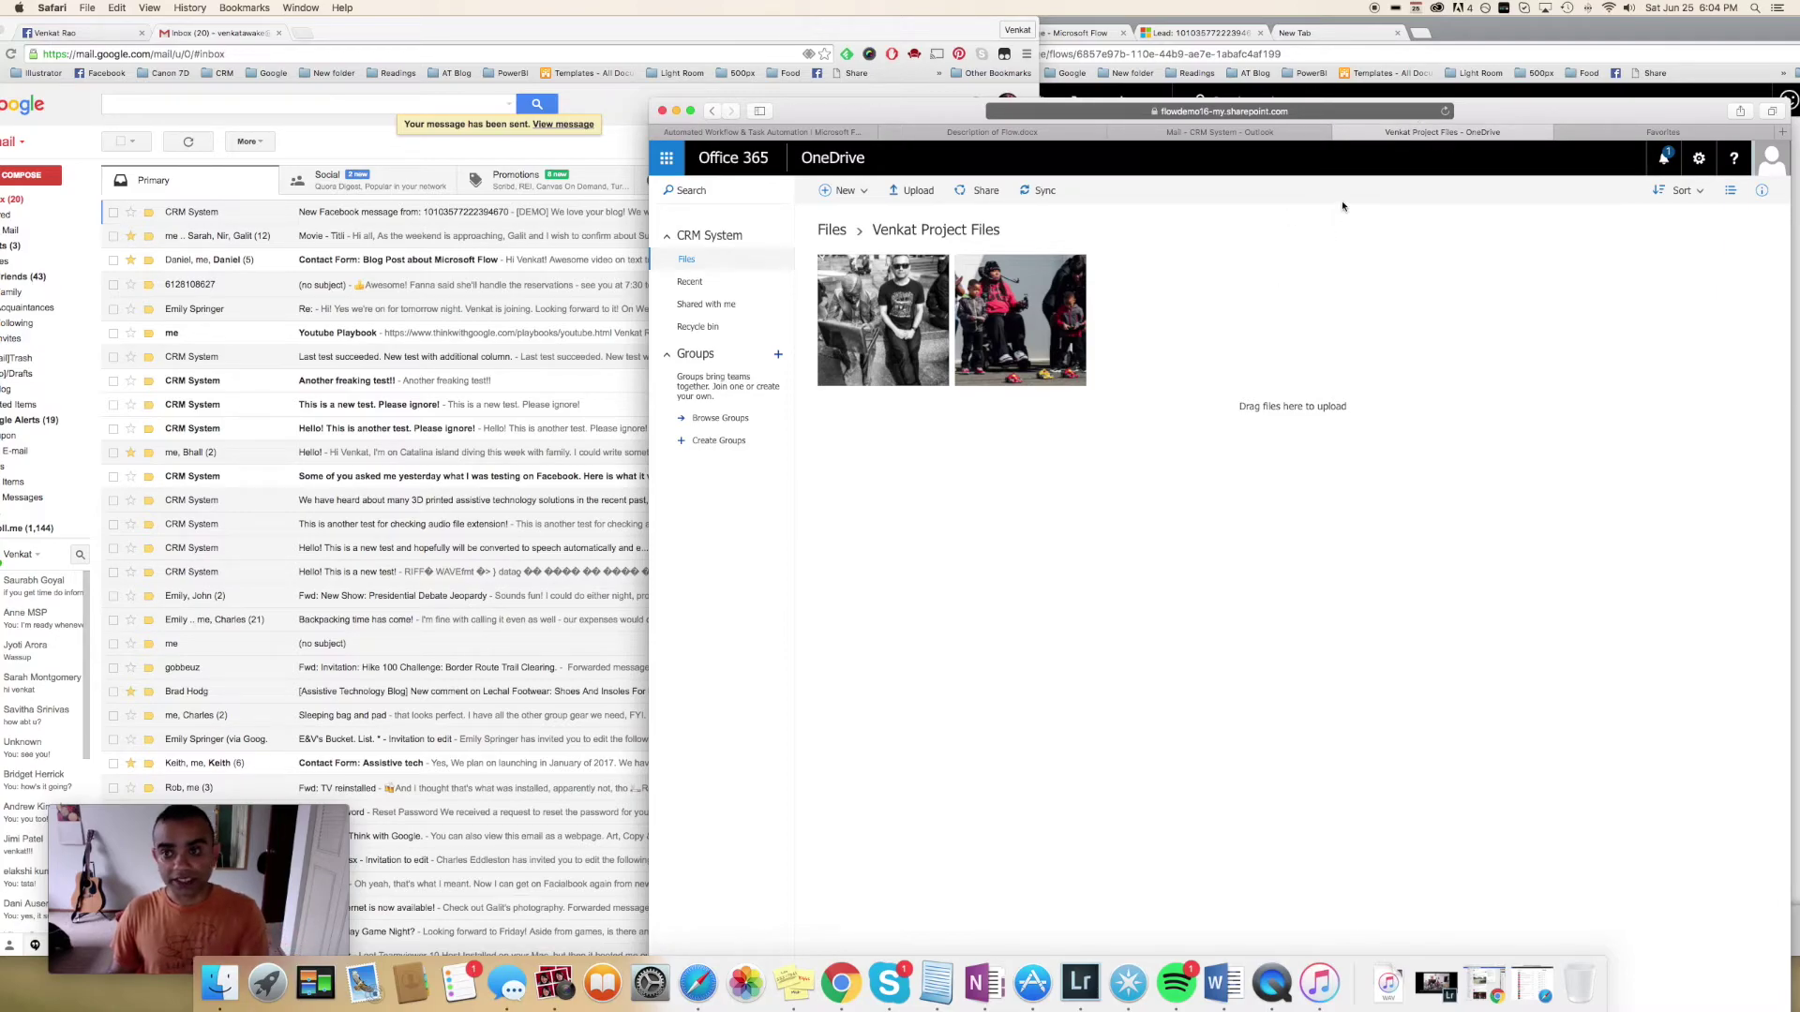
Reload the OneDrive project files page until the 3D-printed books image appears
{"action": "left_click", "coordinate": [1444, 111]}
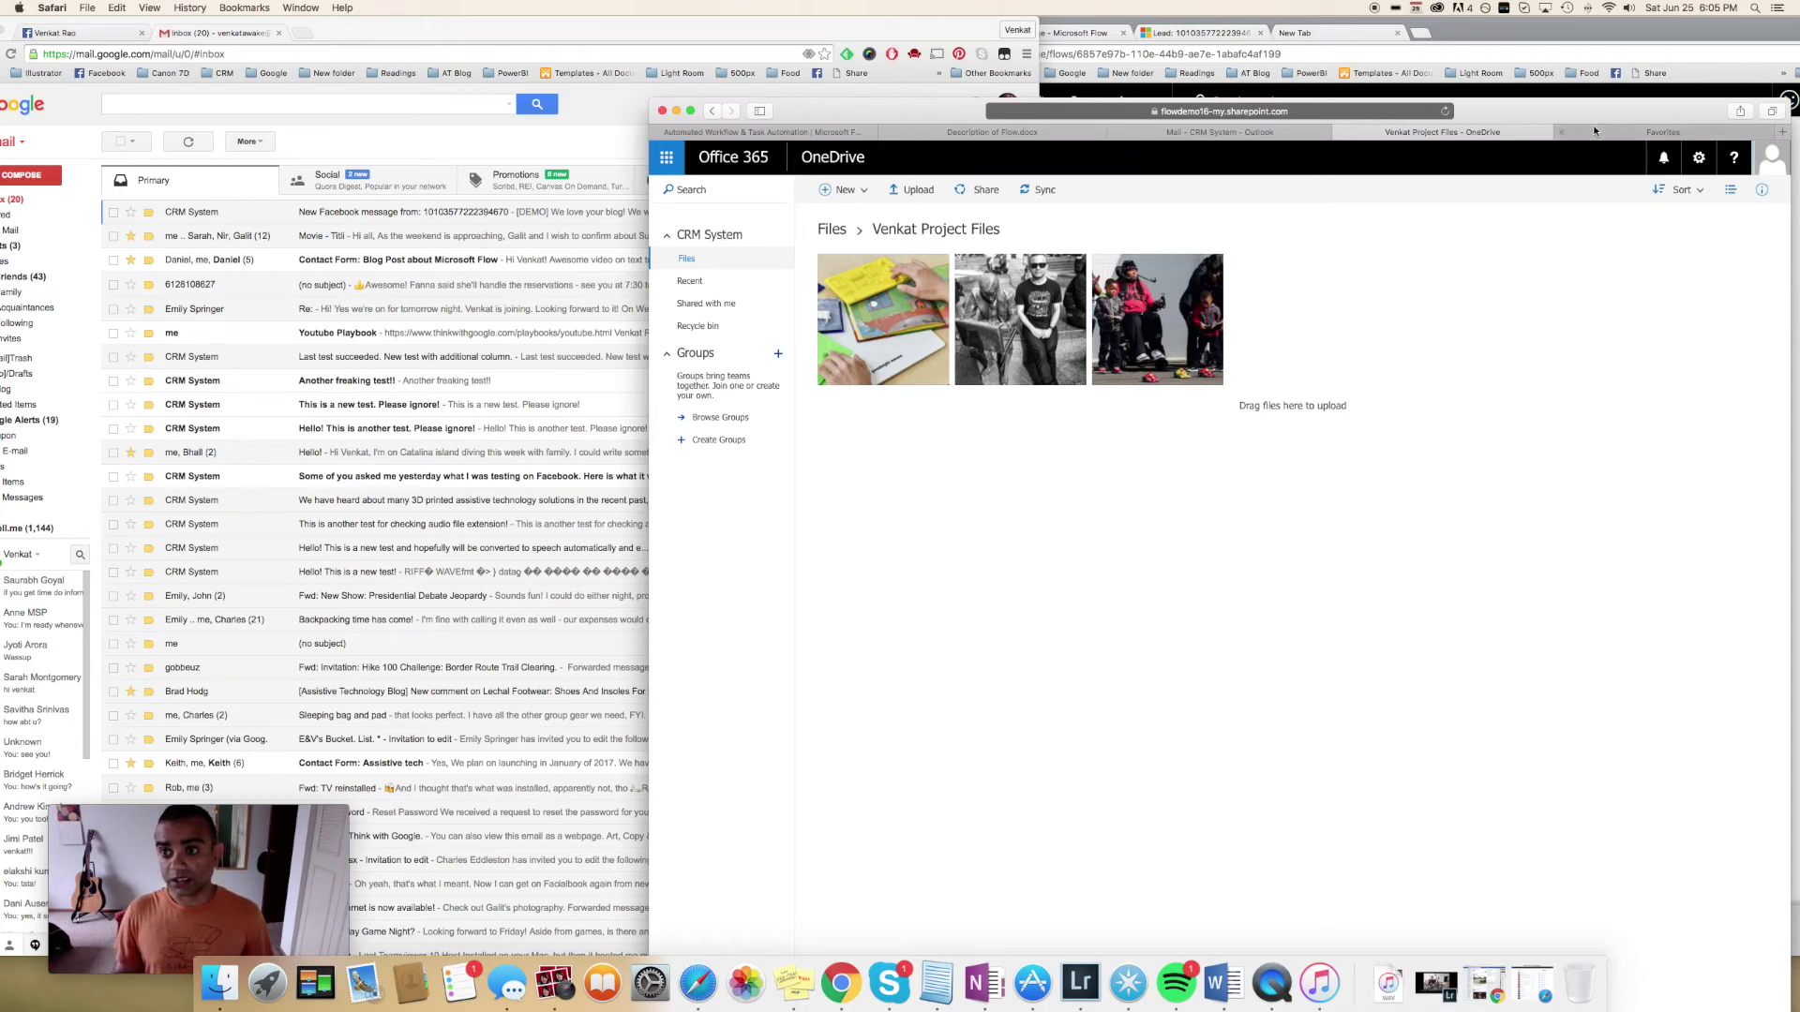
{"action": "left_click", "coordinate": [305, 30]}
Search for wunderlist in a new Chrome tab and open the Wunderlist website
{"action": "type", "text": "wunder"}
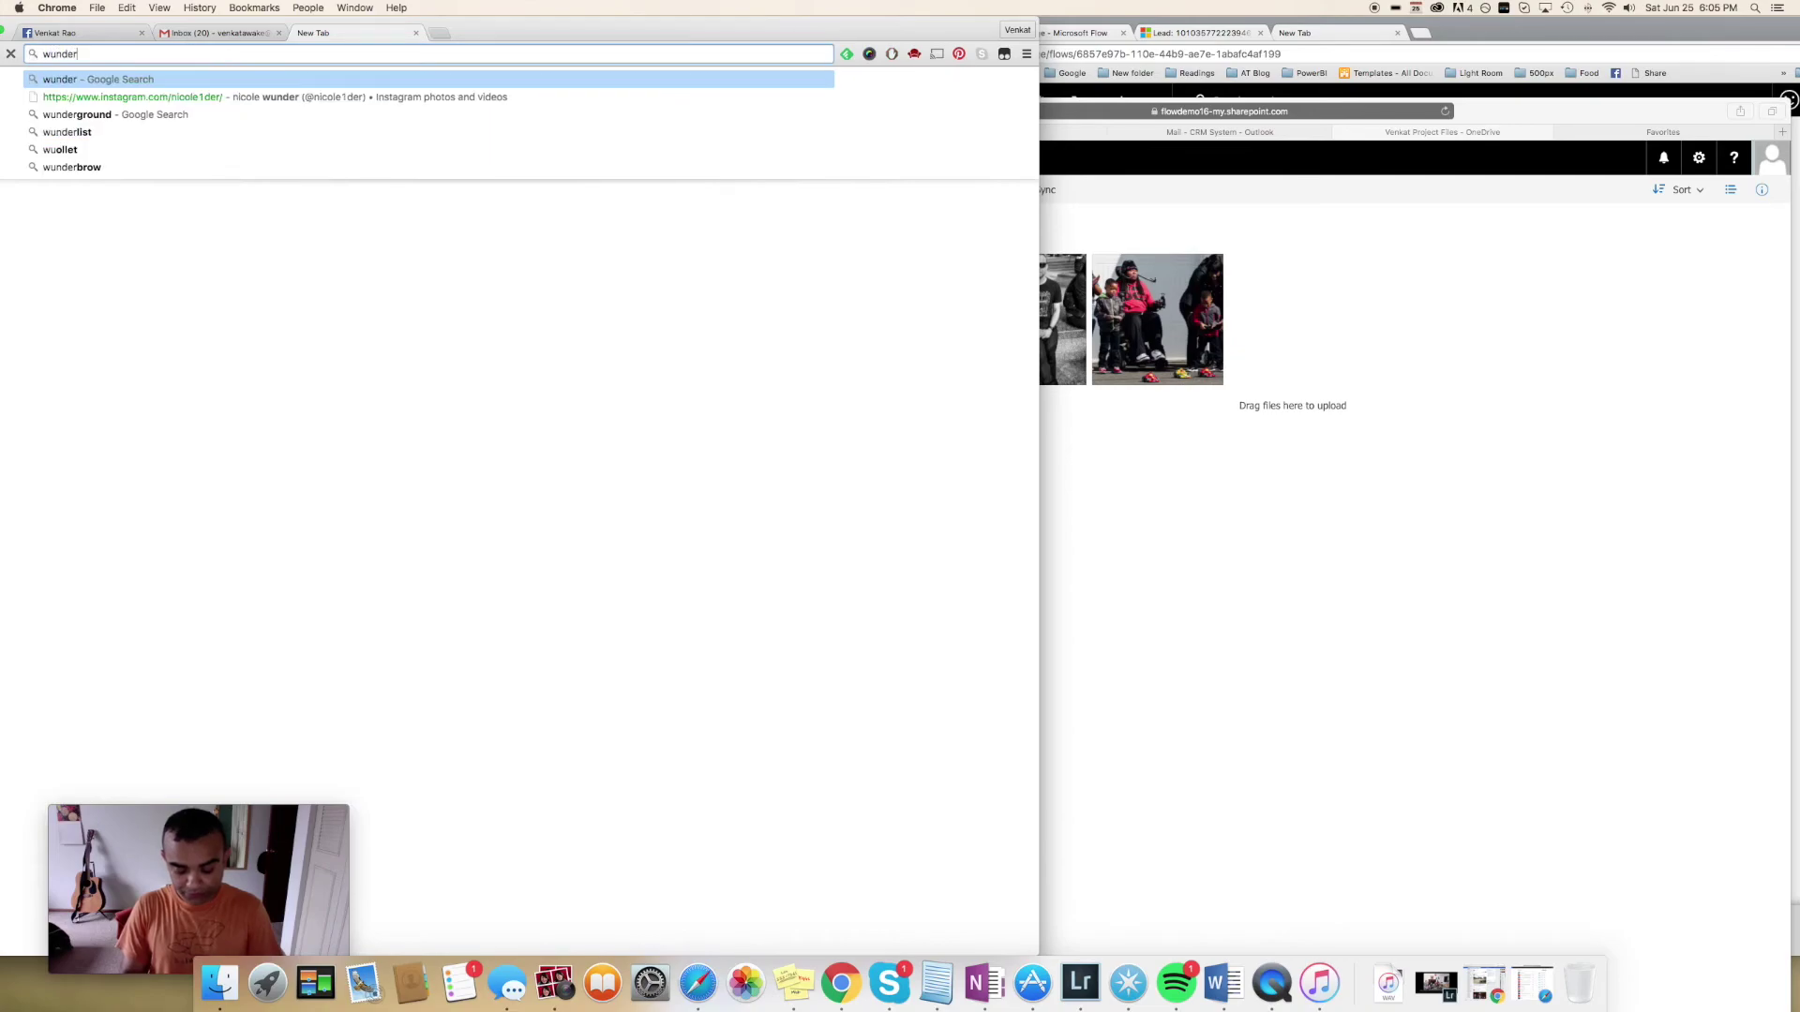
{"action": "type", "text": "list"}
{"action": "key", "text": "Return"}
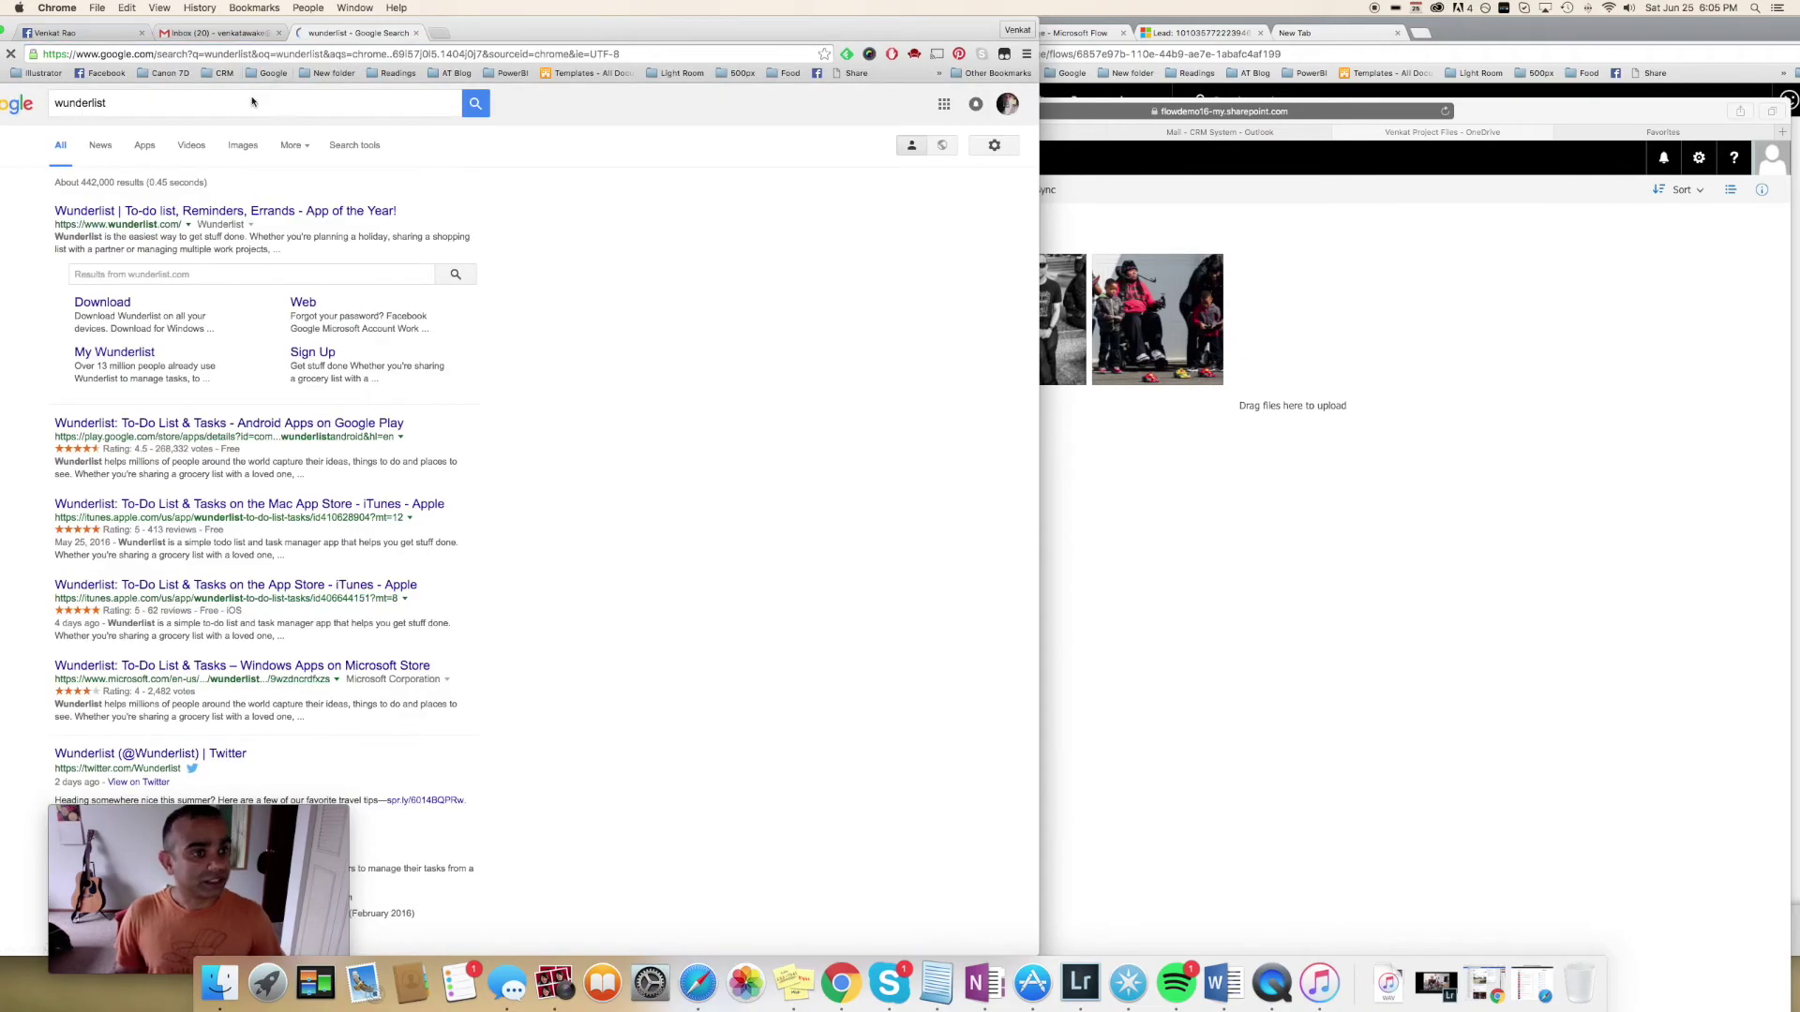
{"action": "left_click", "coordinate": [196, 210]}
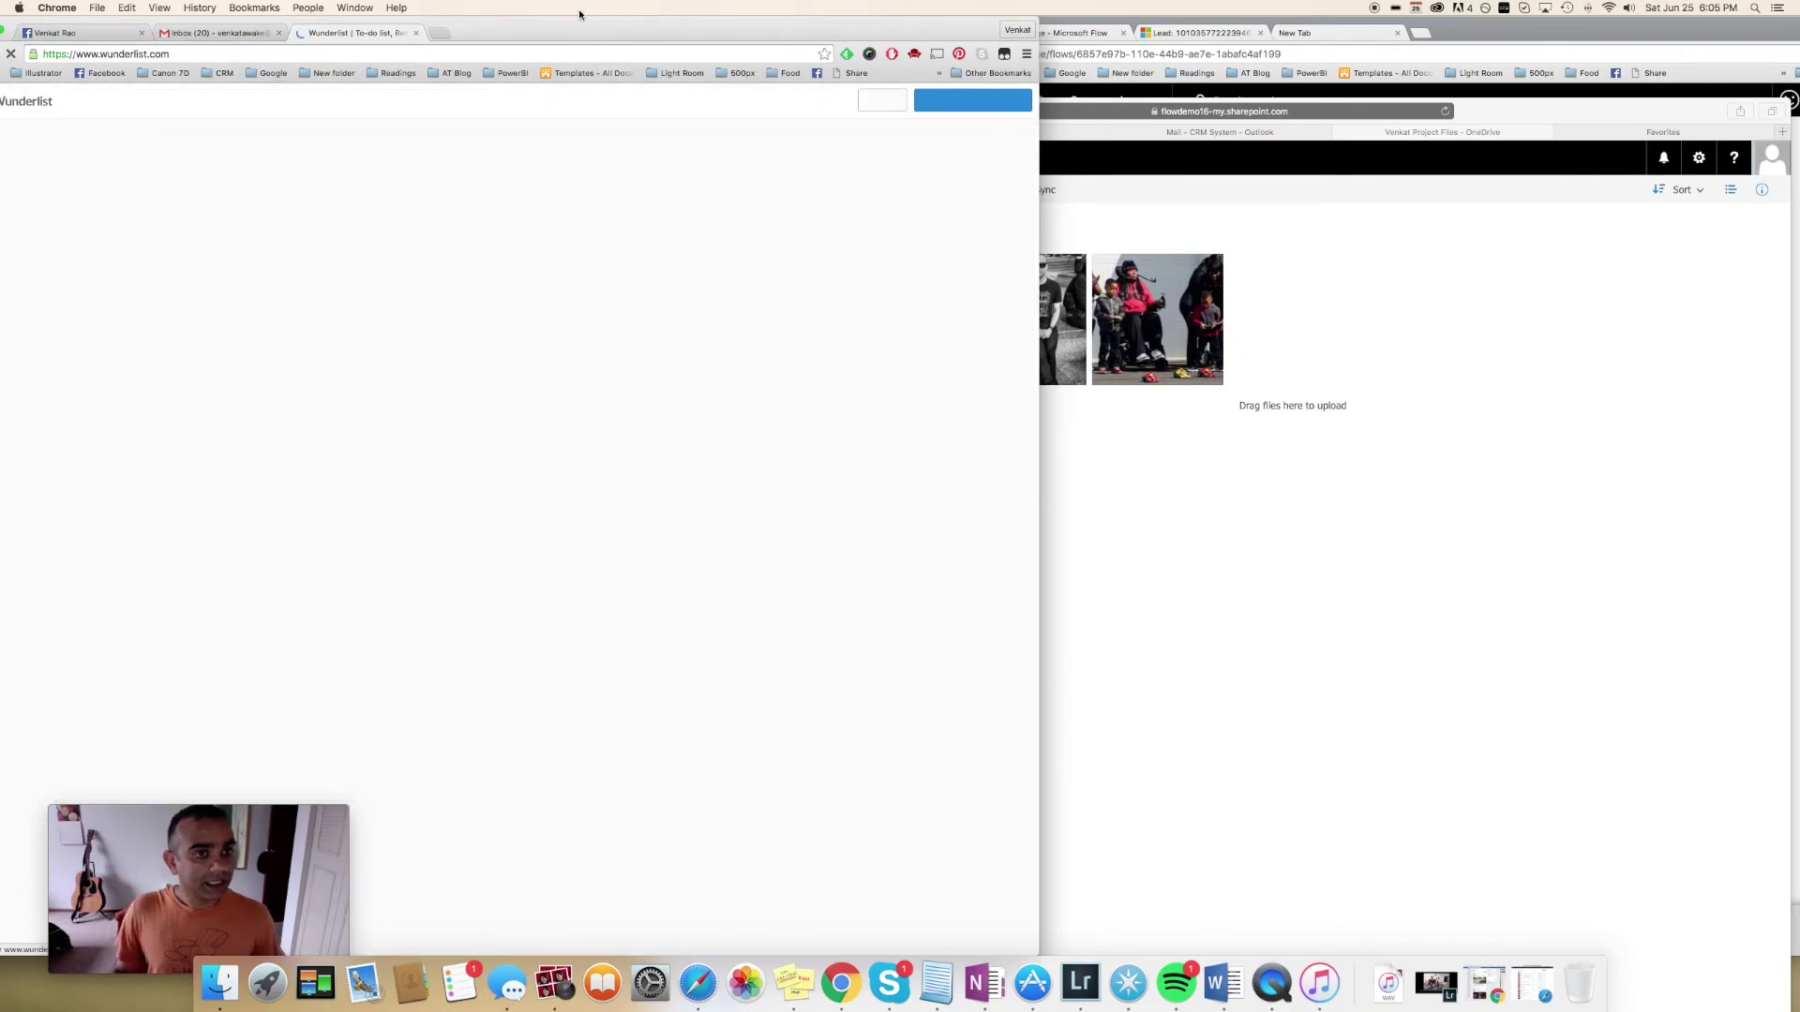
{"action": "left_click_drag", "start_coordinate": [582, 21], "coordinate": [966, 21]}
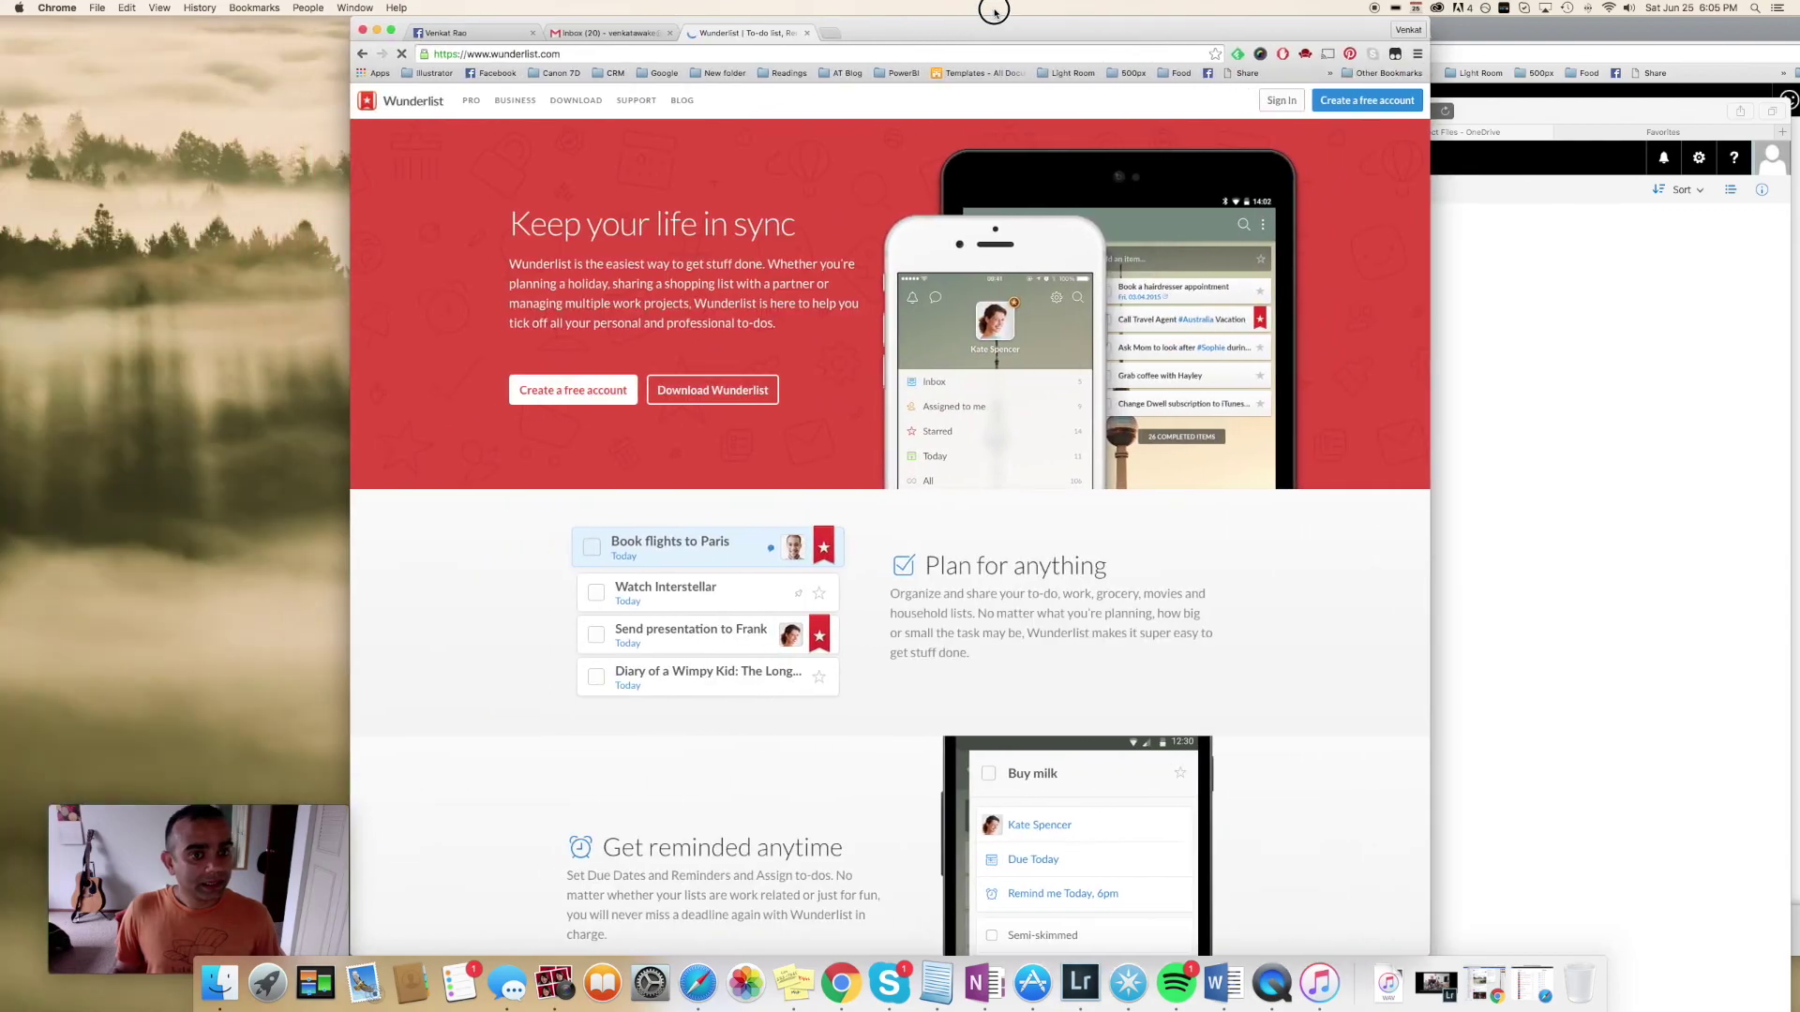
Sign in to Wunderlist with the account e-mail and password
{"action": "left_click", "coordinate": [1277, 101]}
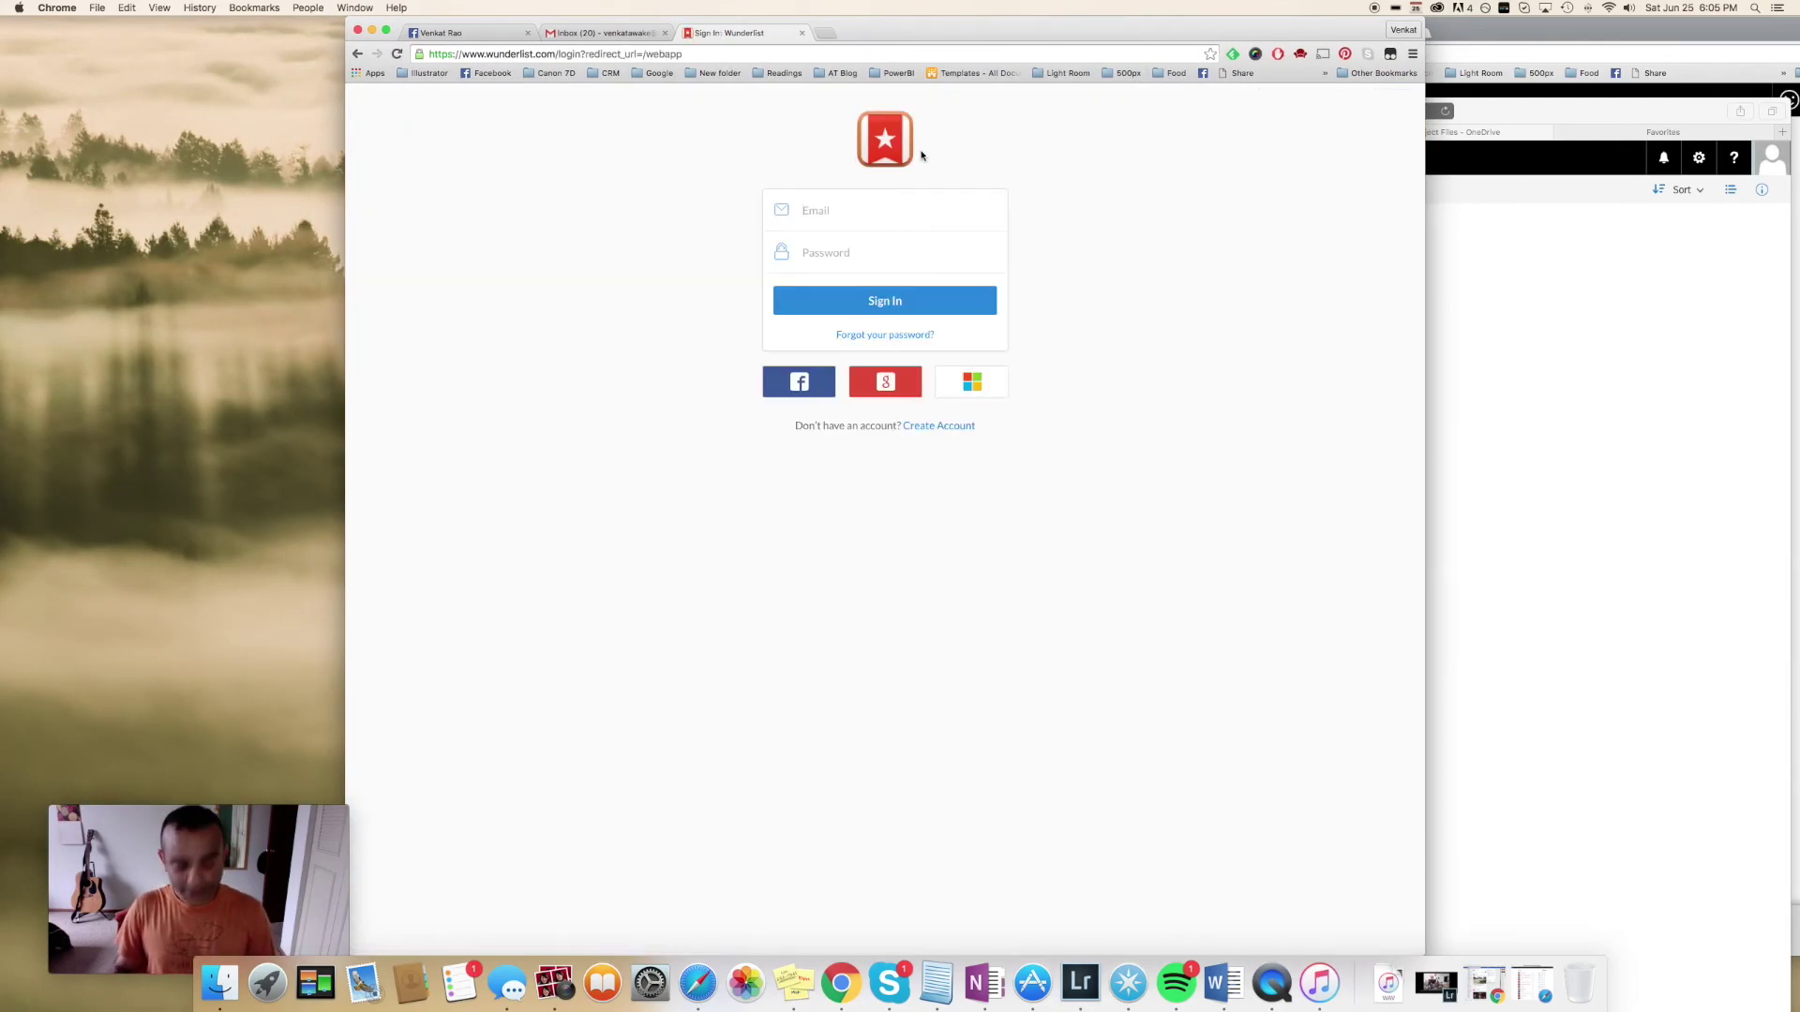
{"action": "left_click", "coordinate": [898, 210]}
{"action": "type", "text": "venkatawa"}
{"action": "key", "text": "Down"}
{"action": "key", "text": "Tab"}
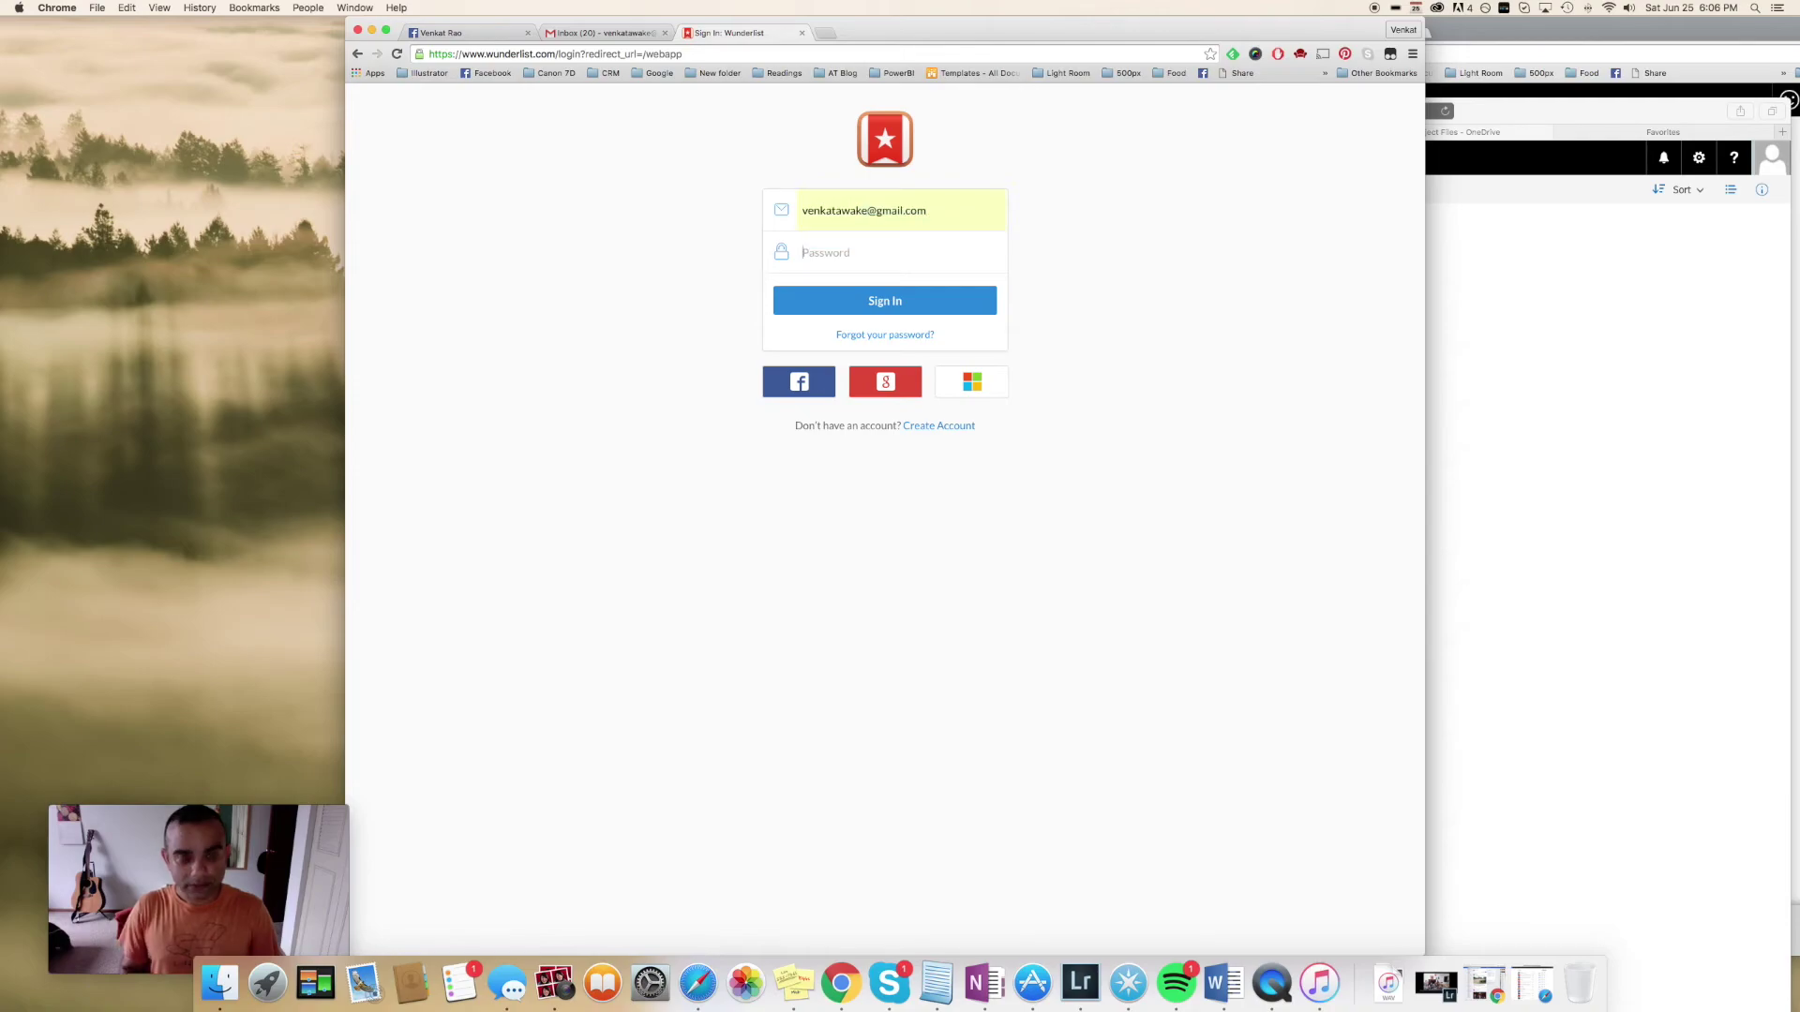
{"action": "type", "text": "*************"}
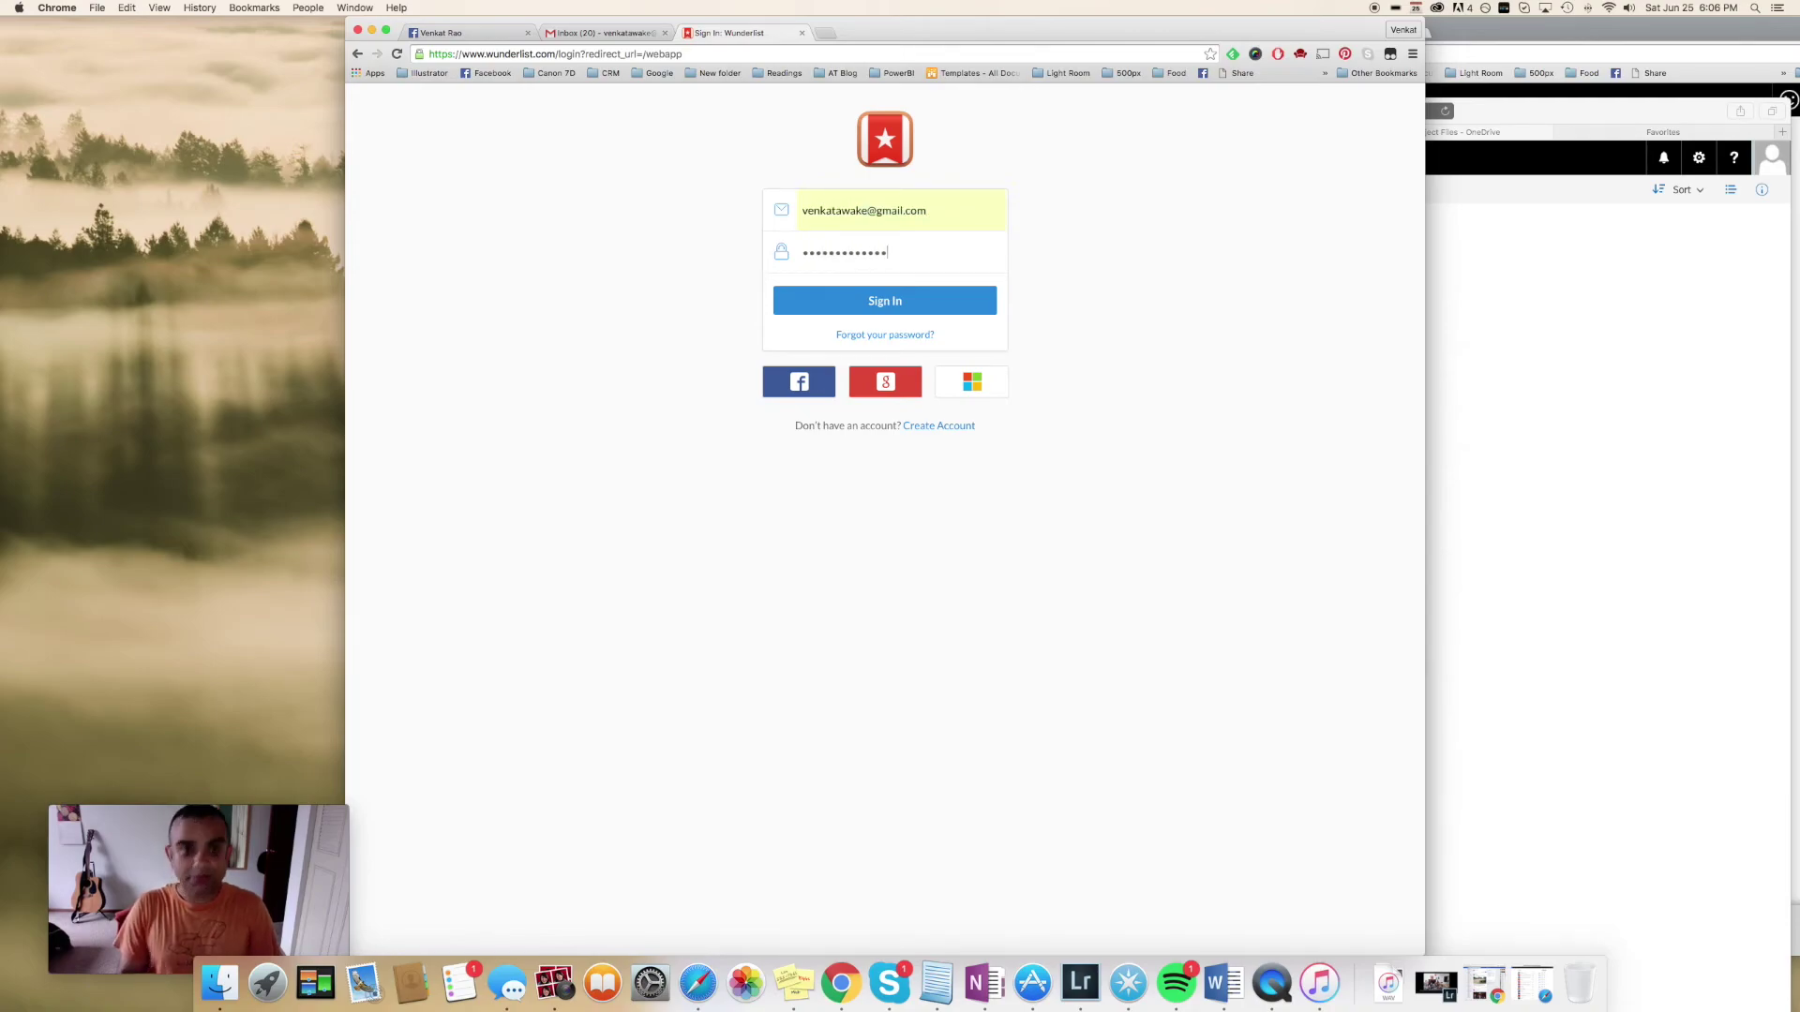
{"action": "key", "text": "Return"}
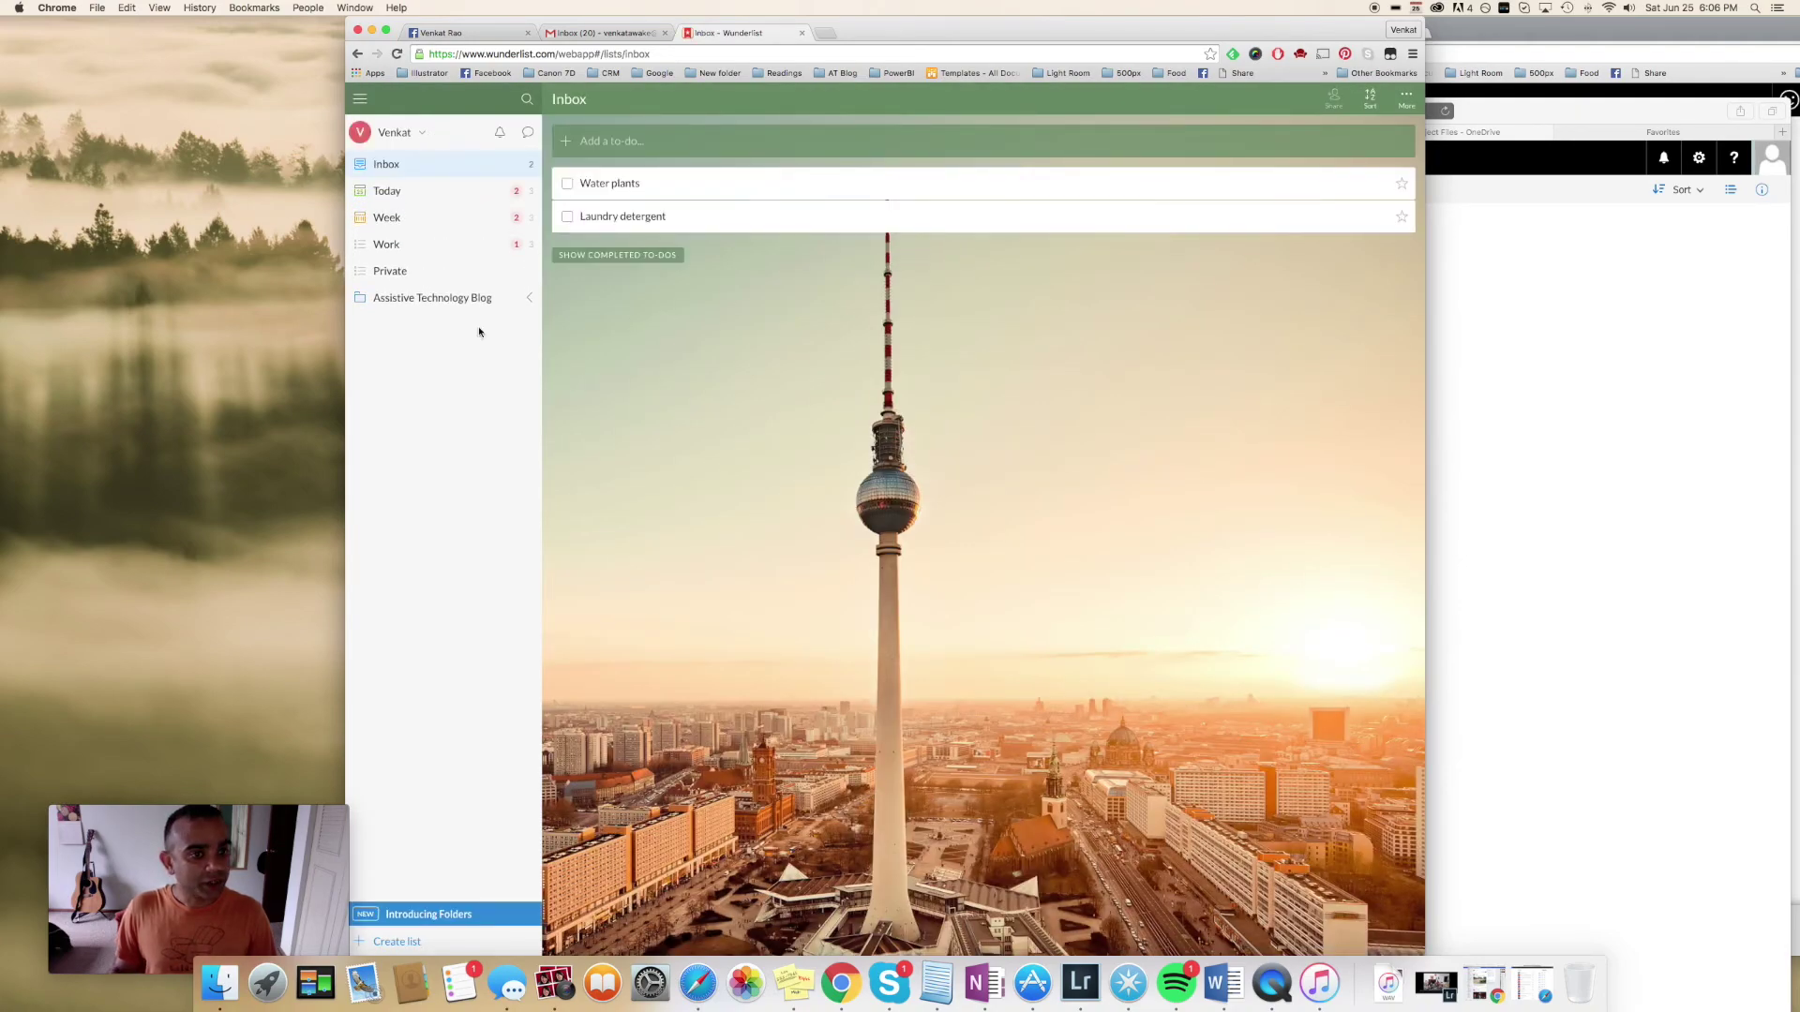
View the Work list's 'New image for website' task due Today, then return to the other browser window
{"action": "left_click", "coordinate": [387, 245]}
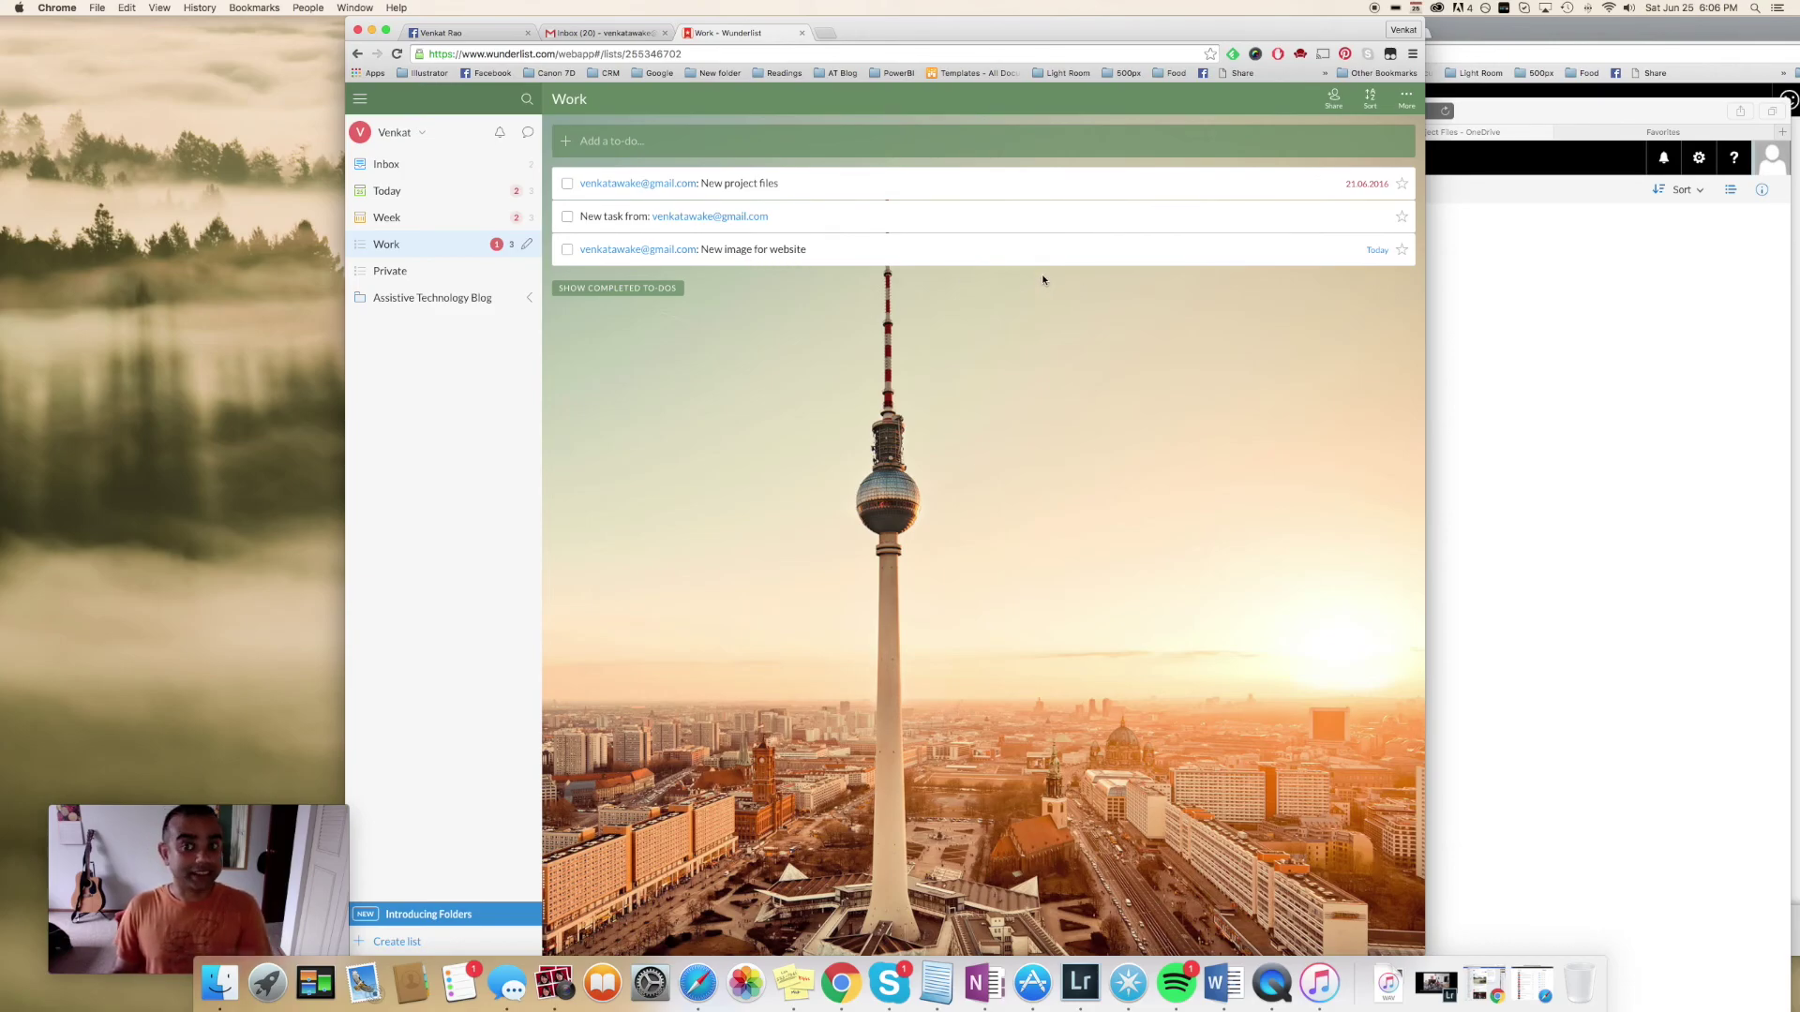
{"action": "left_click", "coordinate": [1706, 81]}
Bring up the 'Description of Flow' Word Online document listing the planned Facebook-post automations
{"action": "left_click", "coordinate": [817, 137]}
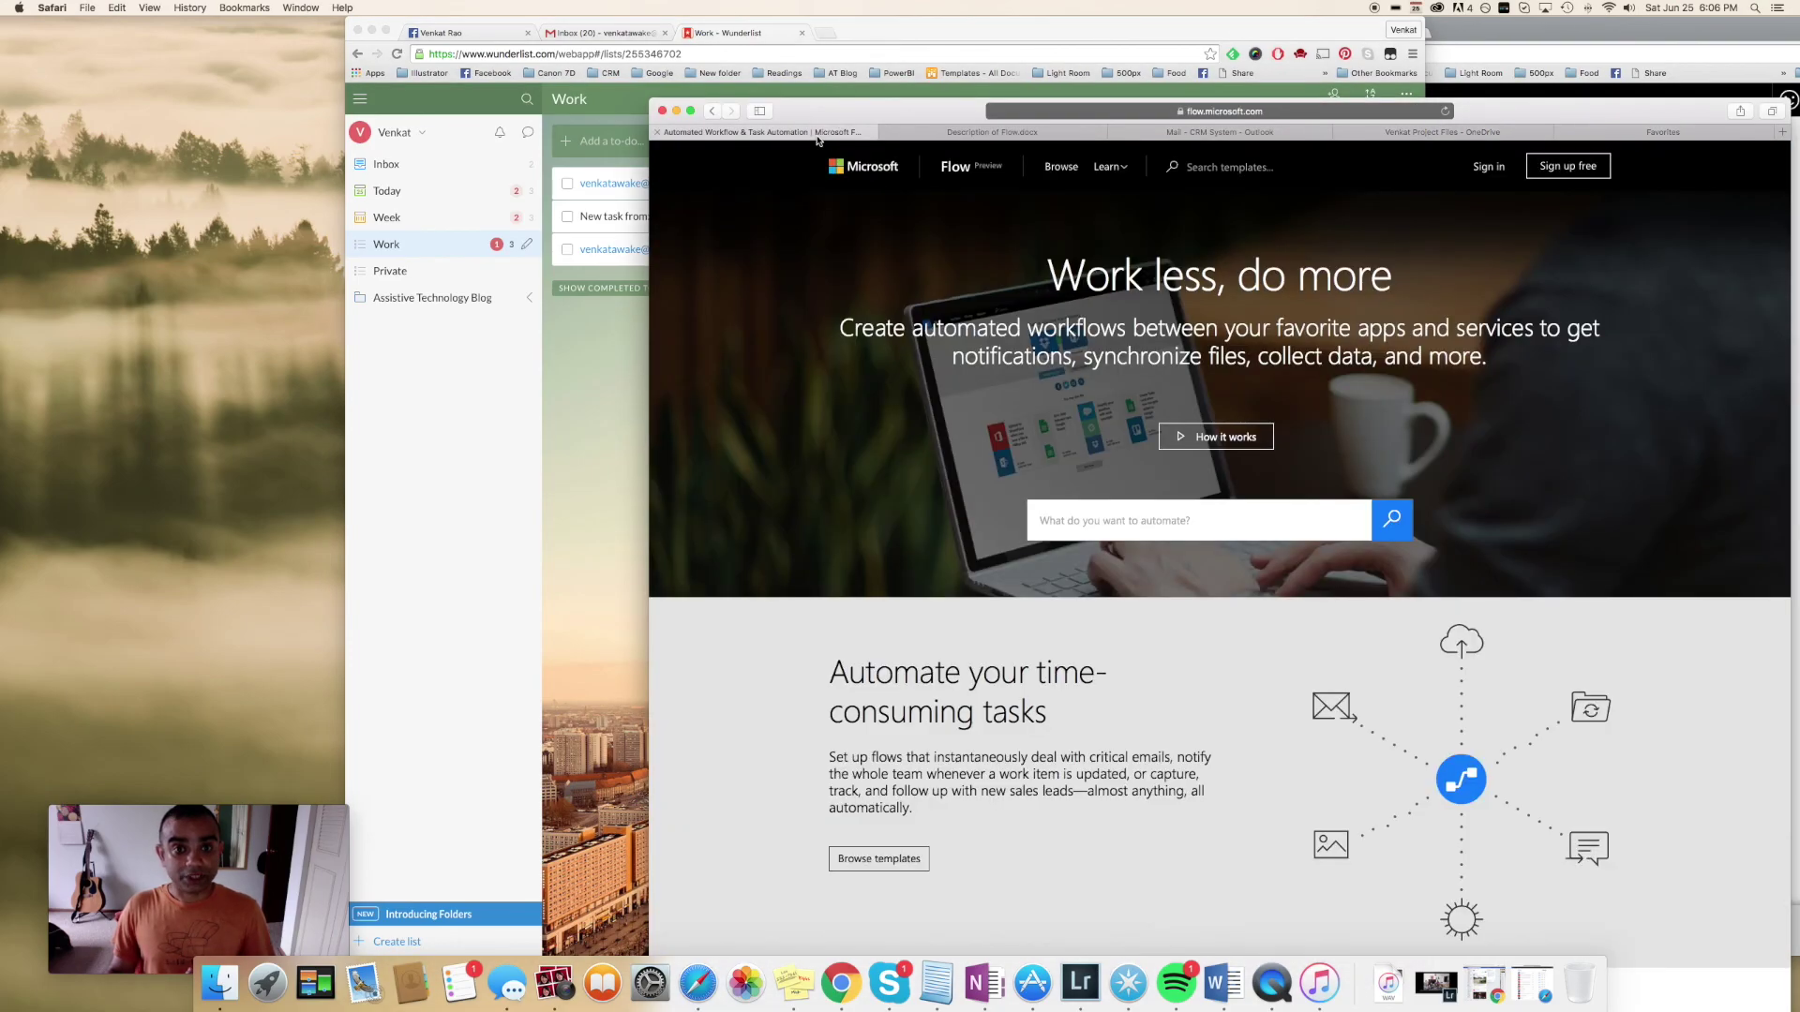
{"action": "left_click", "coordinate": [993, 132]}
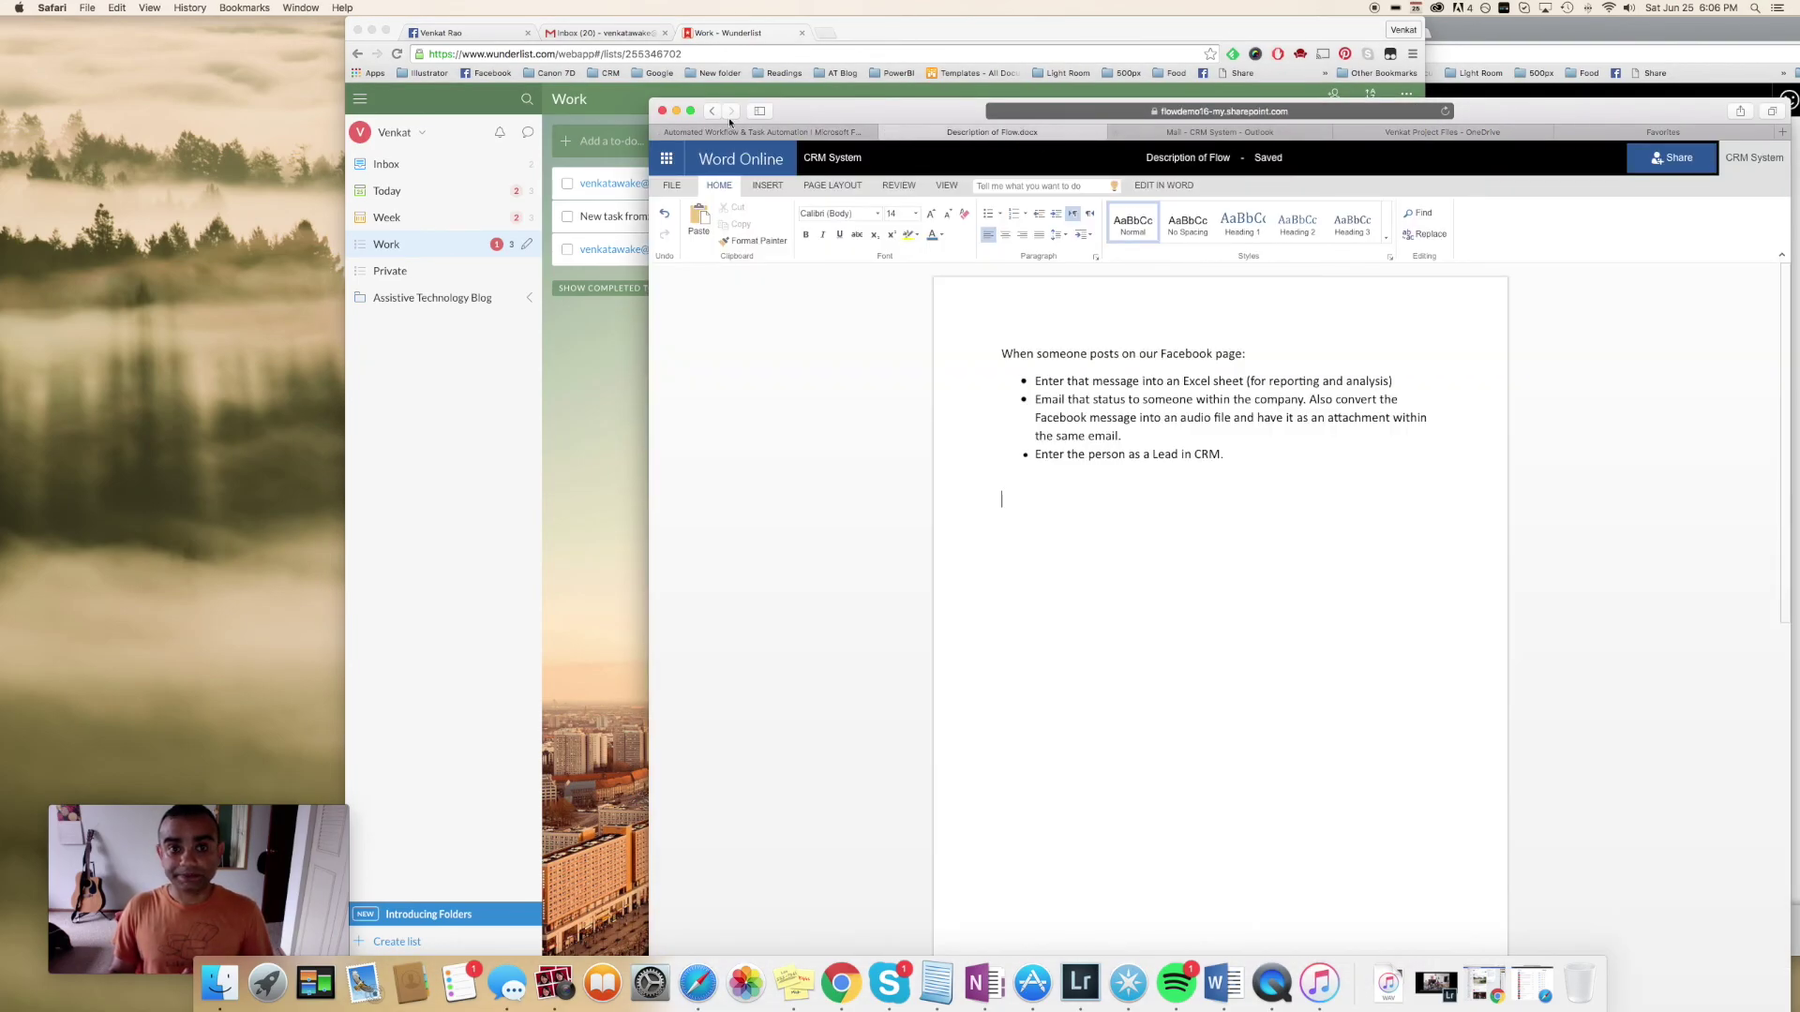